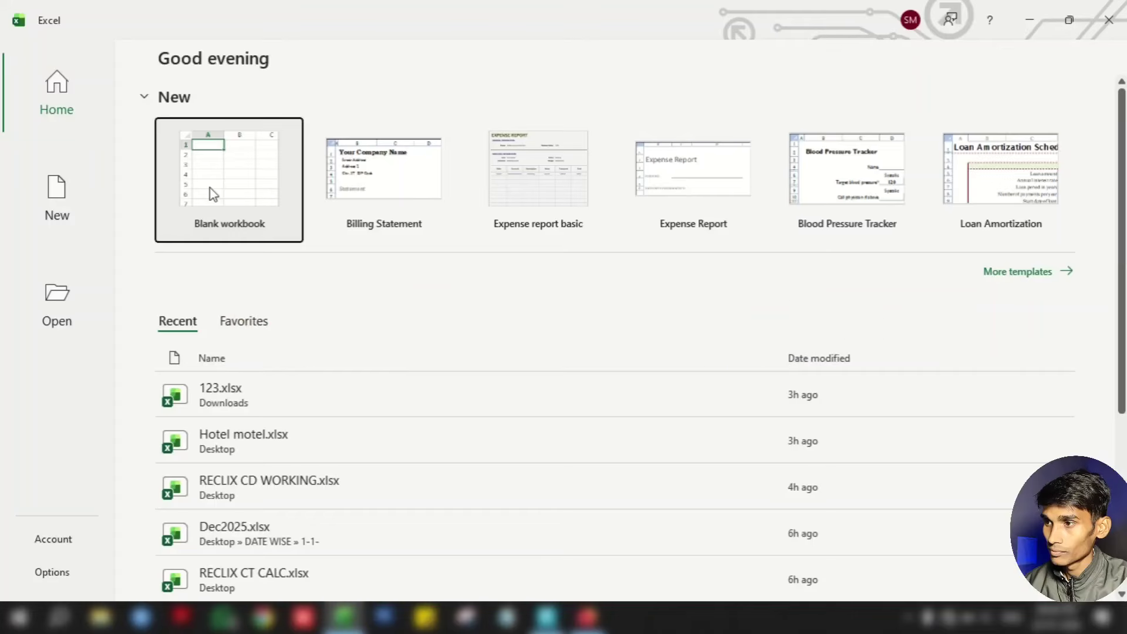
Step: Create a blank workbook and place it as a smaller window over the Tally sales voucher
click(211, 191)
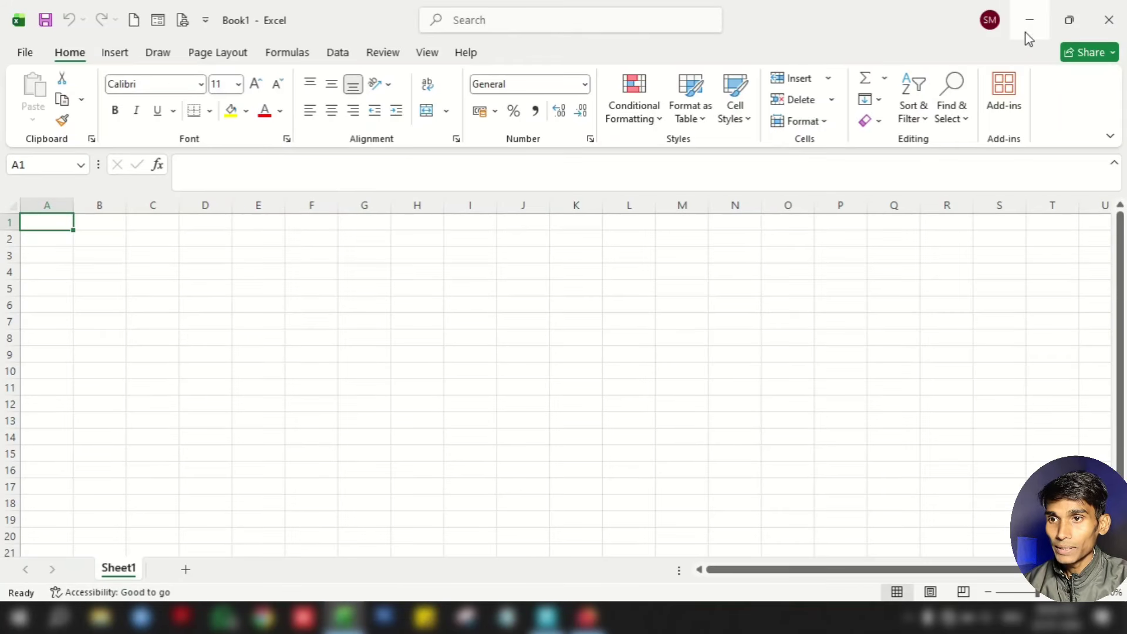
click(1068, 20)
drag(411, 20, 468, 13)
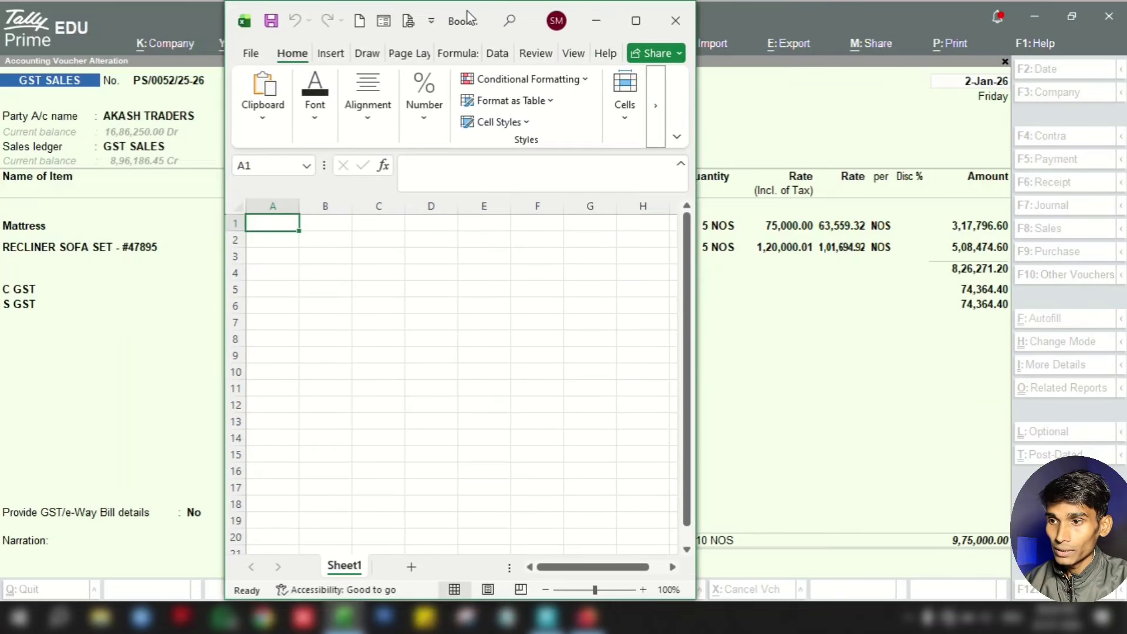
Step: Enter the voucher's taxable amount, 826271.20, in cell B2 of the workbook
click(328, 243)
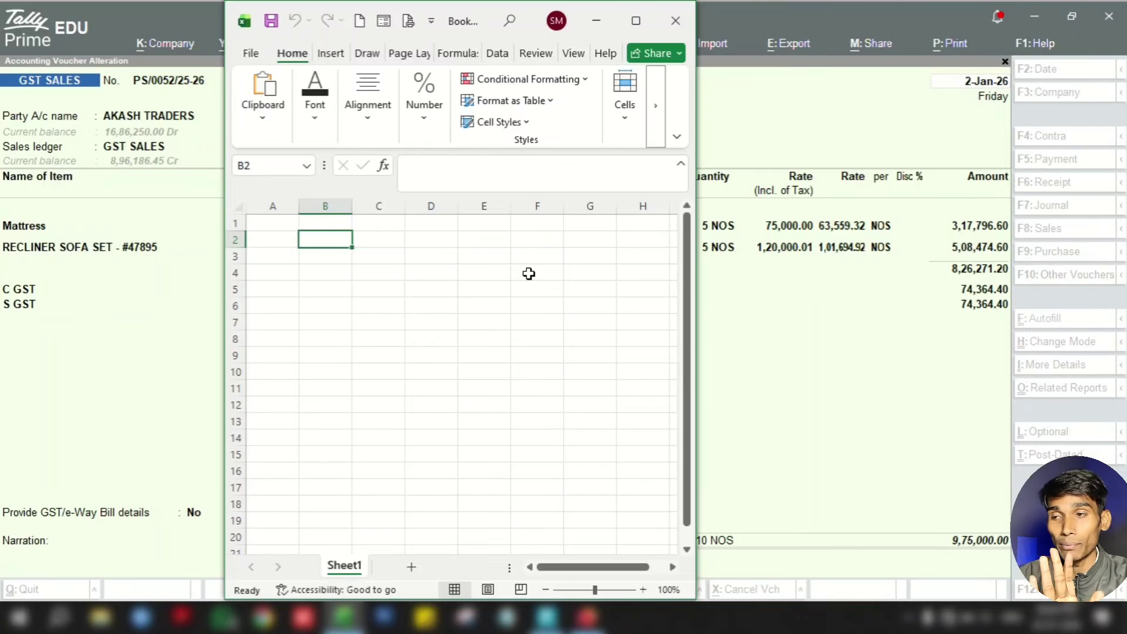
click(868, 331)
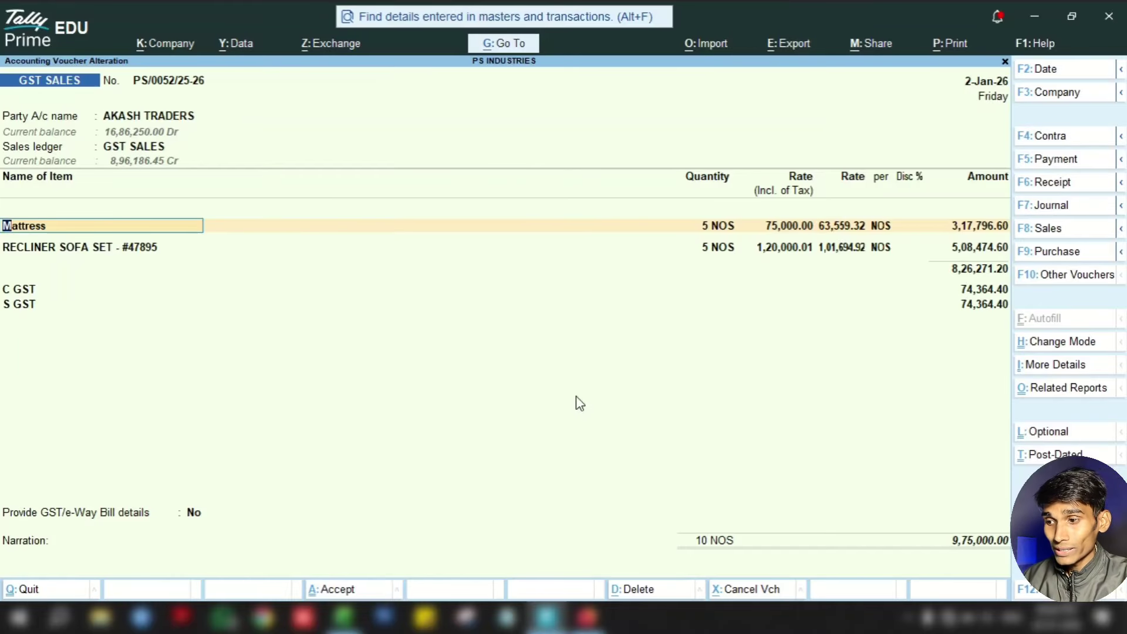
click(343, 616)
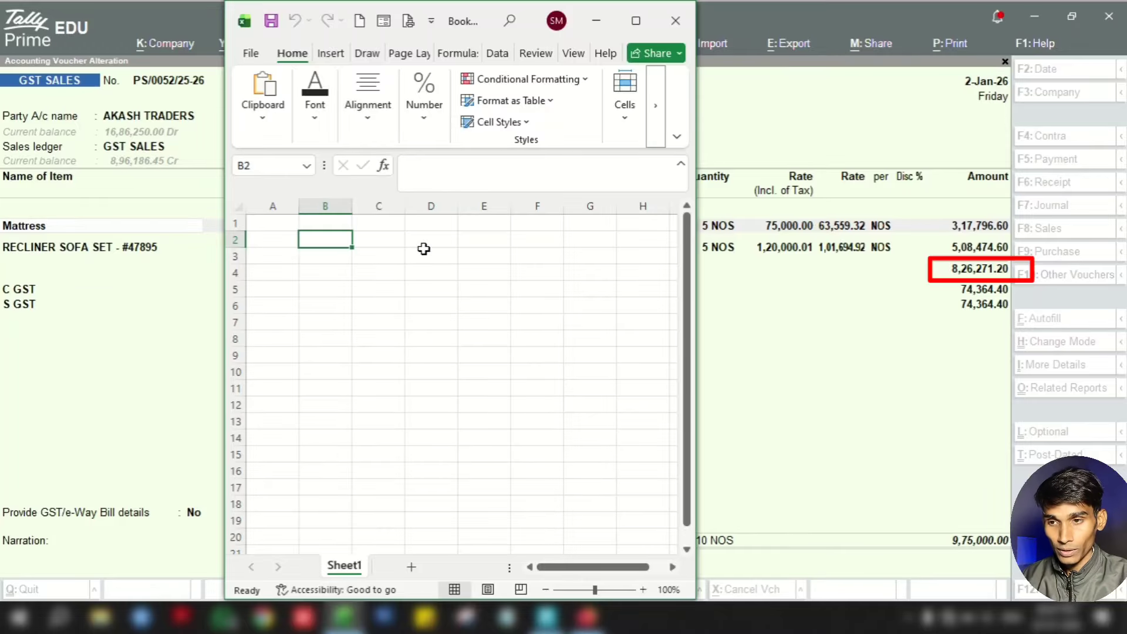
text(826)
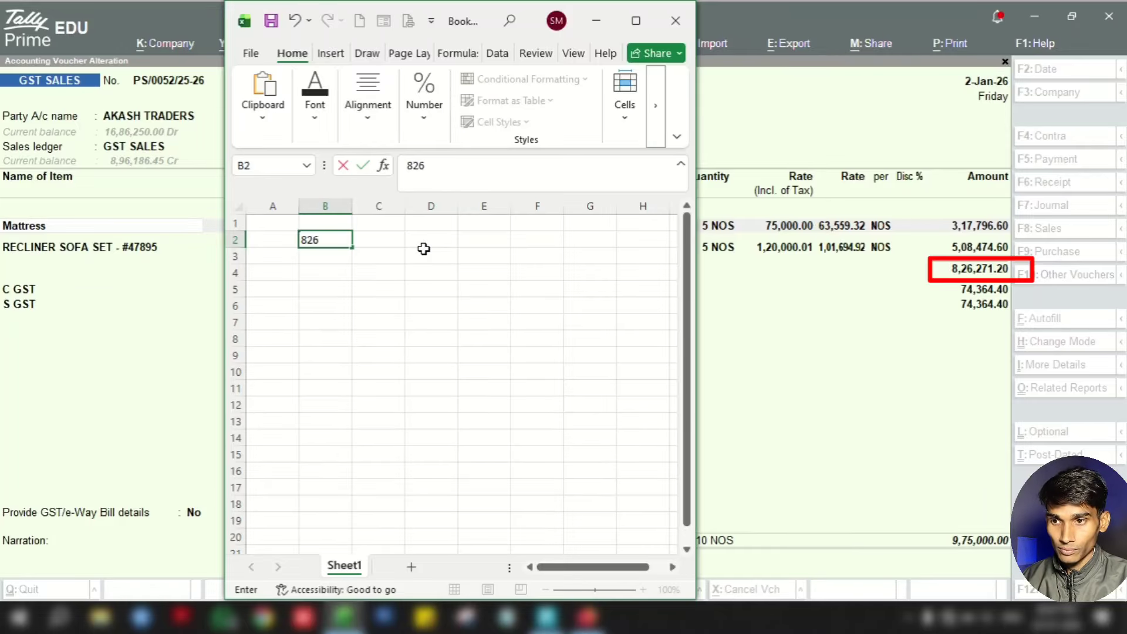
text(271.20)
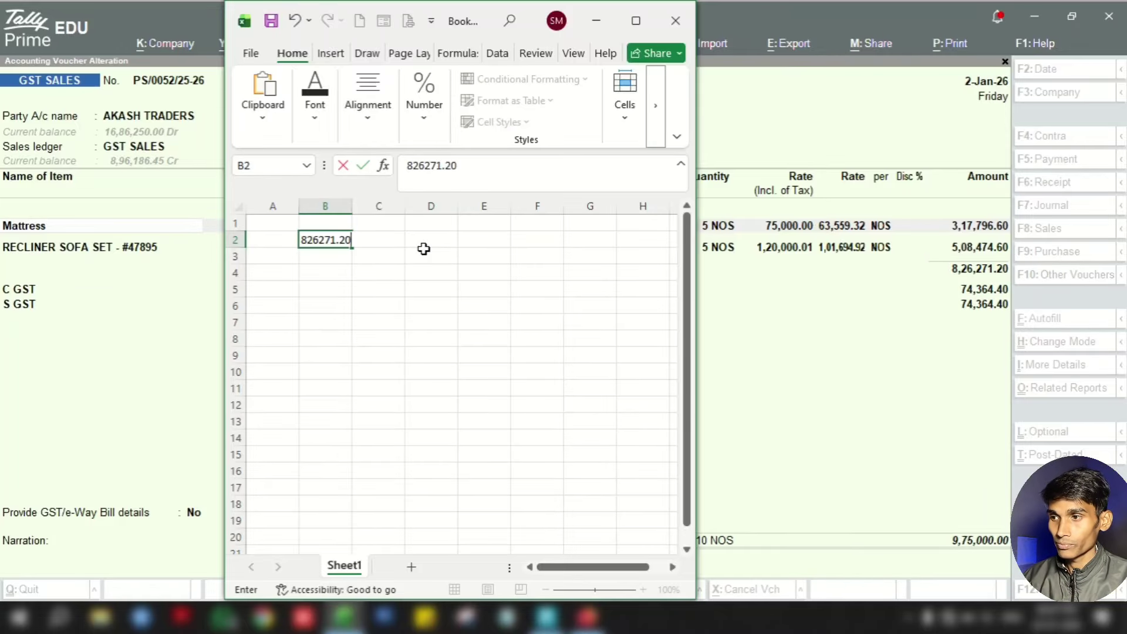
key(Return)
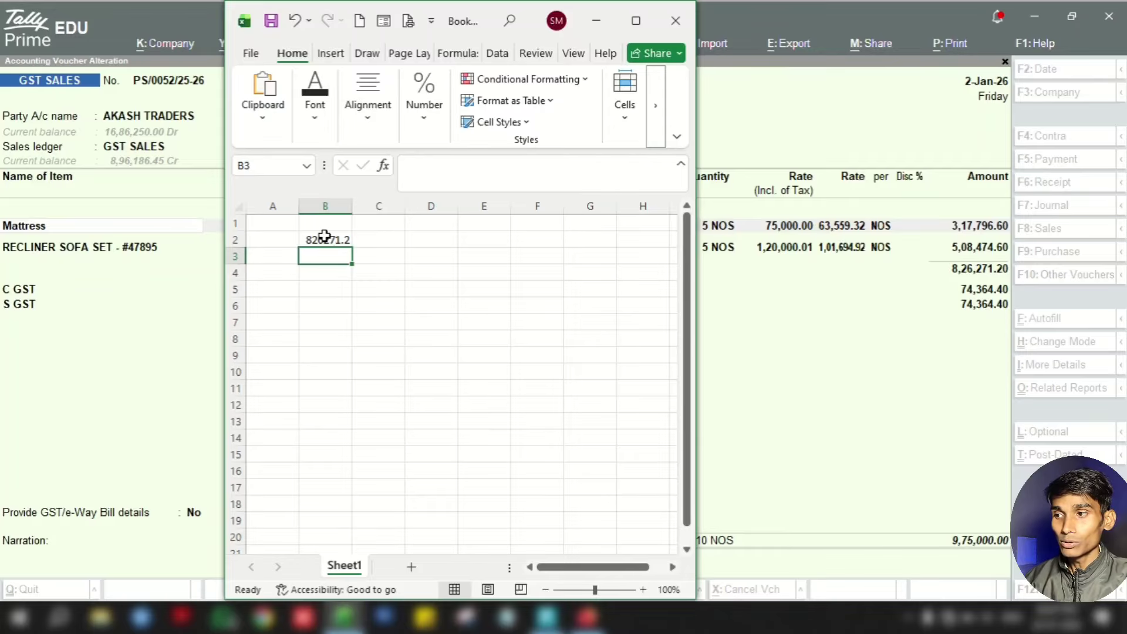
Step: Format columns B to F with the comma number style and a font size of 18
click(324, 238)
drag(327, 206, 532, 221)
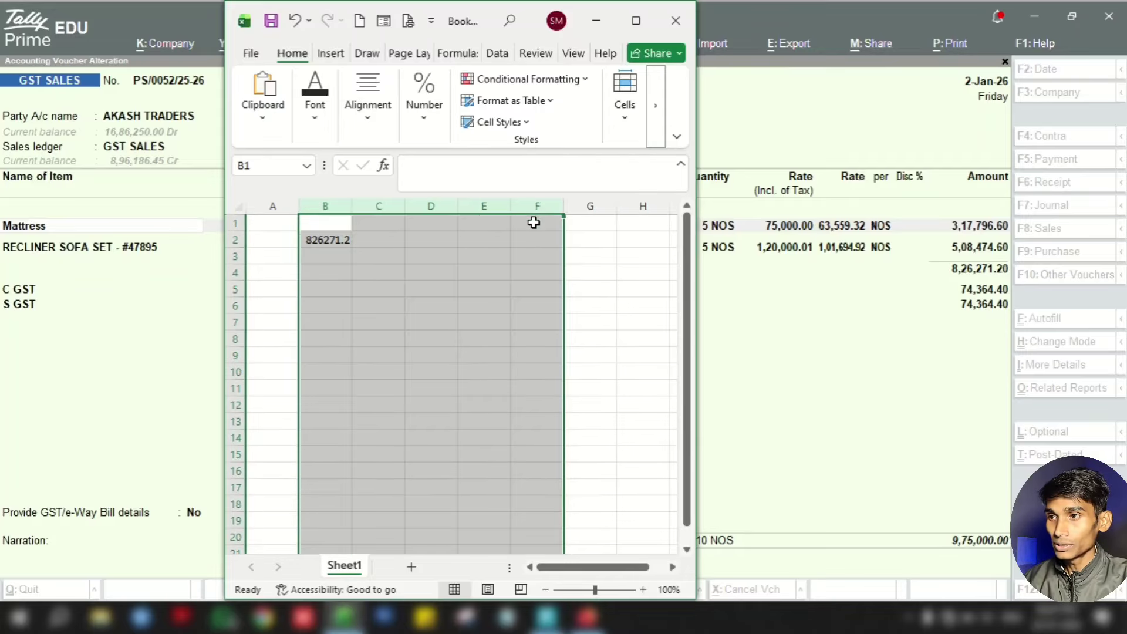
click(635, 21)
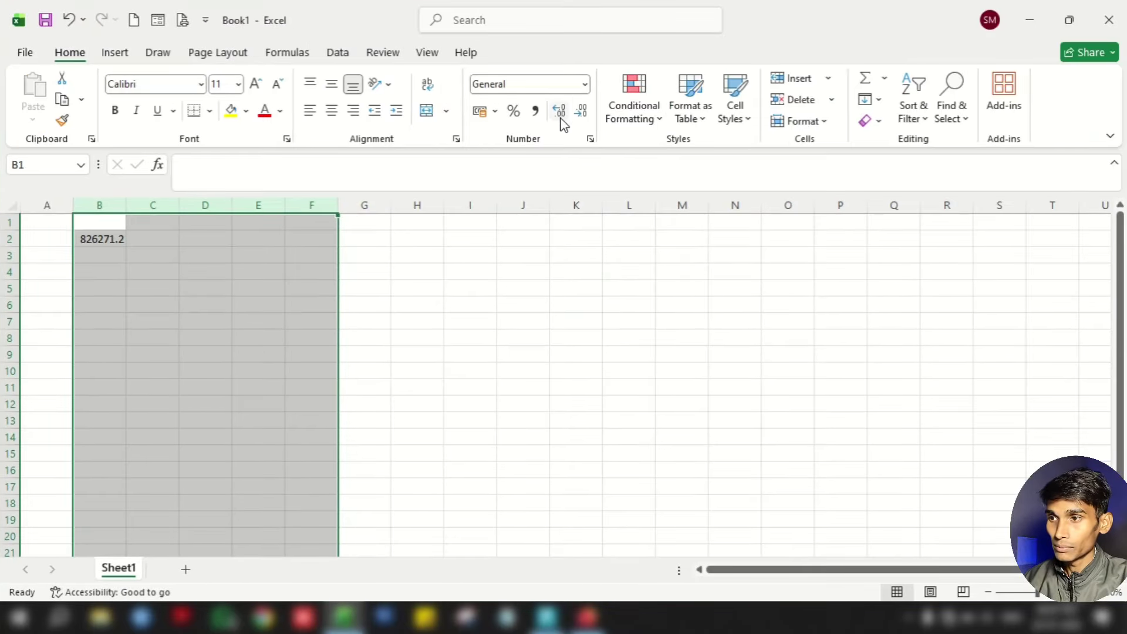
click(536, 113)
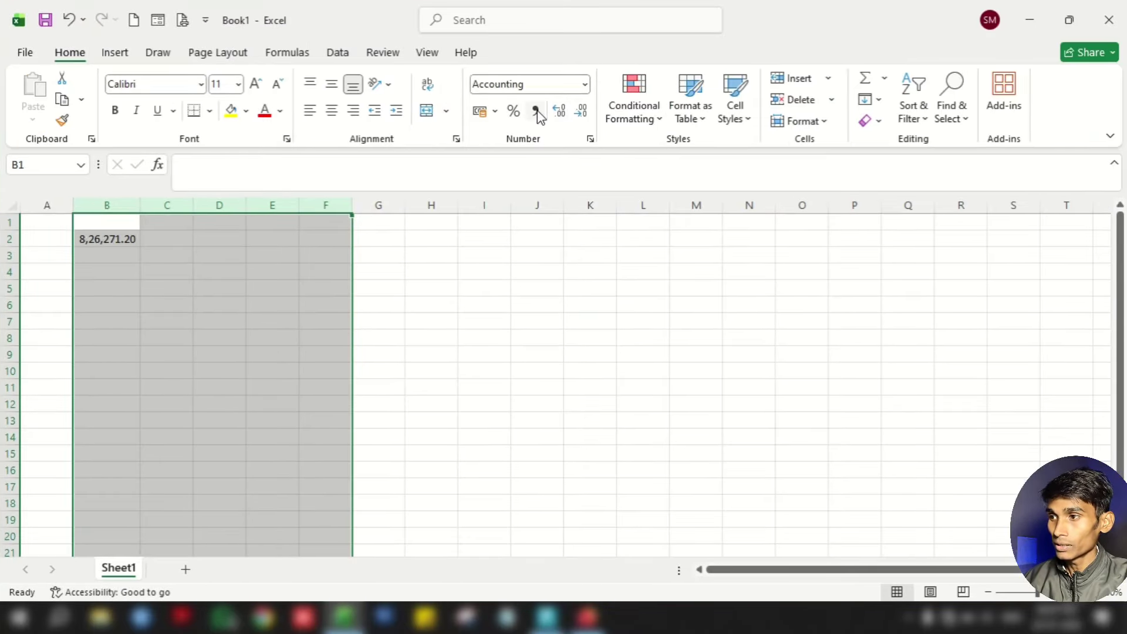
click(257, 83)
click(256, 84)
click(256, 84)
click(256, 84)
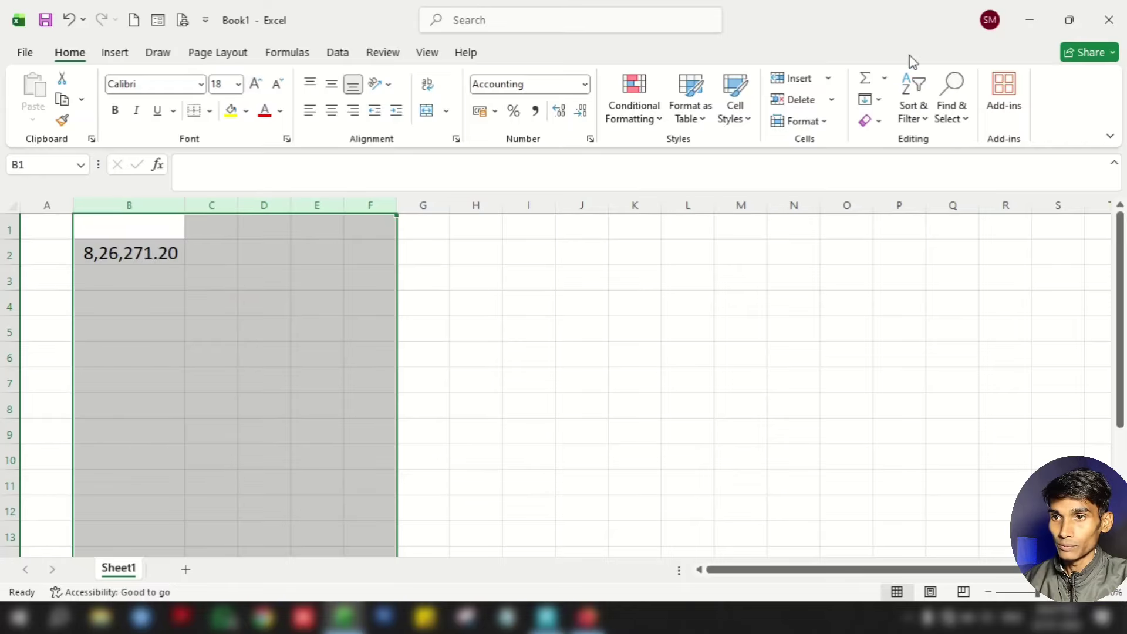
click(1069, 20)
Step: Enter the C GST amount as 74364.20 in cell C2, beside the taxable amount
click(458, 305)
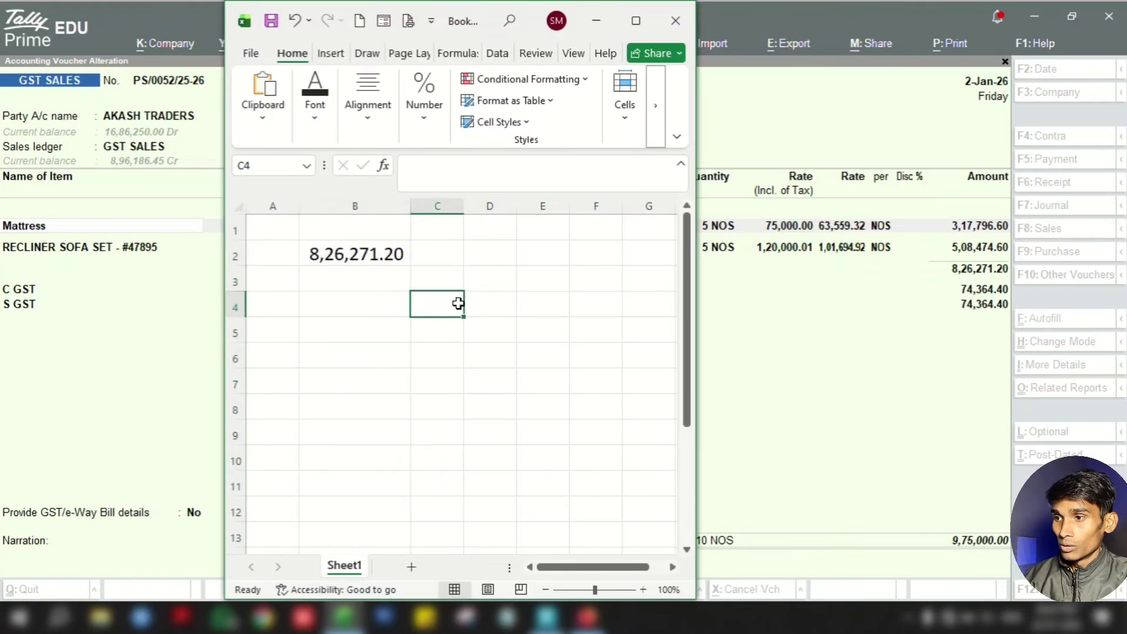
click(388, 262)
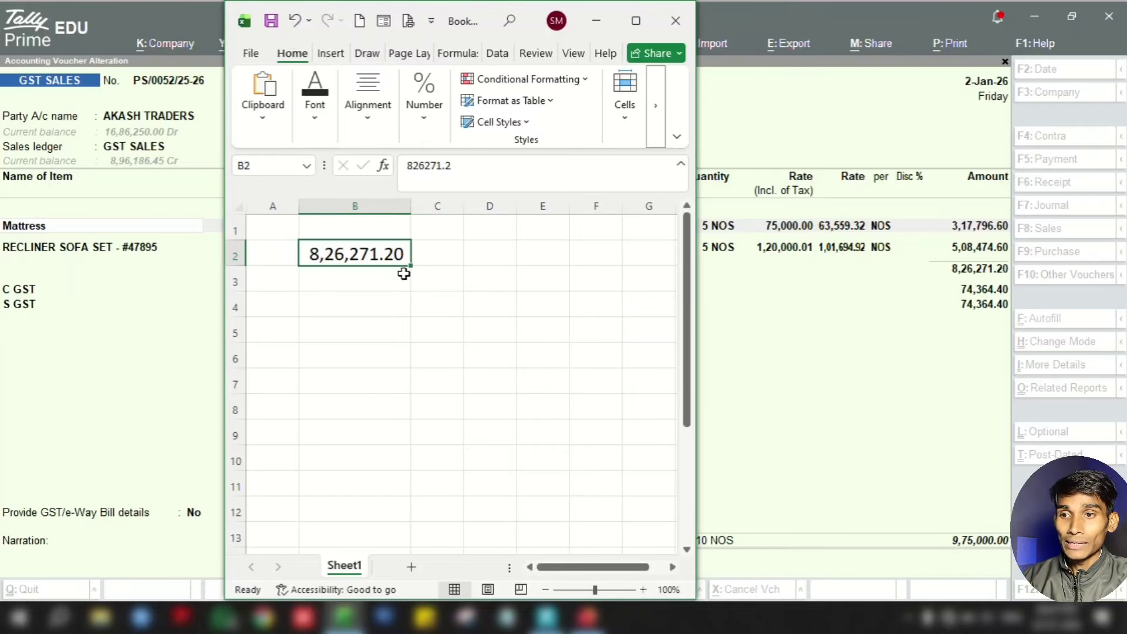
click(449, 258)
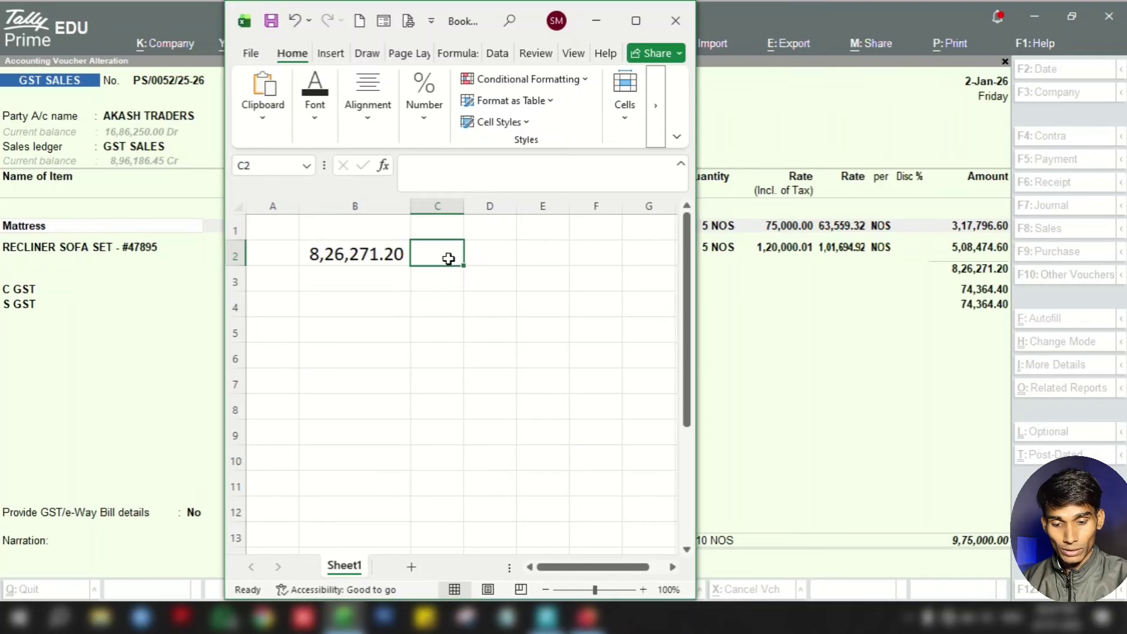
text(74,36)
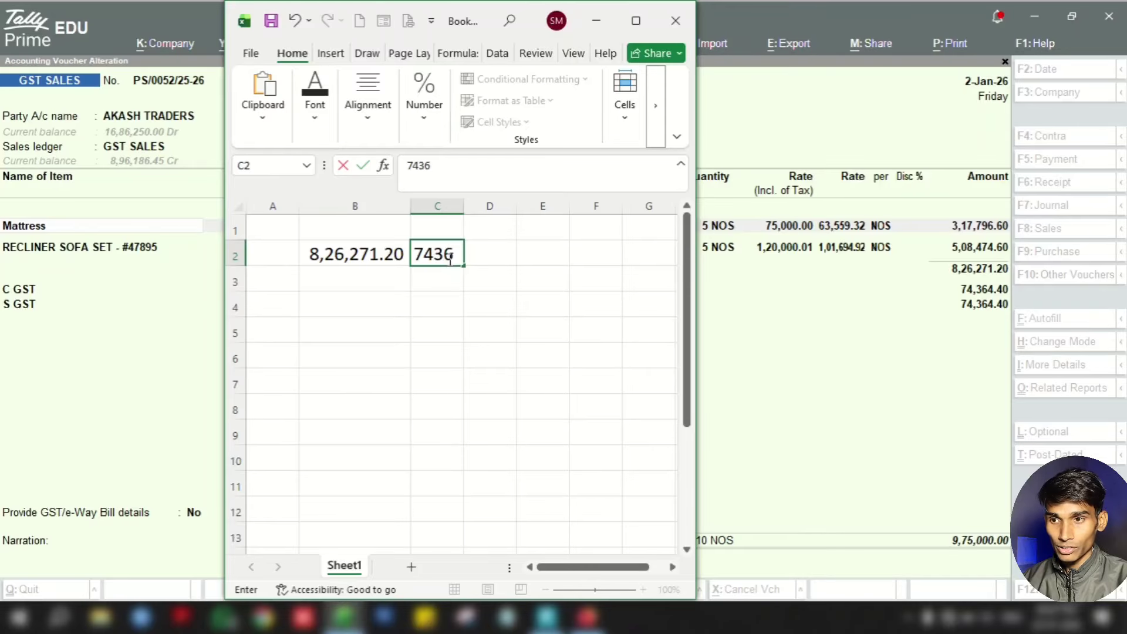
text(4.20)
key(Return)
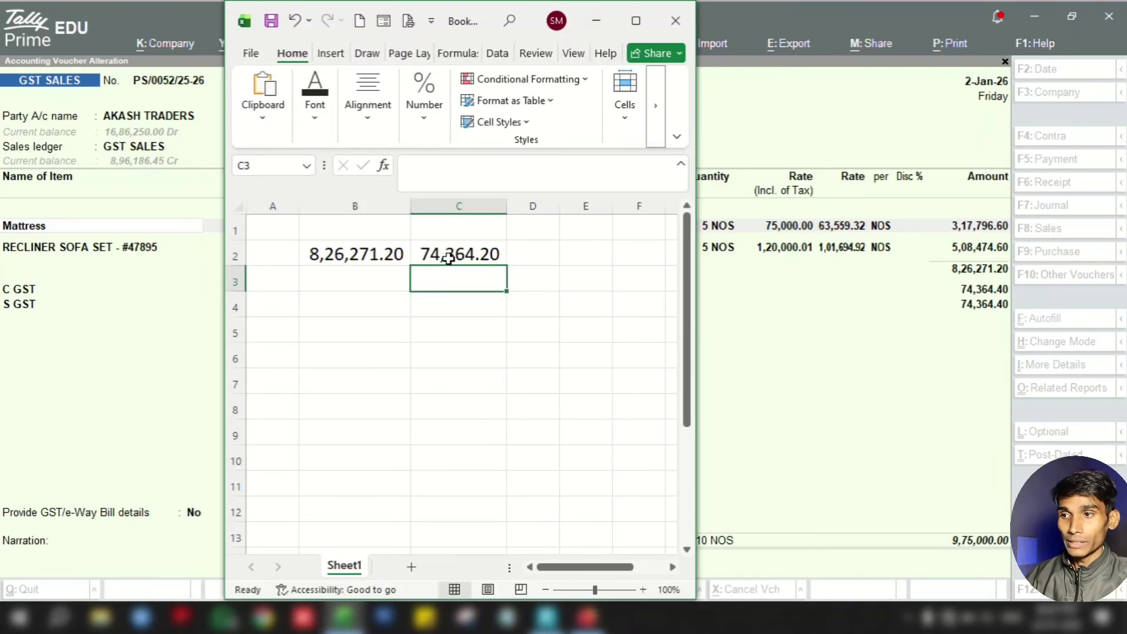
Step: Fill in the S GST amount in cell D2 with a formula that refers to C2
click(535, 251)
text(=)
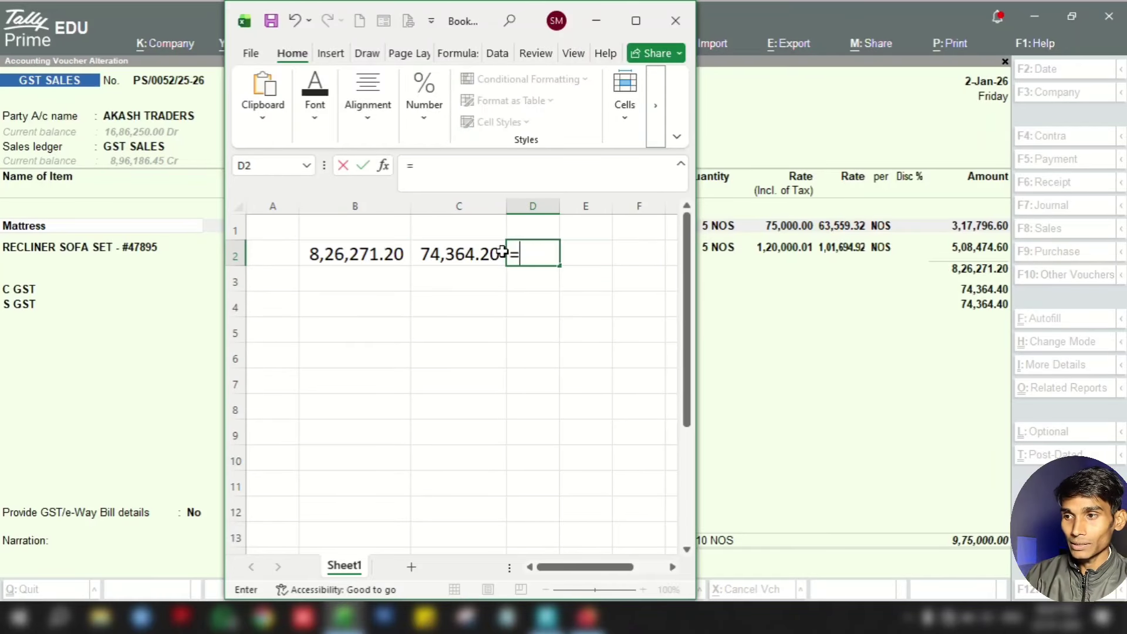
click(457, 252)
key(Return)
Step: Calculate the invoice total in cell E2 with the formula =B2+C2+D2, widening the workbook window to show column E
click(622, 250)
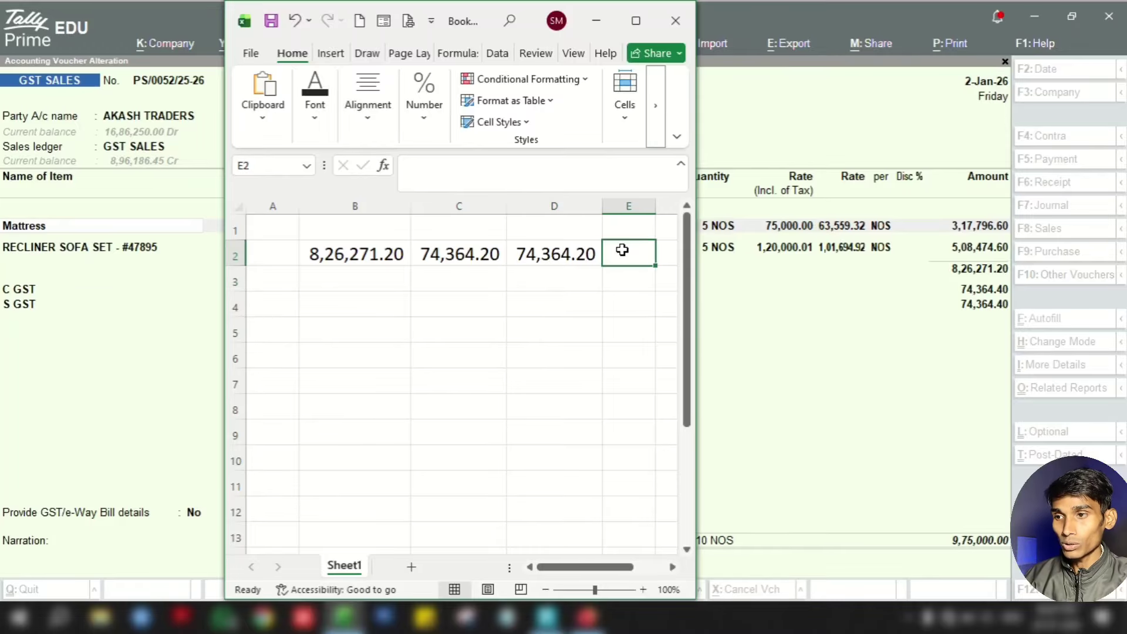
text(=)
click(376, 257)
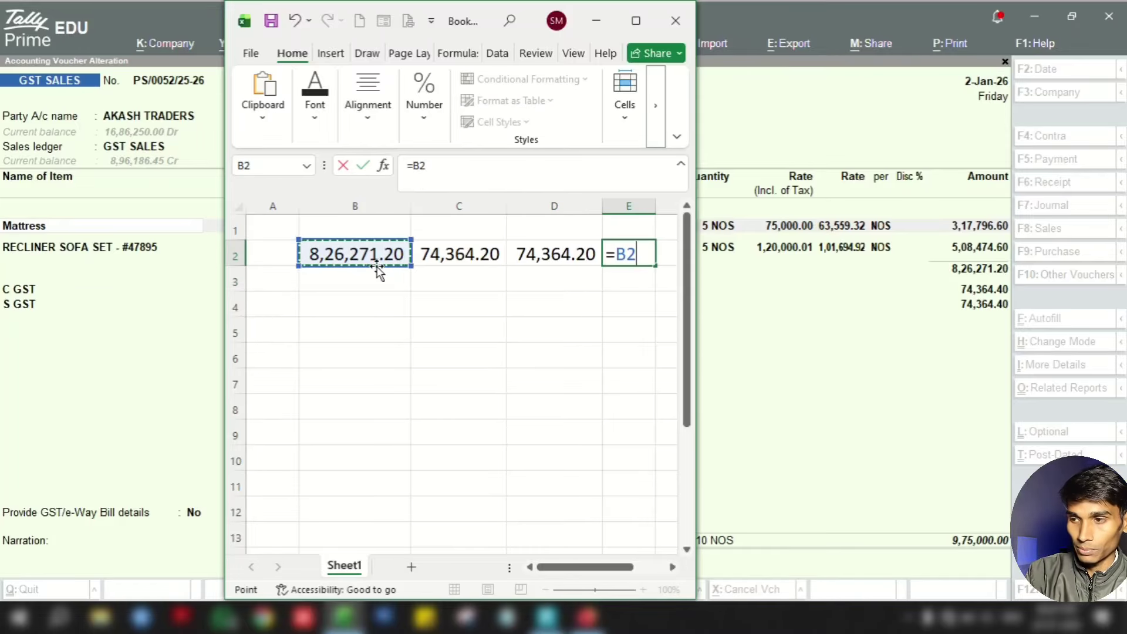
text(+)
click(437, 263)
text(+)
click(539, 250)
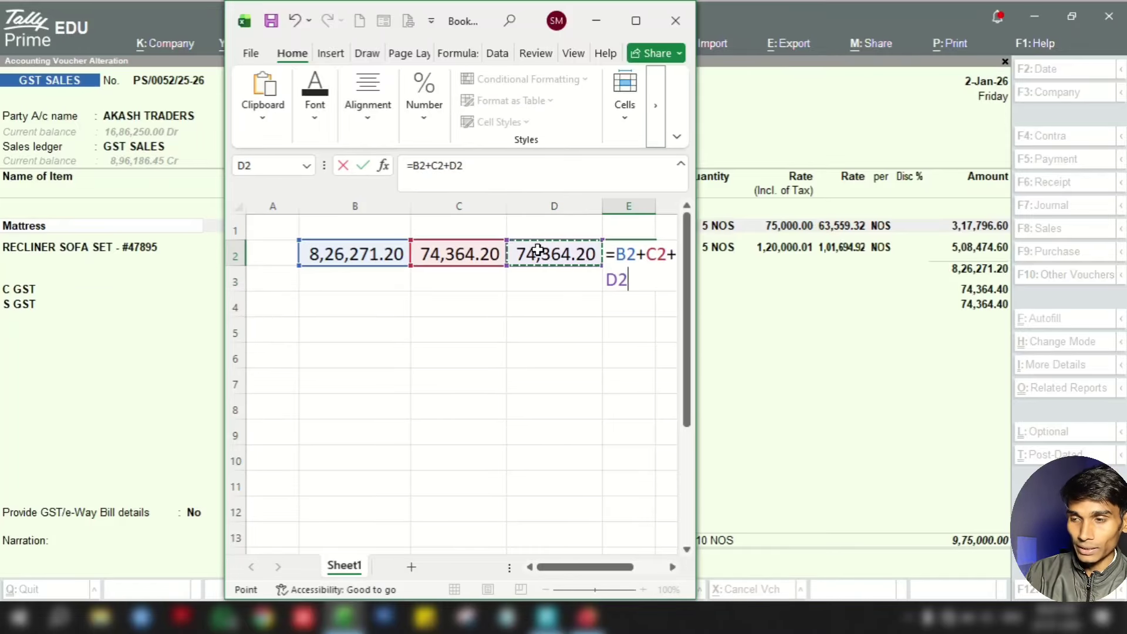
drag(697, 264, 740, 270)
key(Return)
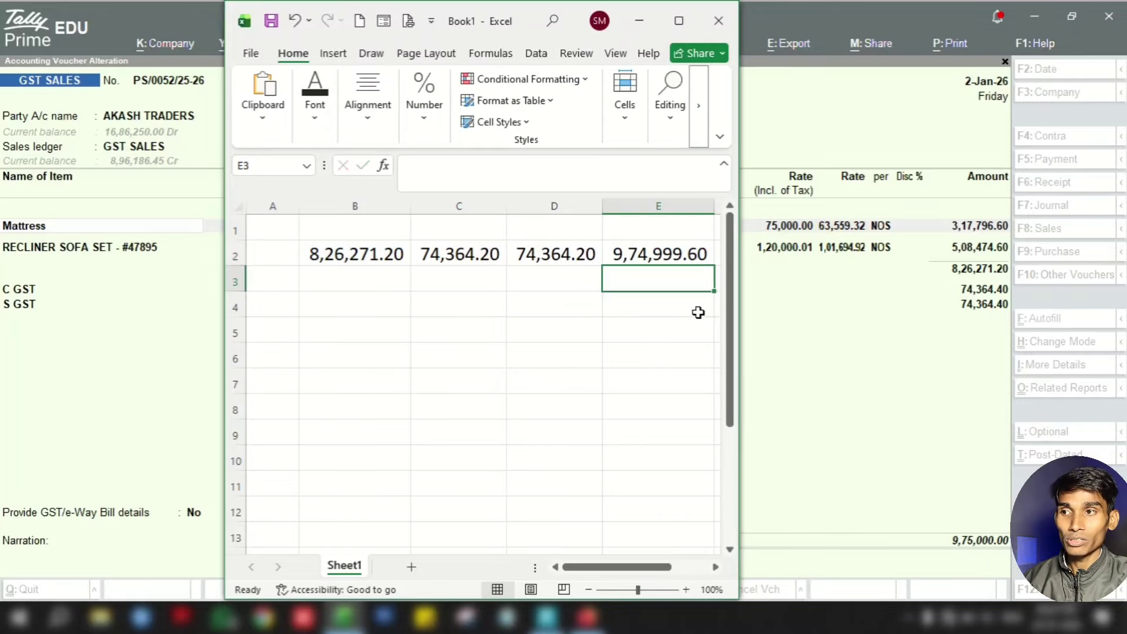
Step: Move the workbook window clear of the voucher amounts and show the total in E2 without decimals
drag(483, 24, 383, 24)
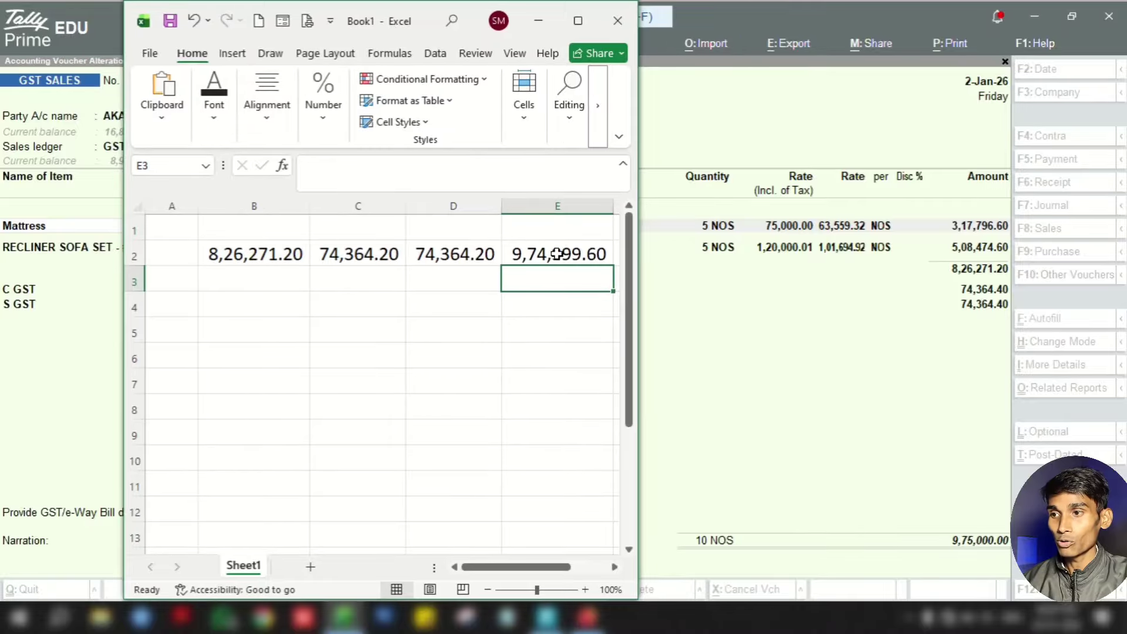
click(557, 255)
click(577, 24)
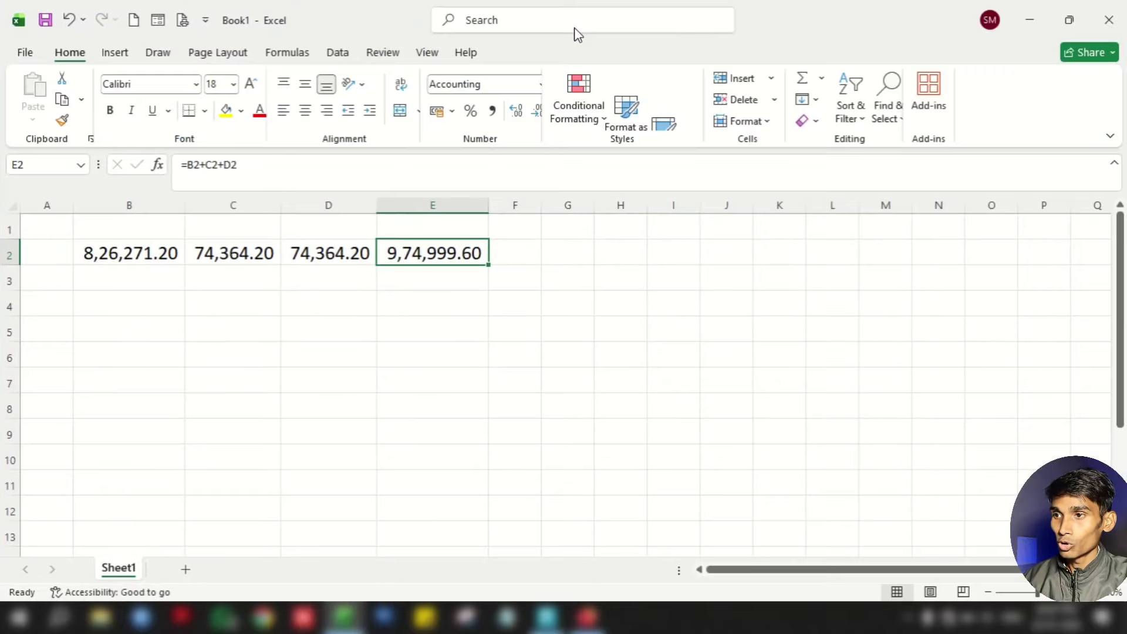
click(582, 115)
click(582, 115)
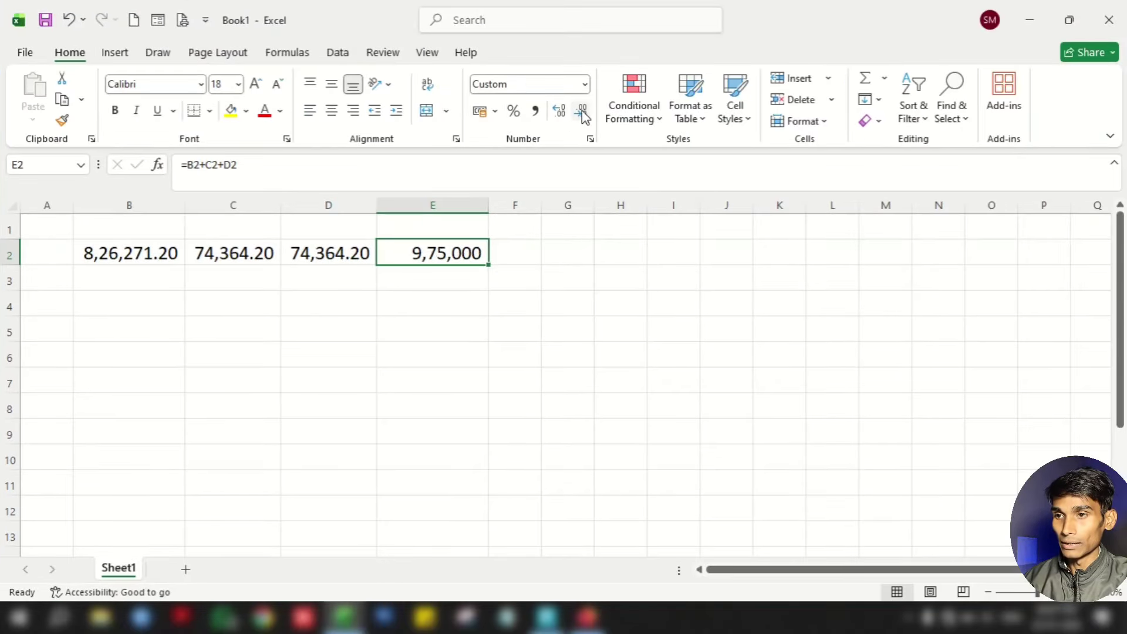
click(1069, 20)
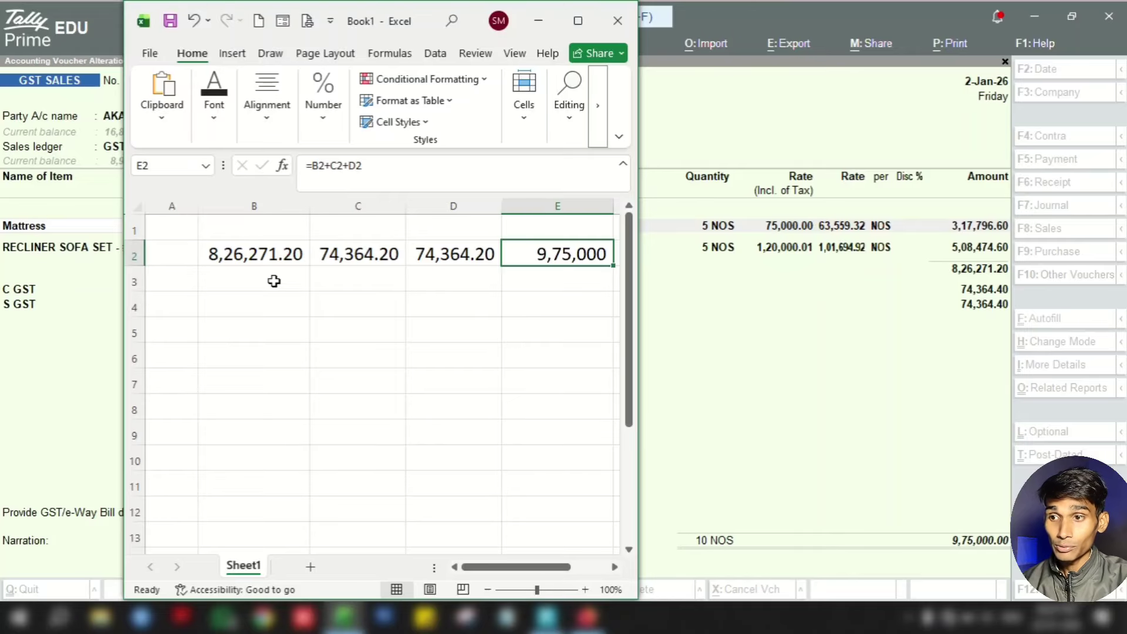
click(885, 331)
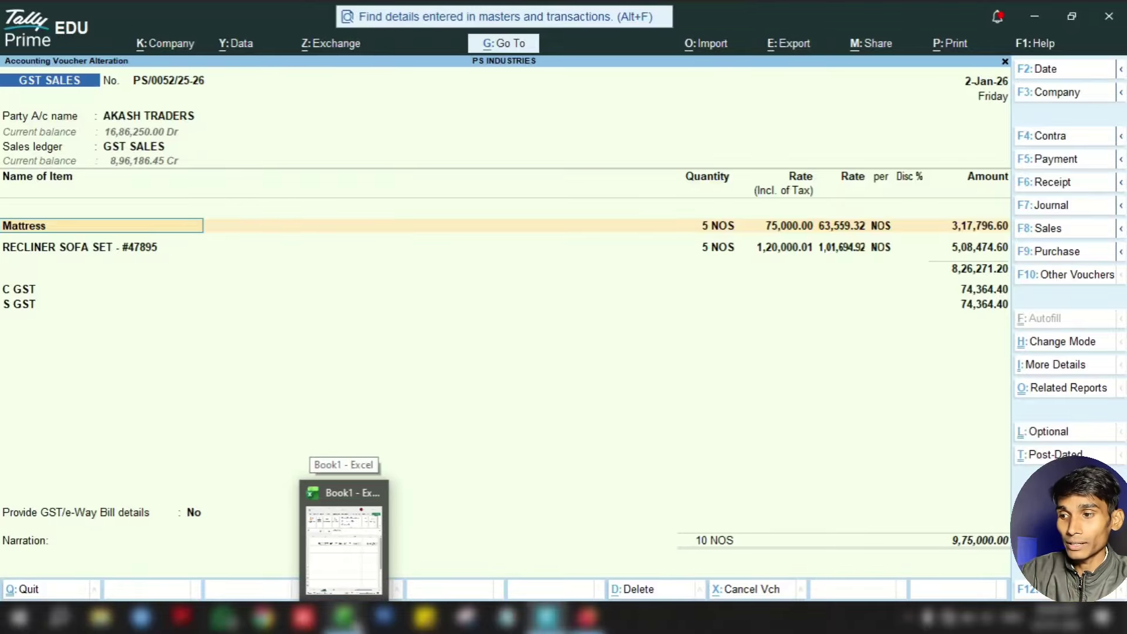
click(344, 617)
click(354, 367)
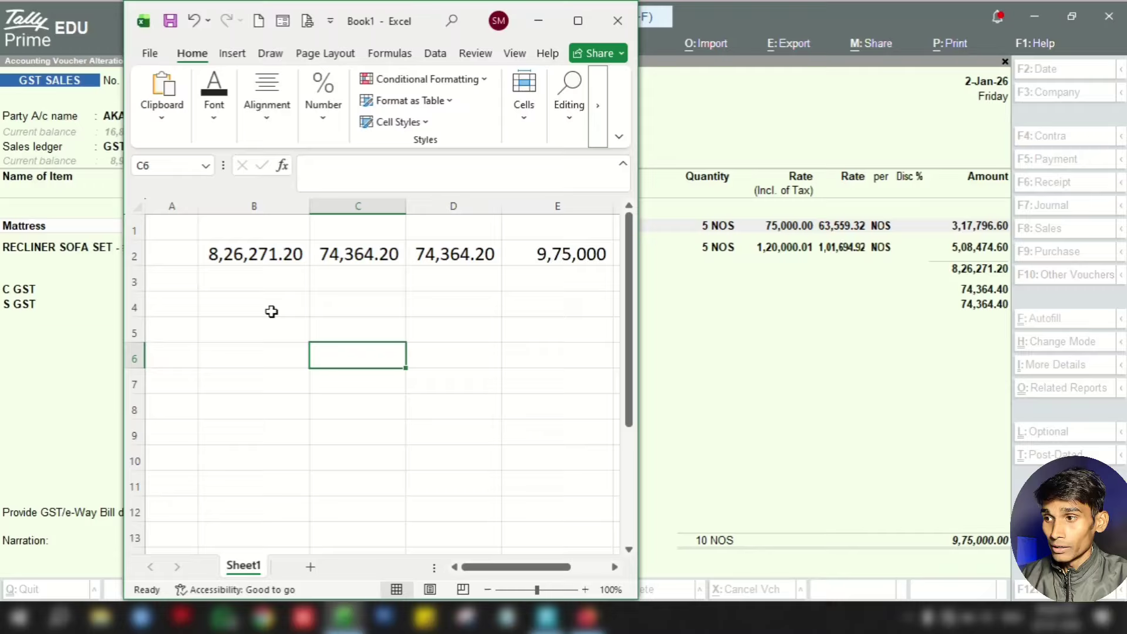
click(246, 274)
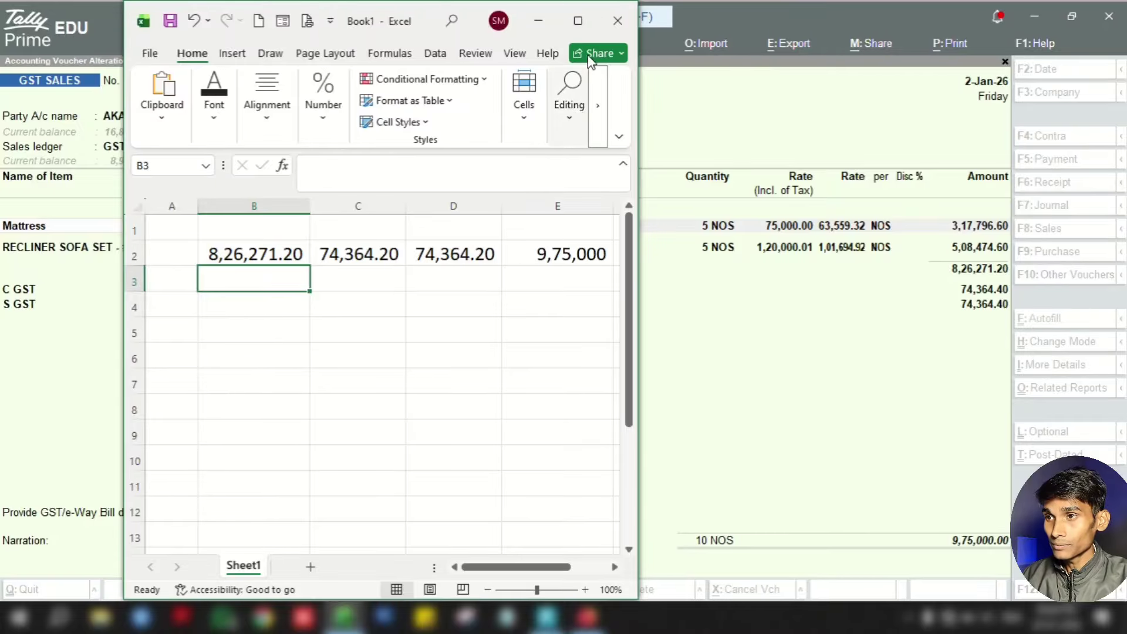
Step: Maximize the workbook and enter the label "CD 25%" in cell A3
click(580, 24)
click(65, 287)
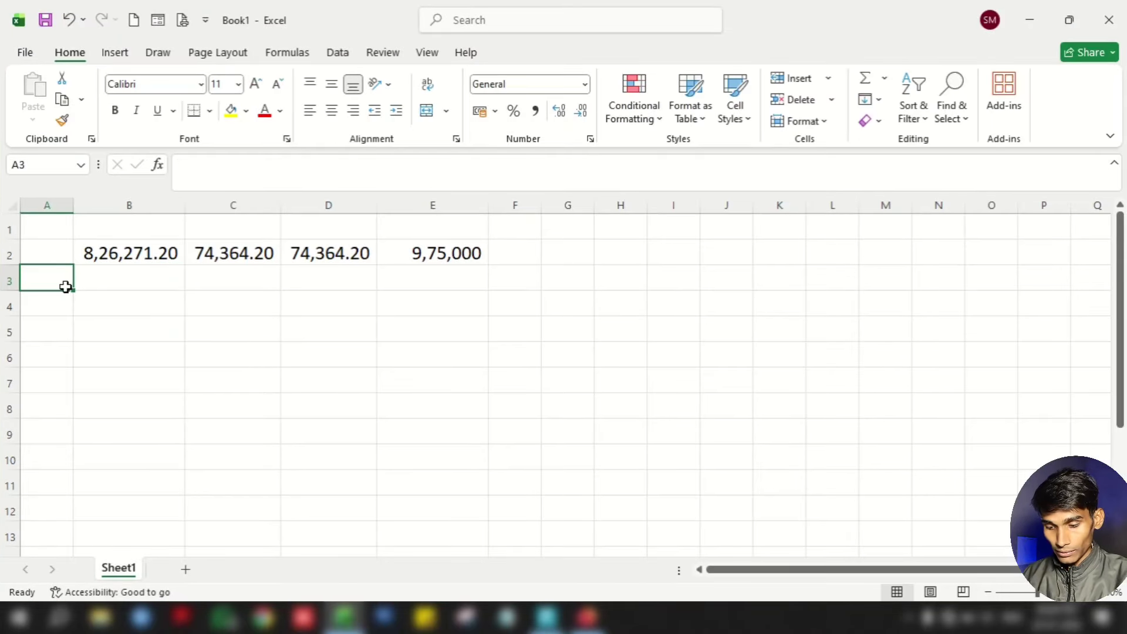
text(cd)
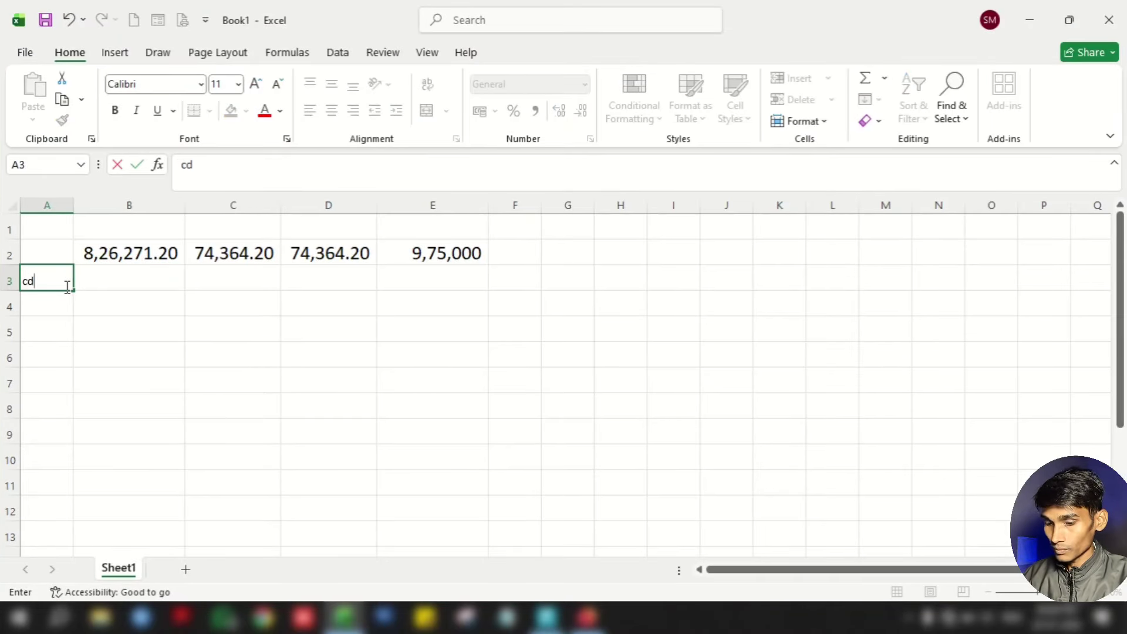
key(BackSpace)
key(BackSpace)
text(CD 25)
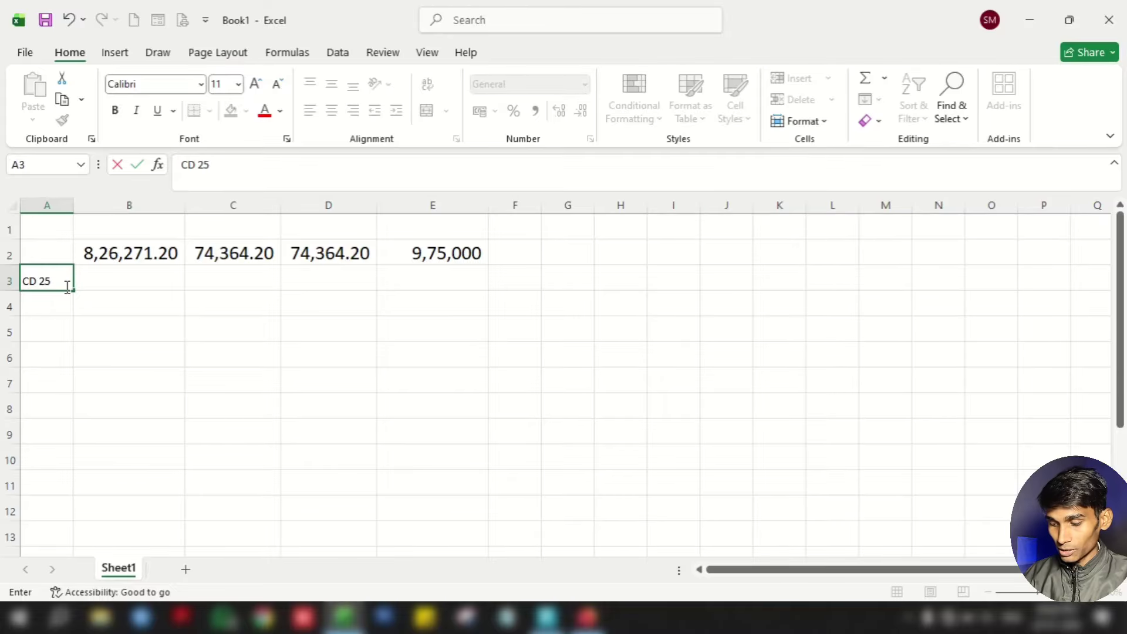
text(%)
key(Return)
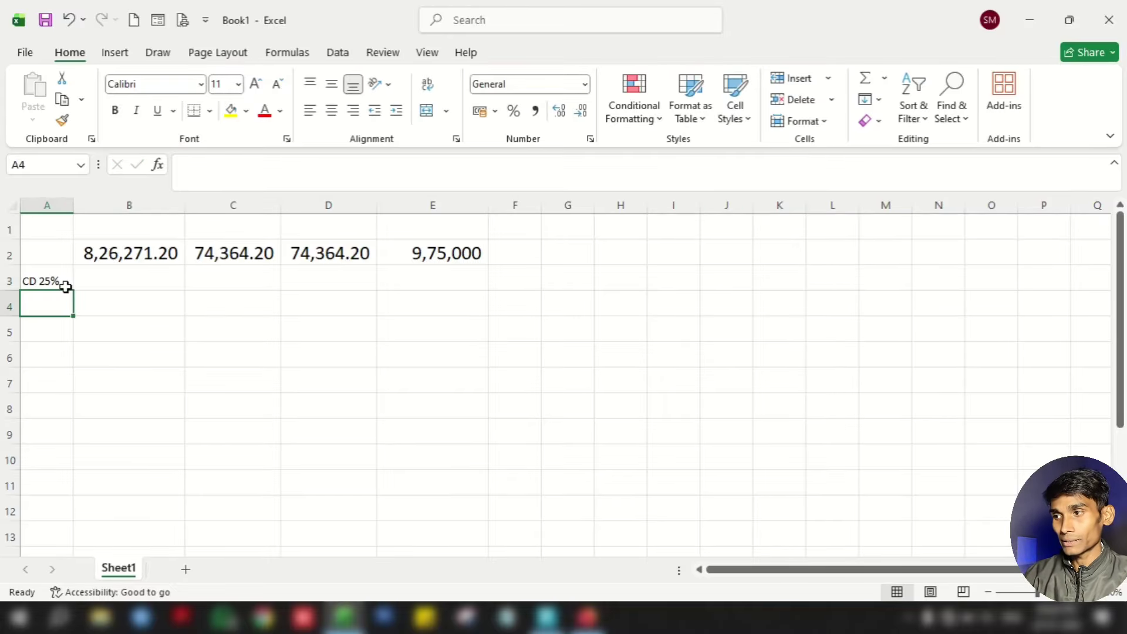
Step: Increase the font size of the whole "CD 25%" row to 14
click(84, 260)
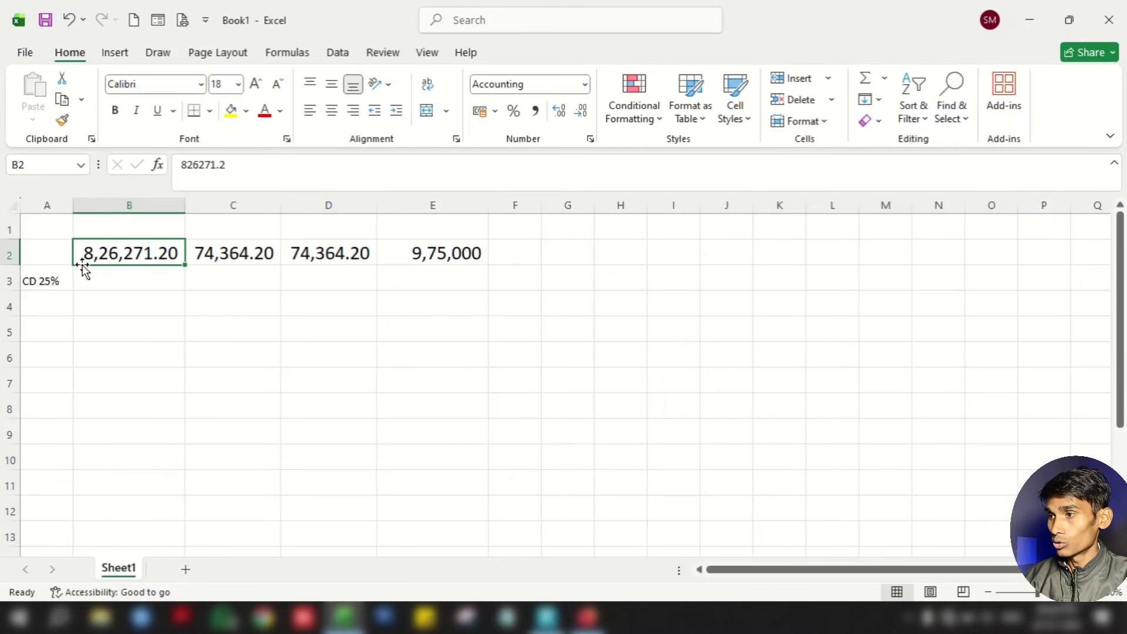
click(9, 281)
click(257, 85)
click(258, 86)
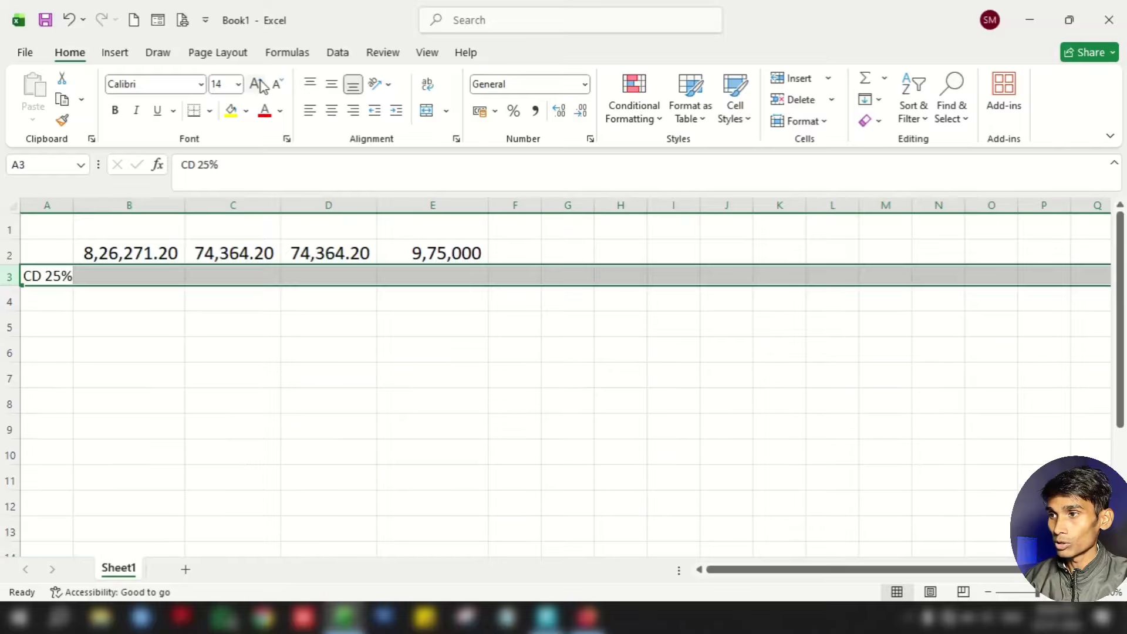
Step: Increase the font size of the "CD 25%" row to 16 and fit column A's width to its content
click(260, 86)
click(153, 376)
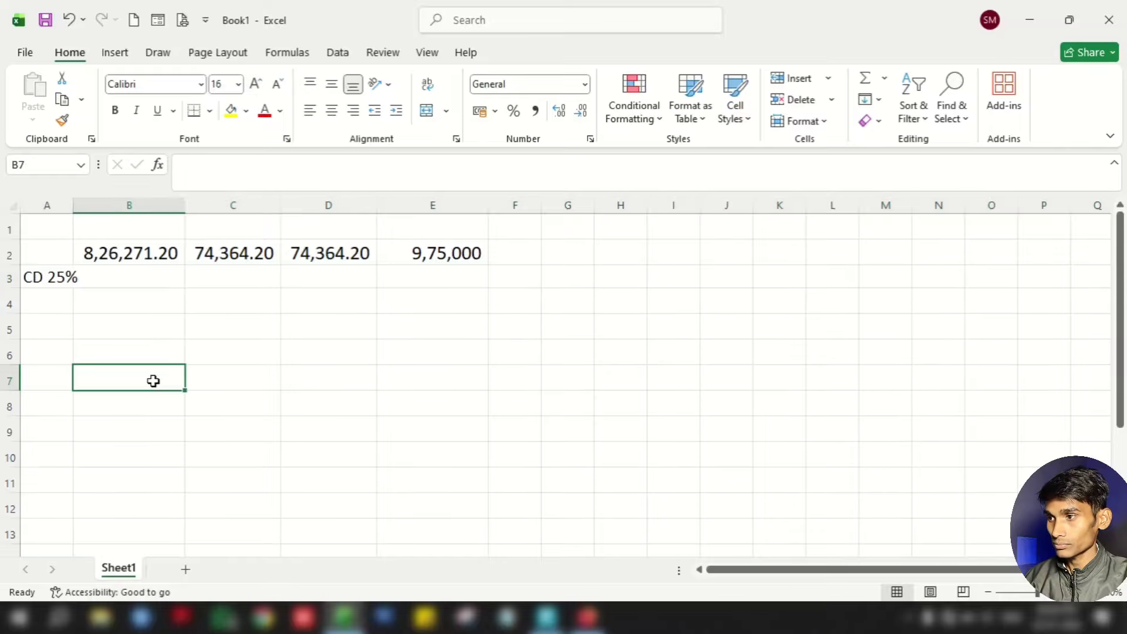
double_click(73, 206)
Step: Calculate the 25% CD on the taxable amount in cell B3 with the formula =B2*25%
click(151, 272)
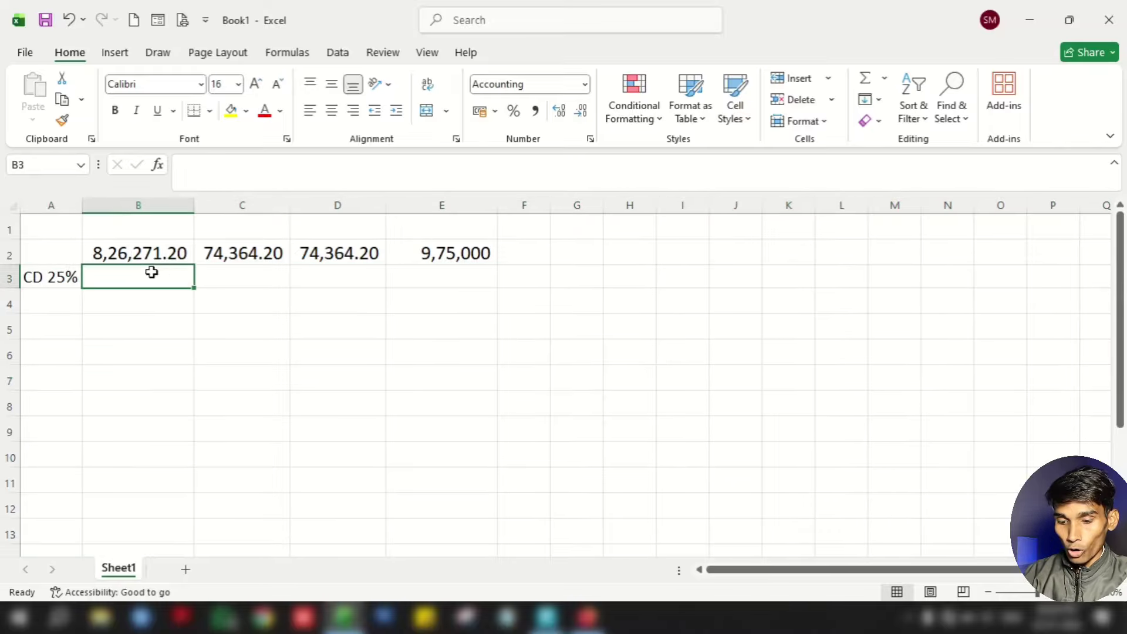
text(=)
click(147, 256)
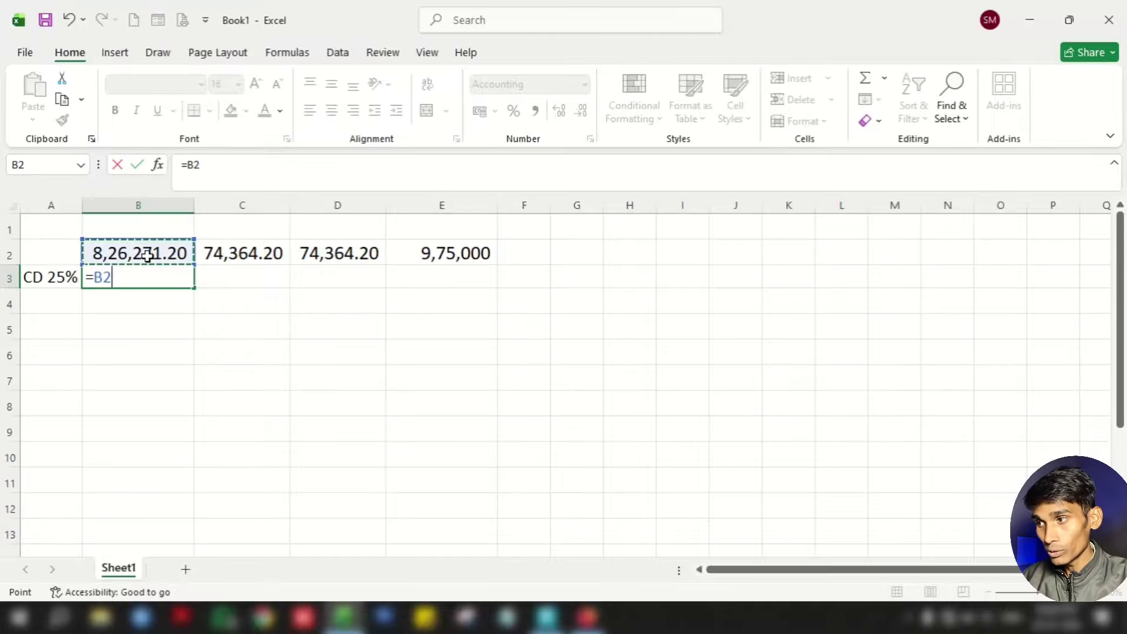
text(*25)
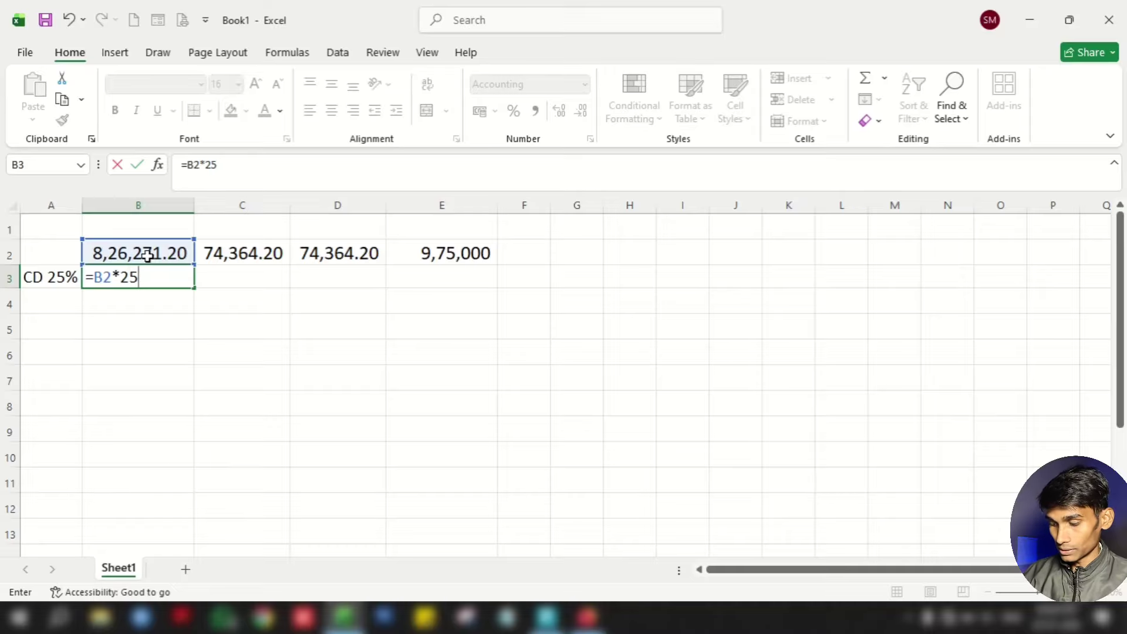
text(%)
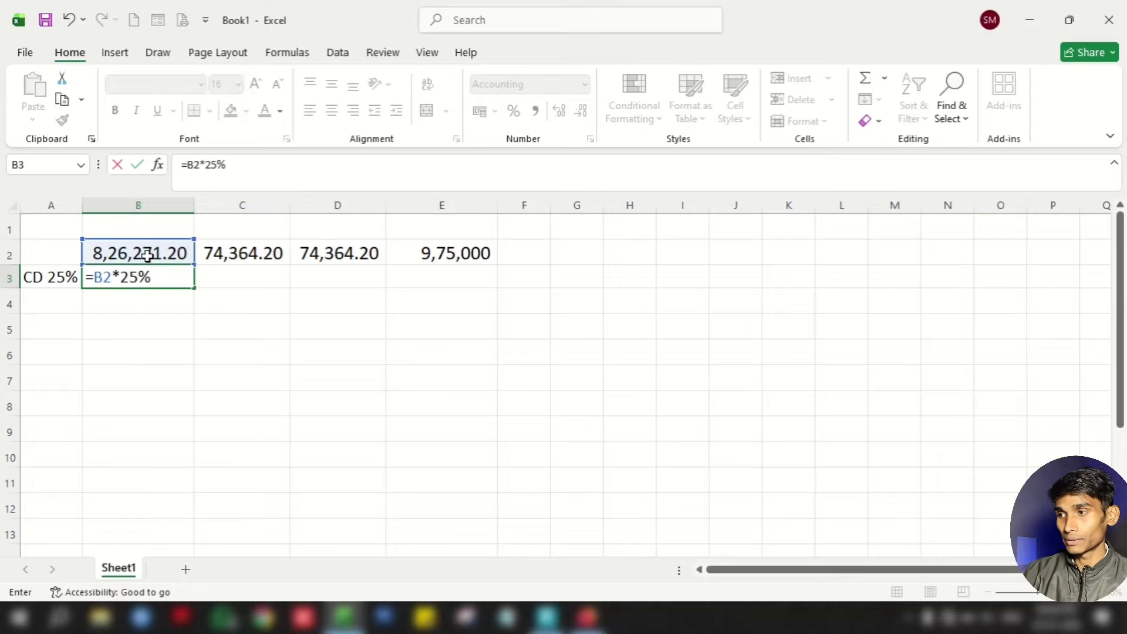
key(Return)
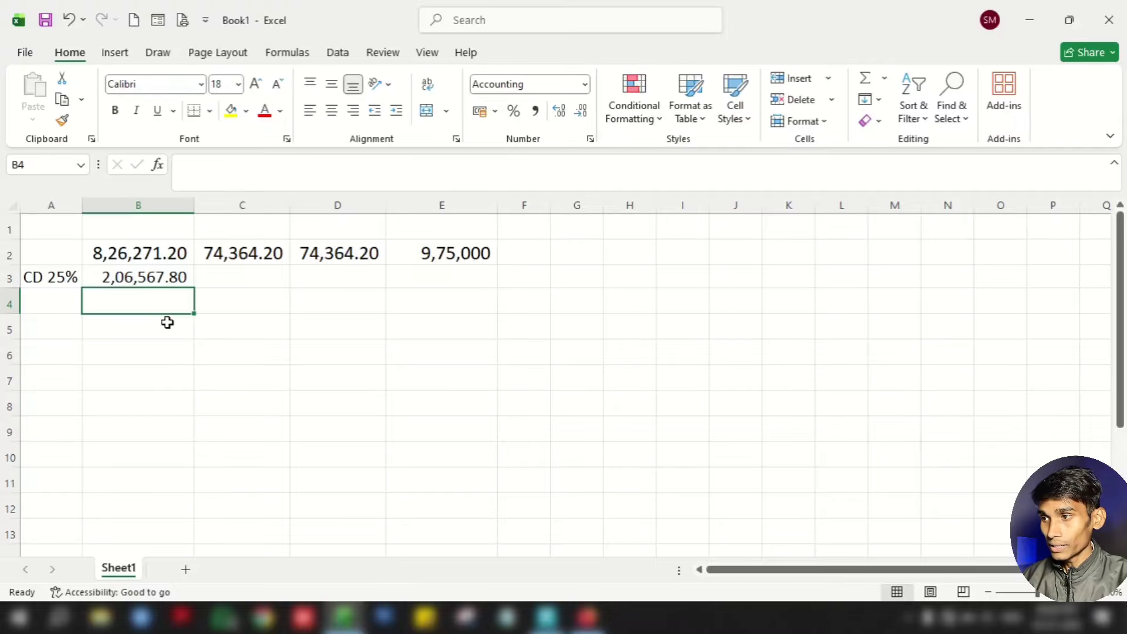
Step: Round the CD amount to whole rupees in cell E3 with the formula =ROUND(B3,0)
click(452, 275)
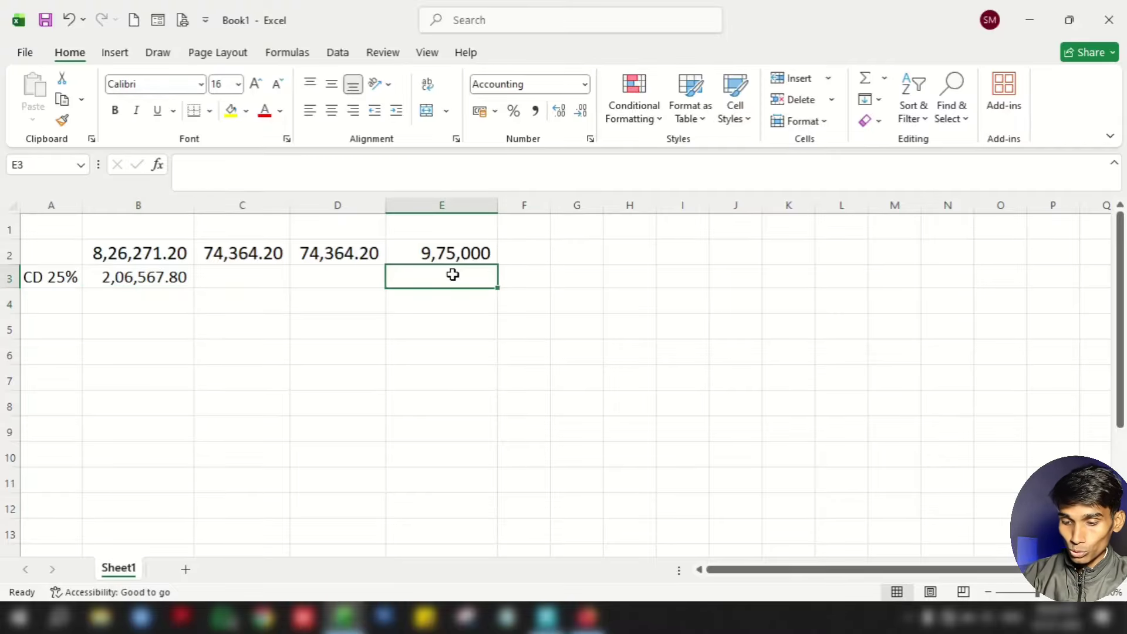
text(=)
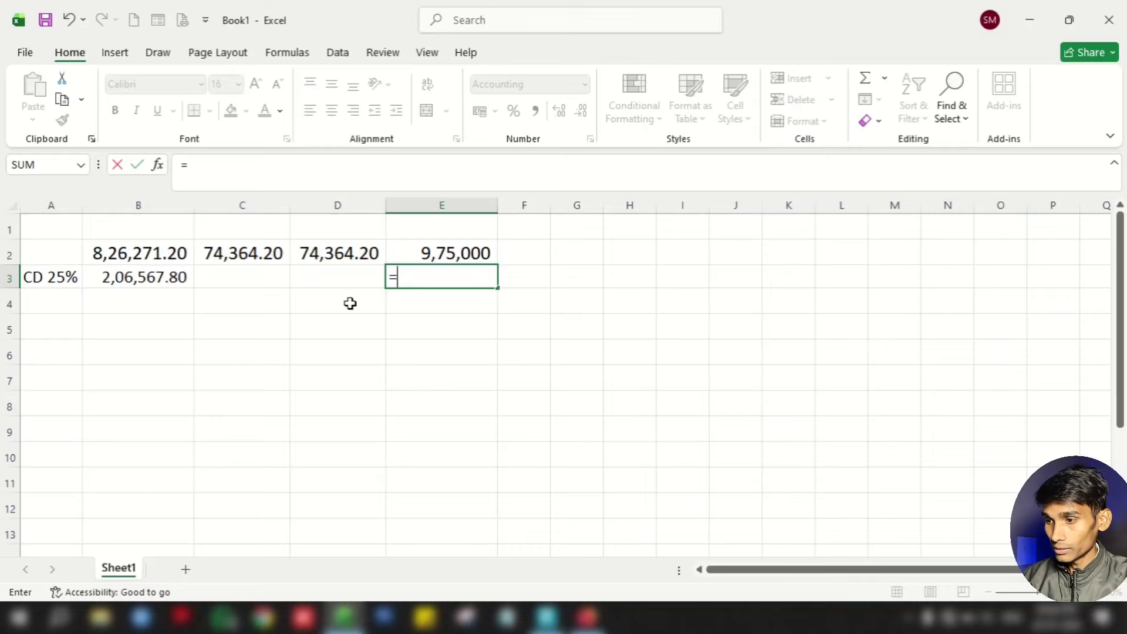
text(ROUND()
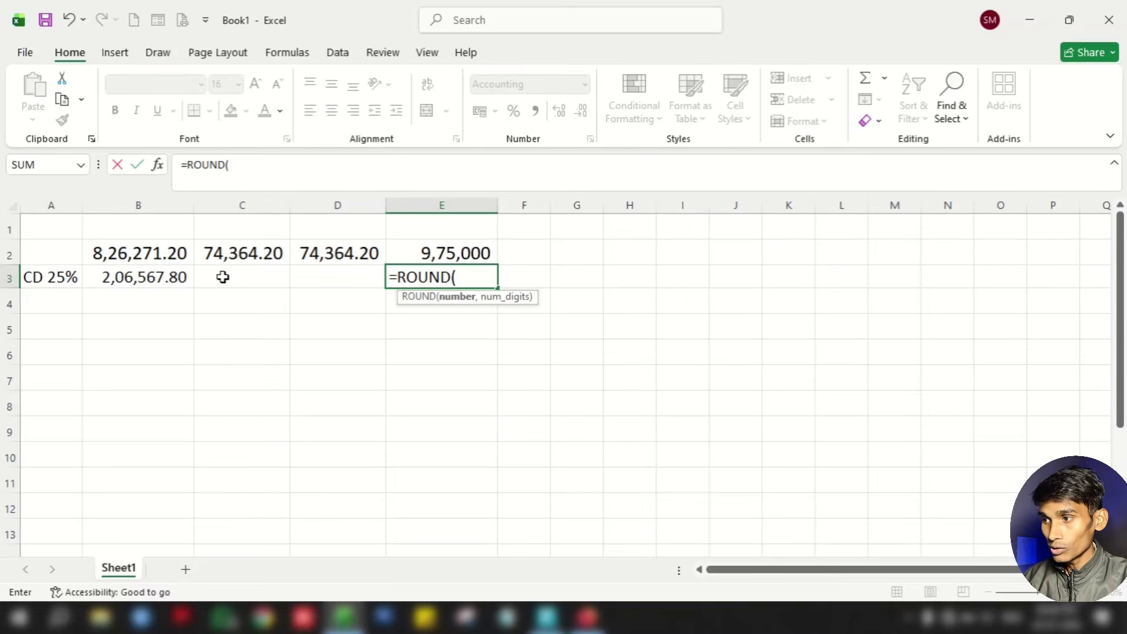
click(151, 277)
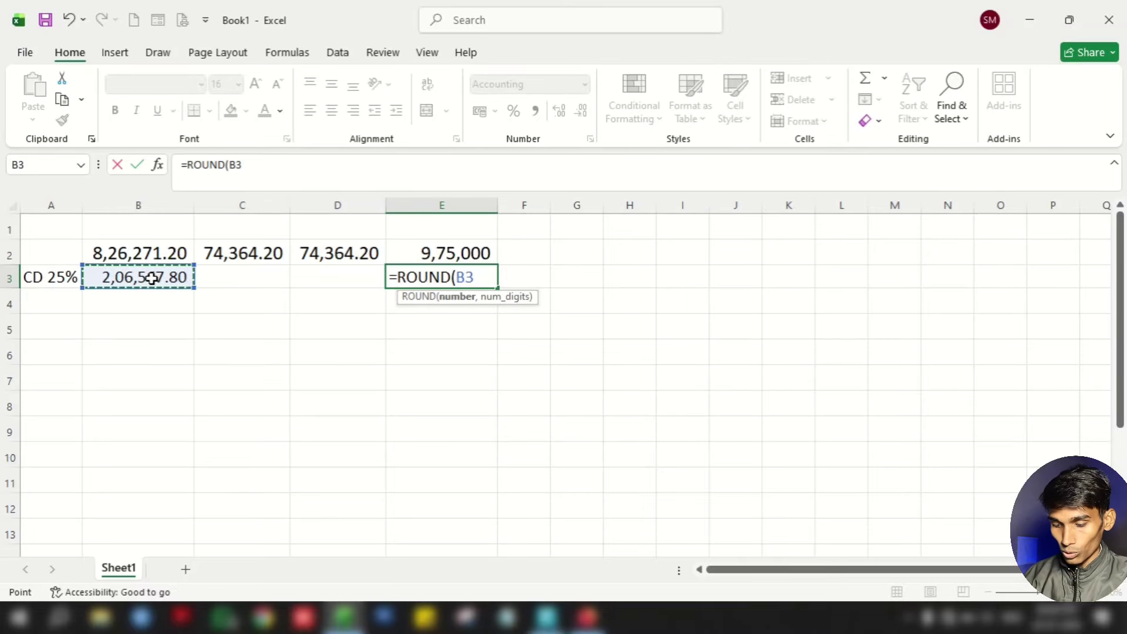
text(,0))
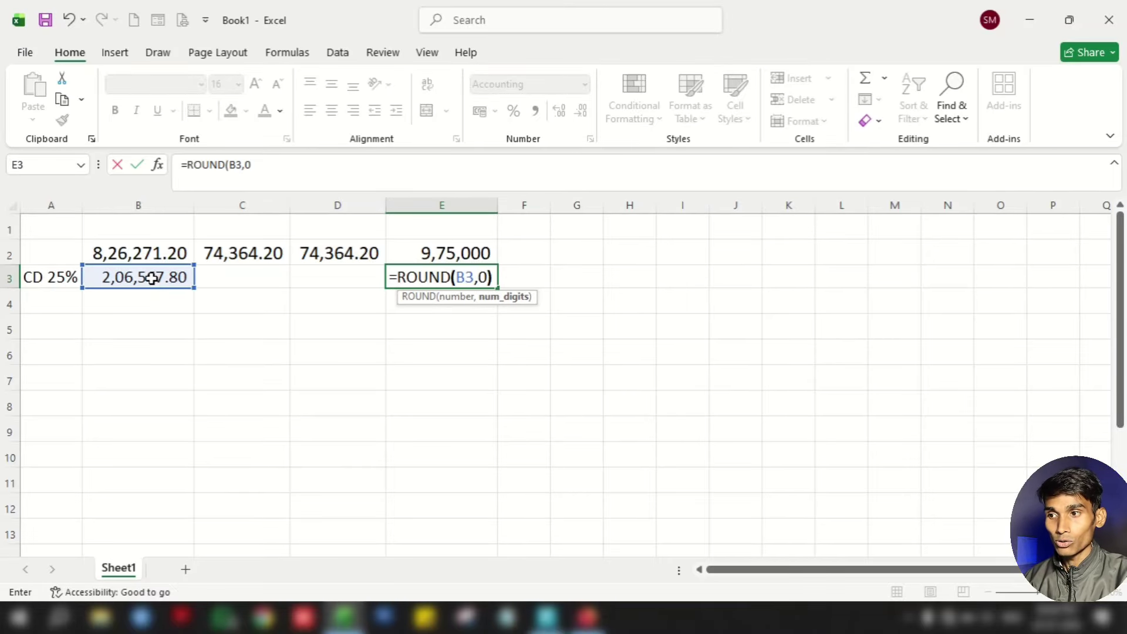
key(Return)
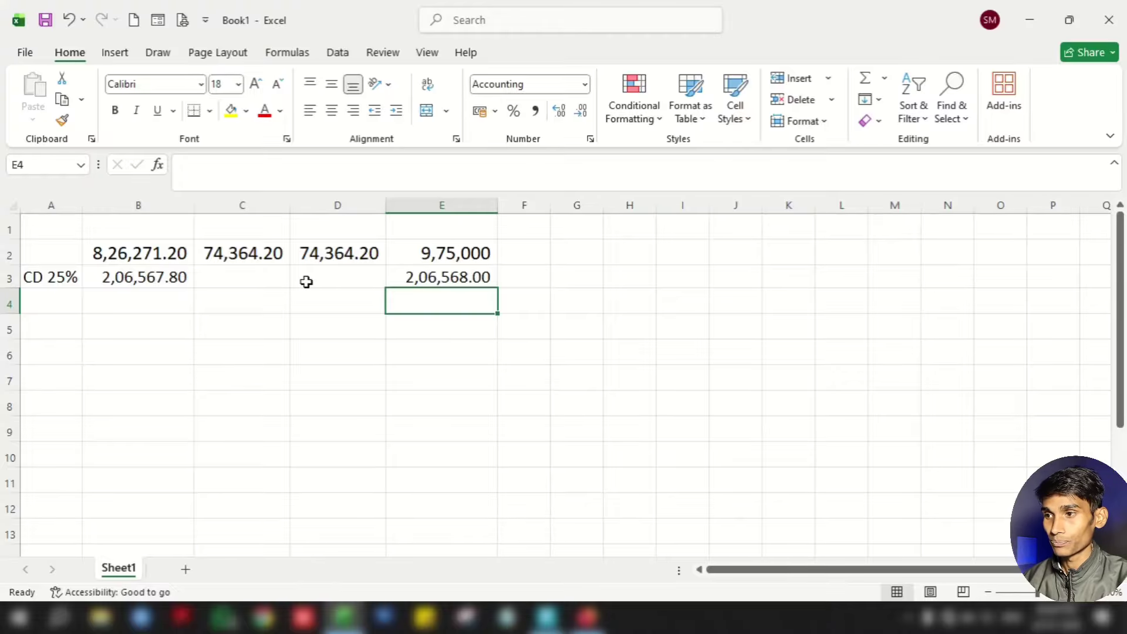
click(452, 276)
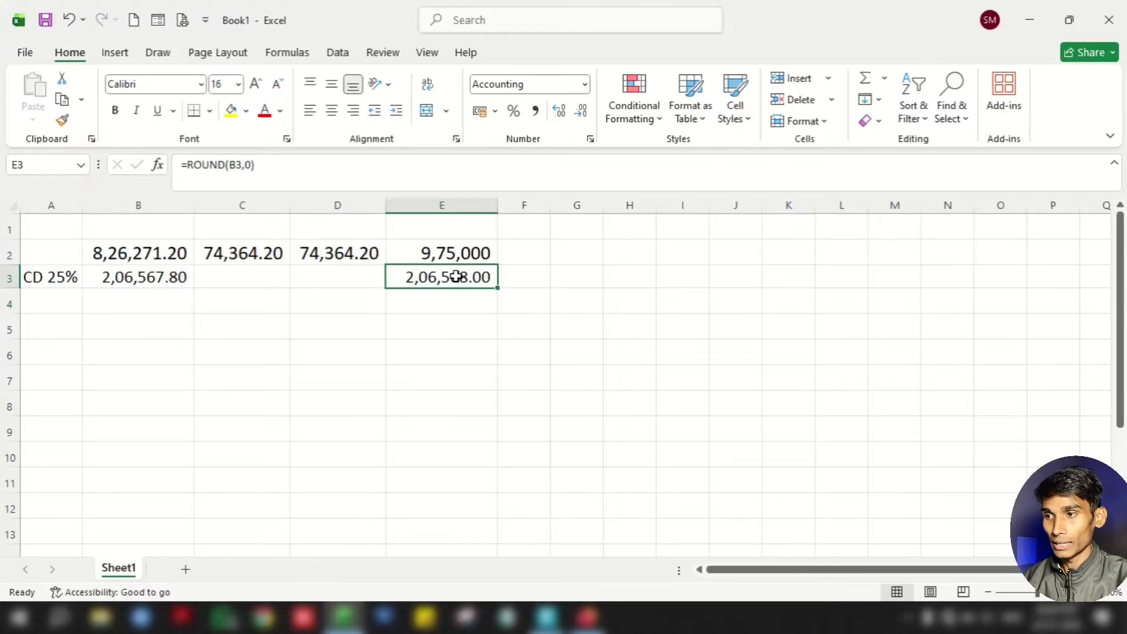
Step: Subtract the rounded CD from the invoice total in cell E4 with the formula =E2-E3
click(456, 306)
text(=)
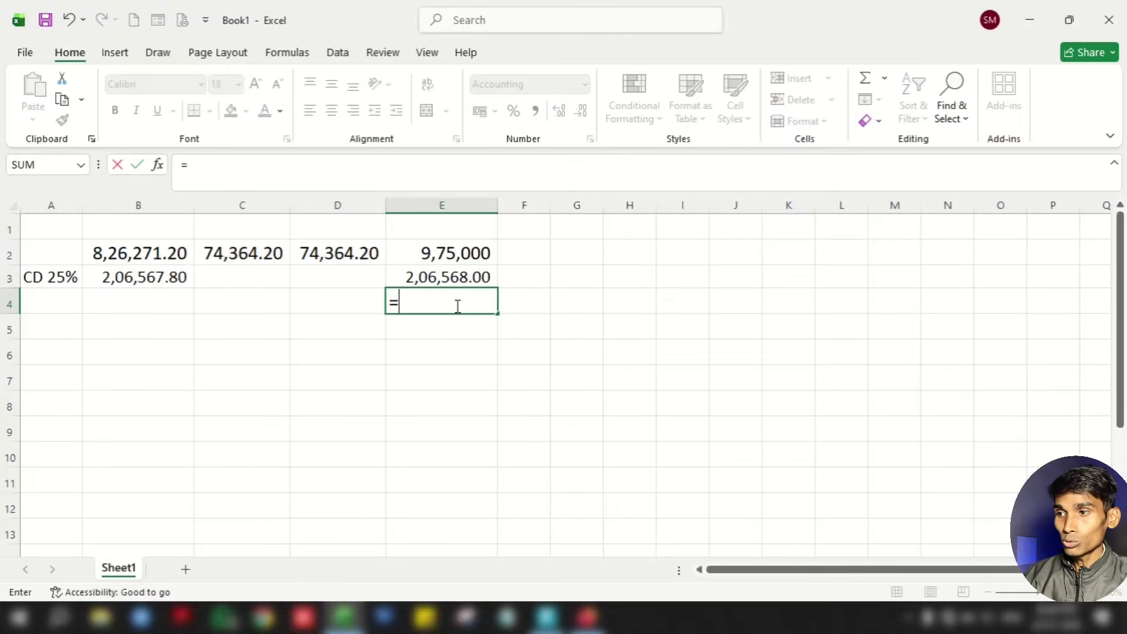
click(449, 252)
text(-)
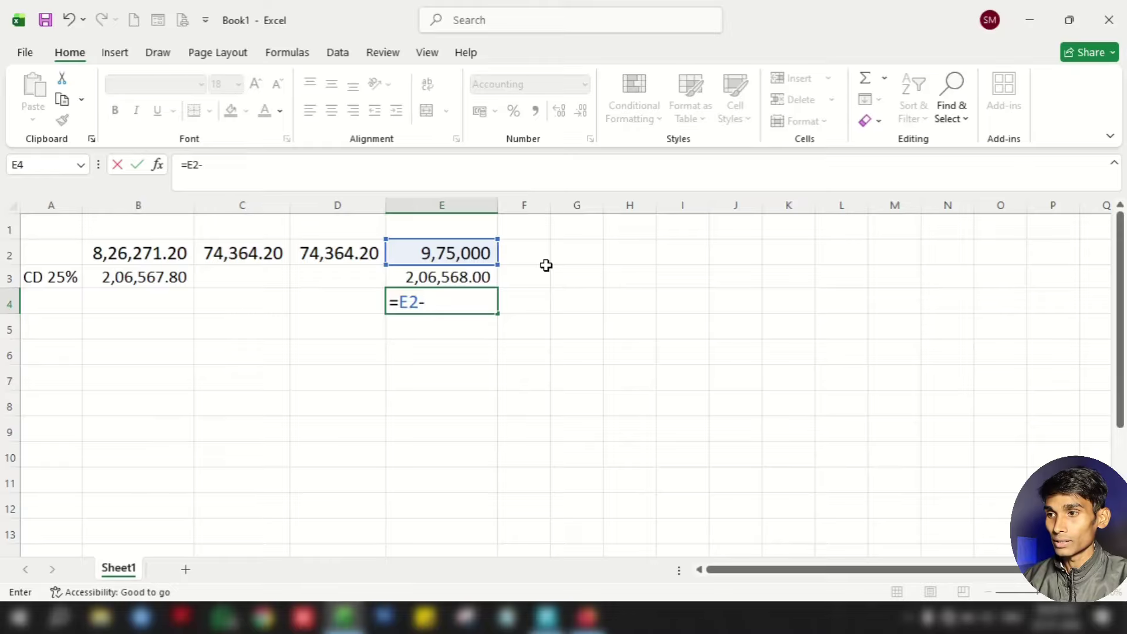
click(430, 276)
key(Return)
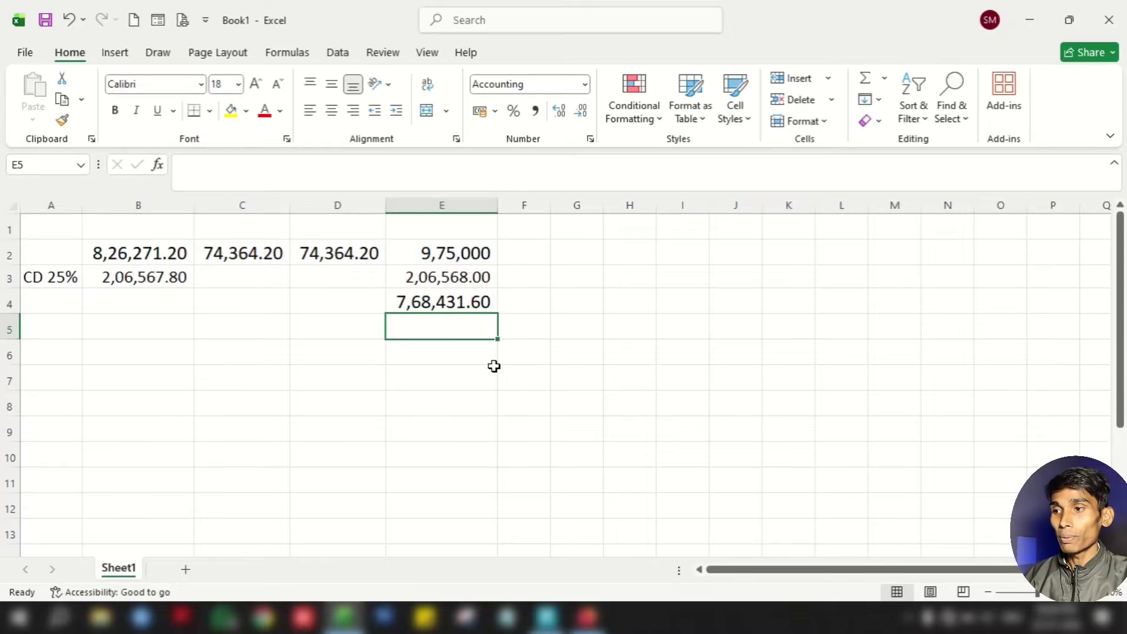
Step: Make the net amount in E4 bold with a yellow fill and increase E3's font size to 18
click(493, 370)
click(463, 303)
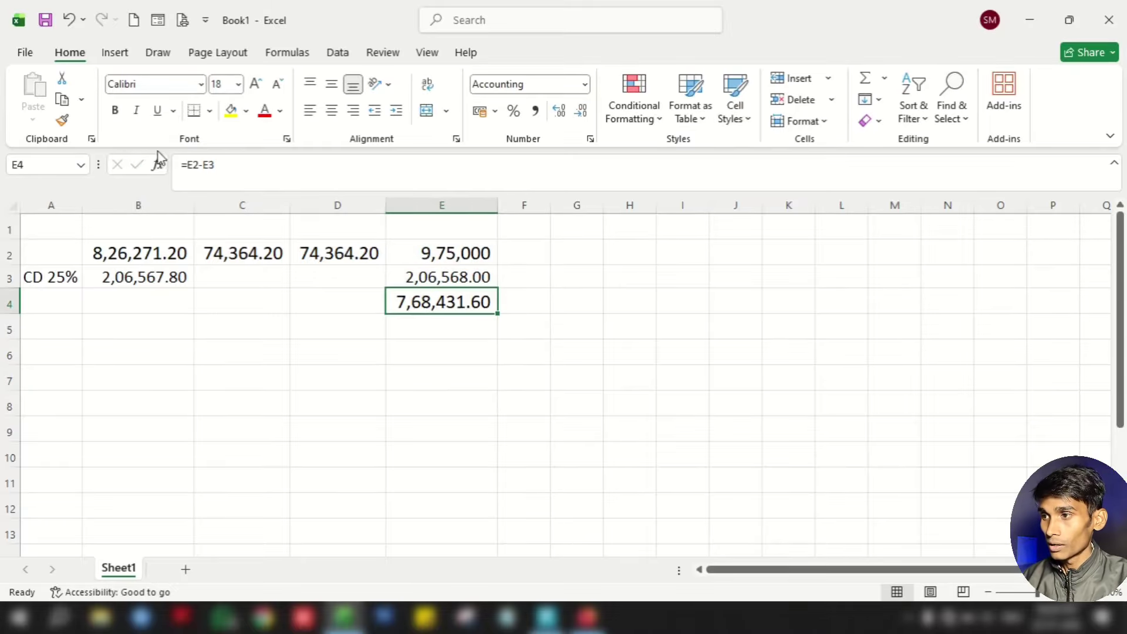
click(230, 112)
click(115, 111)
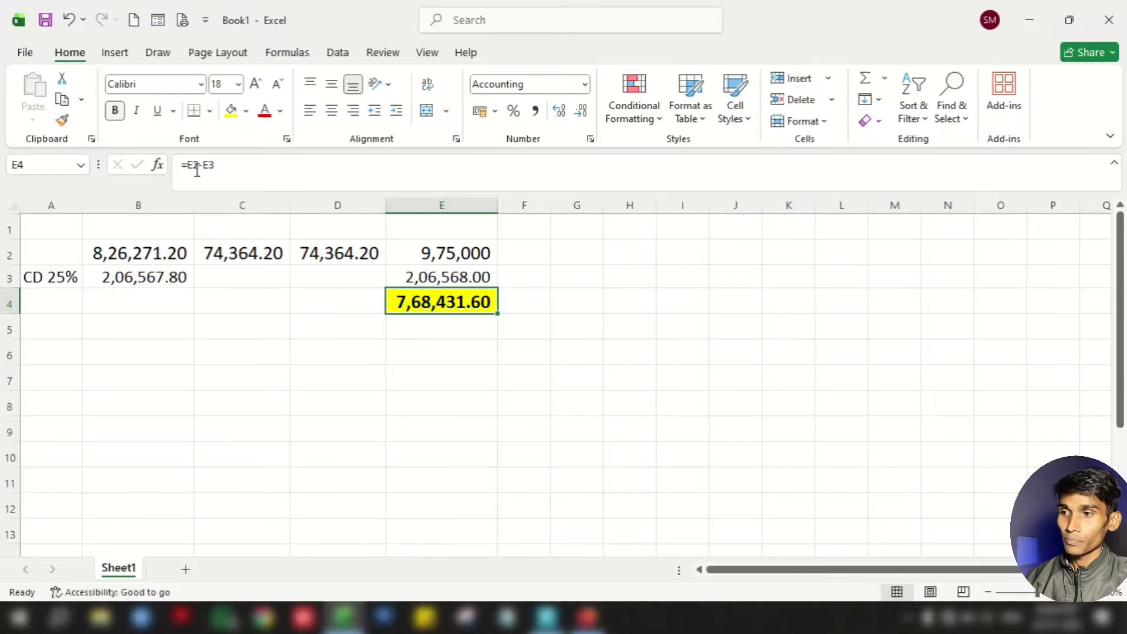
click(459, 278)
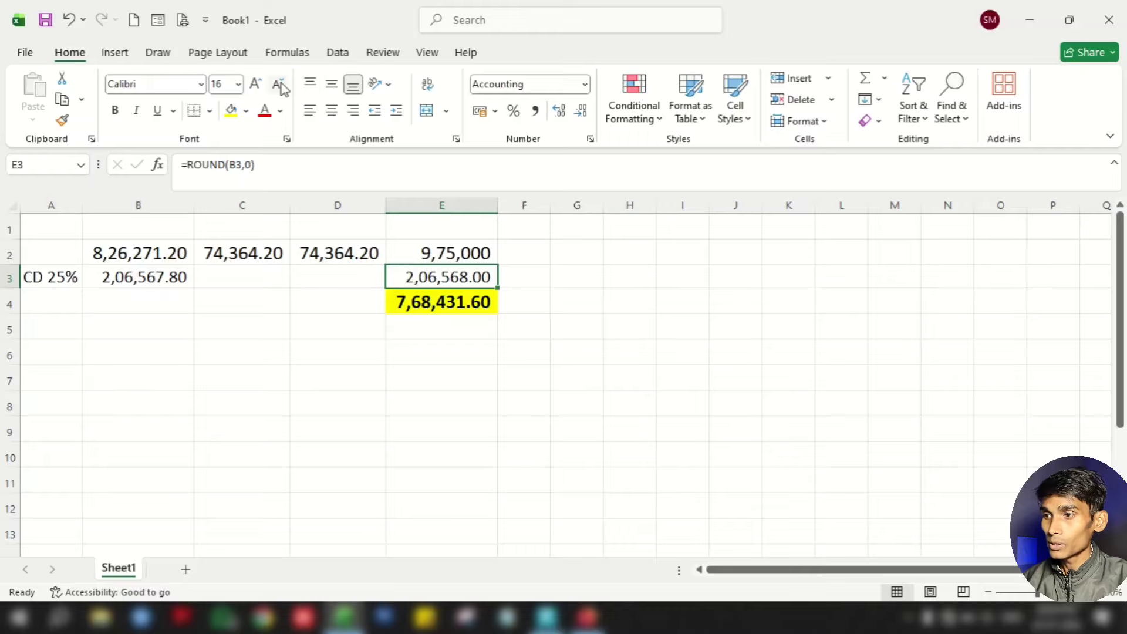
click(255, 83)
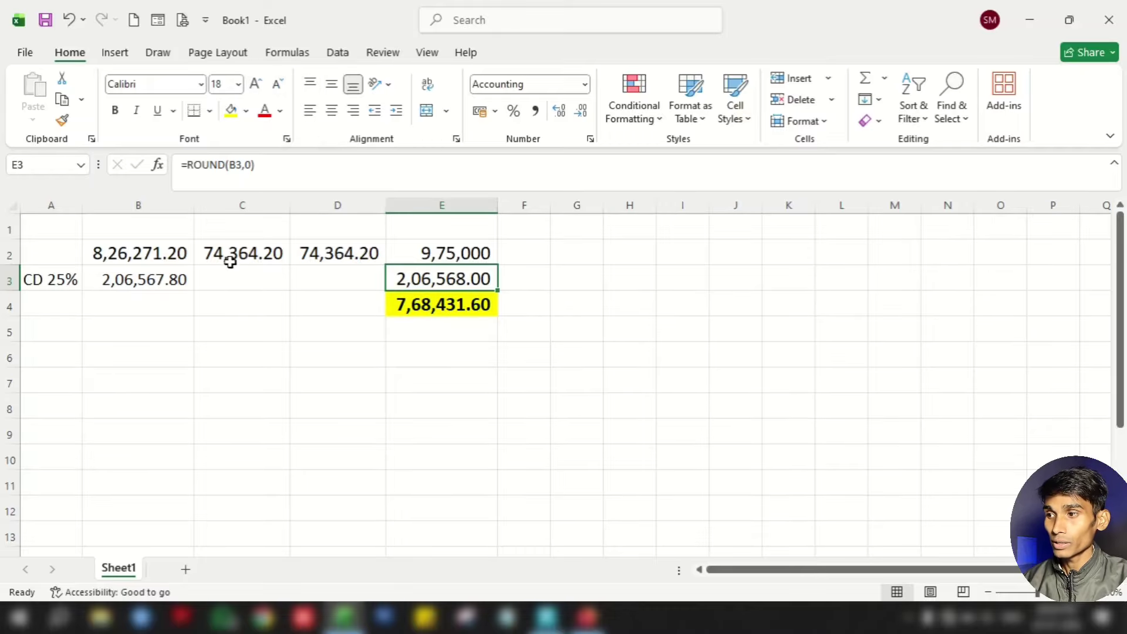
Step: Show the workbook beside the Tally voucher and review the taxable amount, CD and net amount cells, returning the workbook to full size
click(1070, 21)
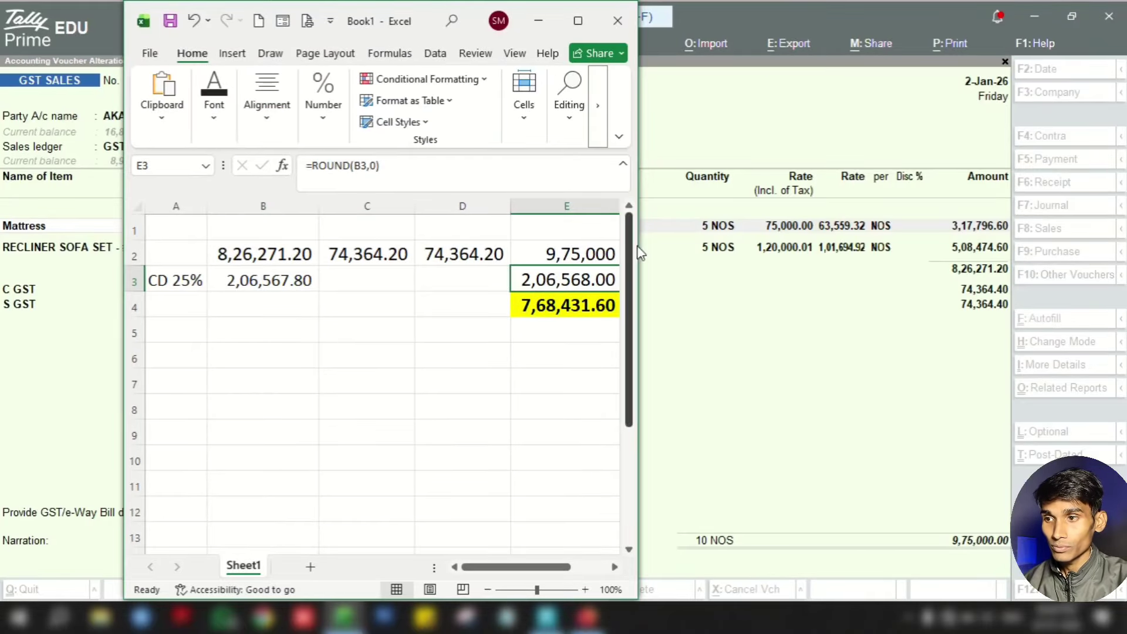
drag(640, 252, 684, 256)
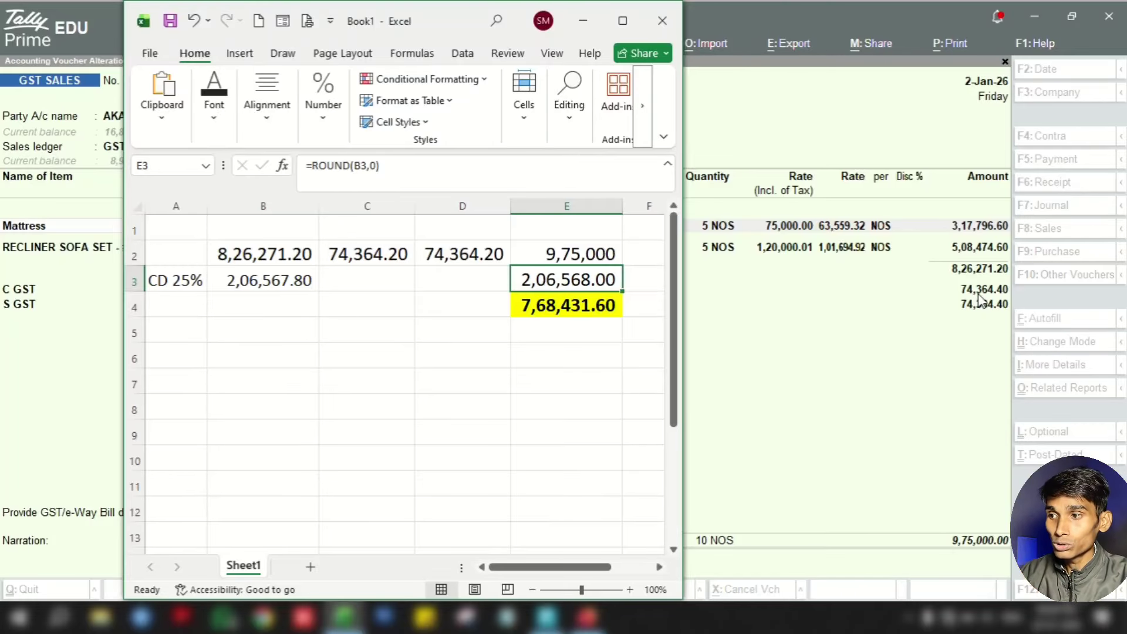
click(272, 255)
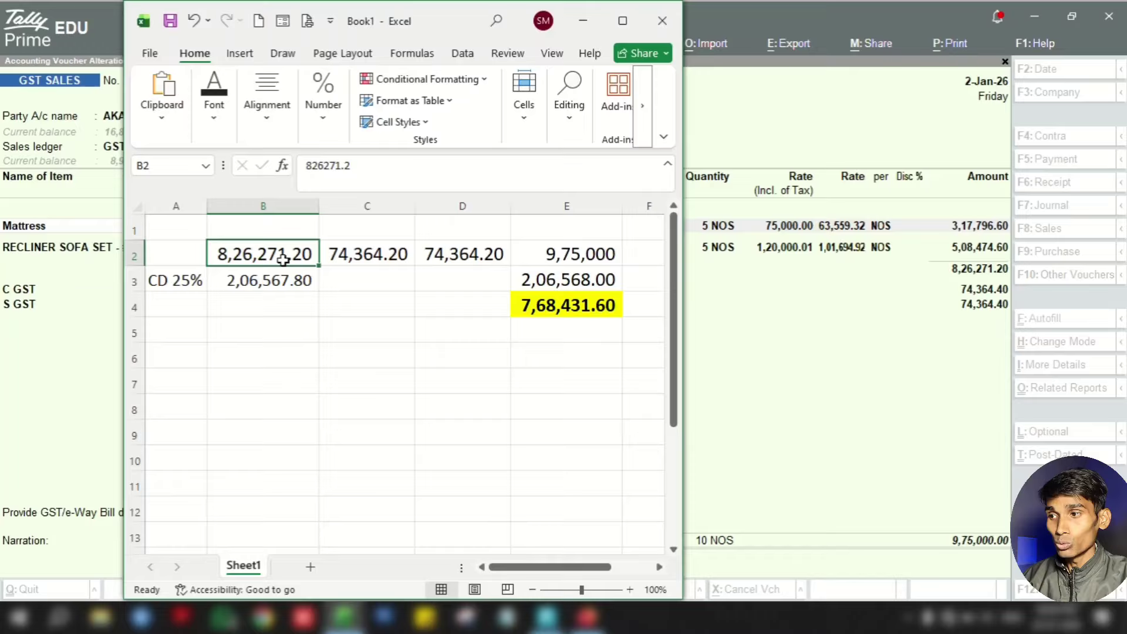
click(276, 288)
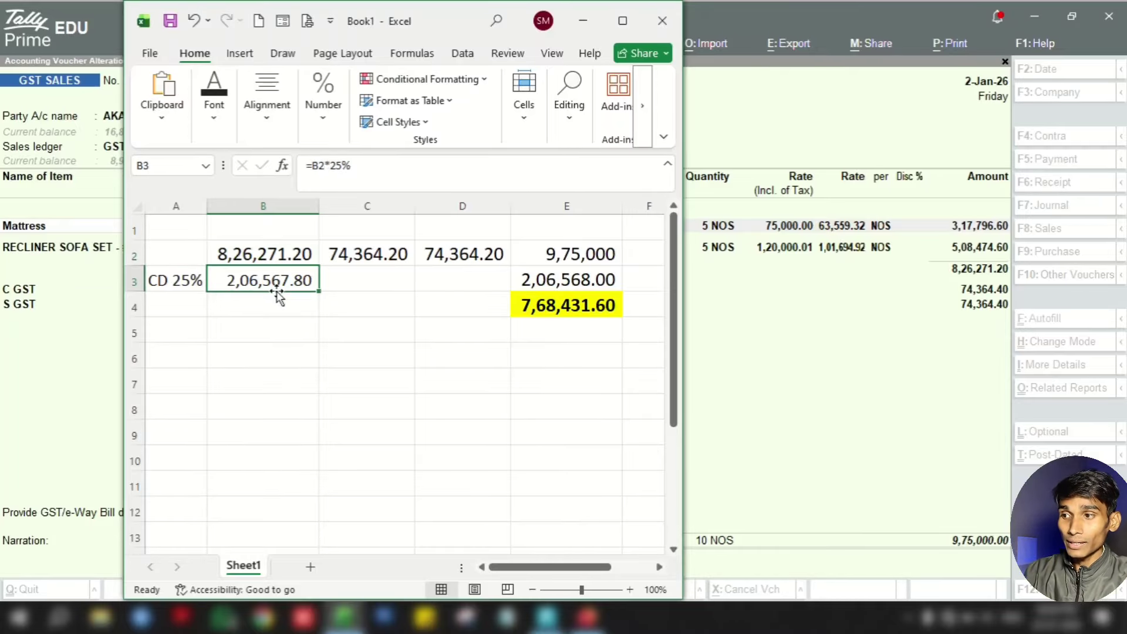
click(561, 282)
click(574, 372)
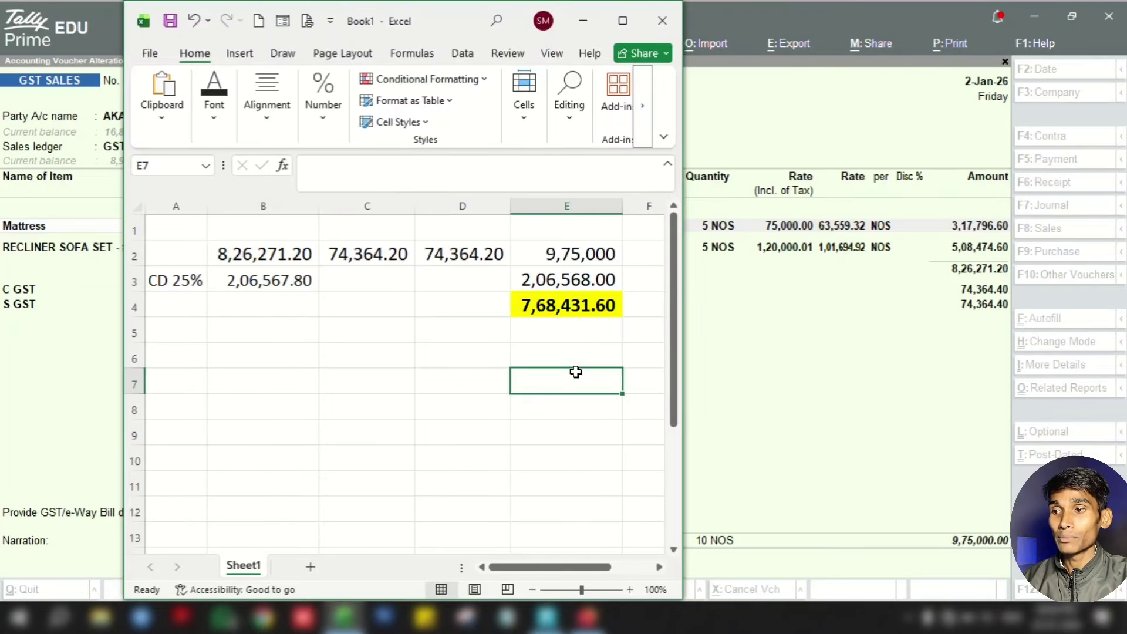
click(571, 310)
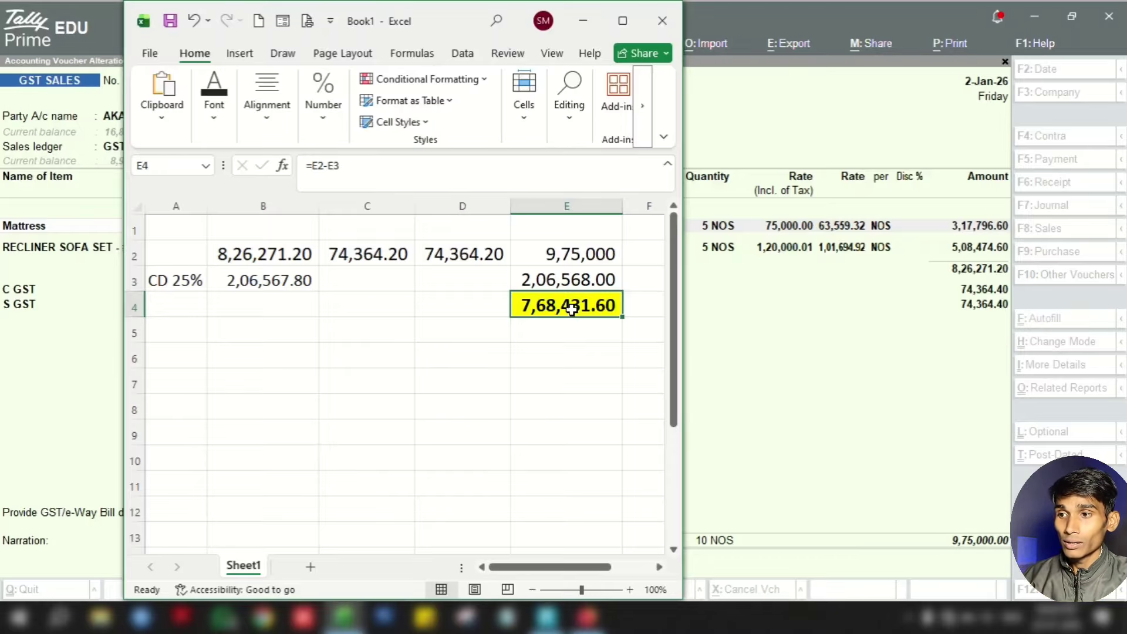
click(566, 279)
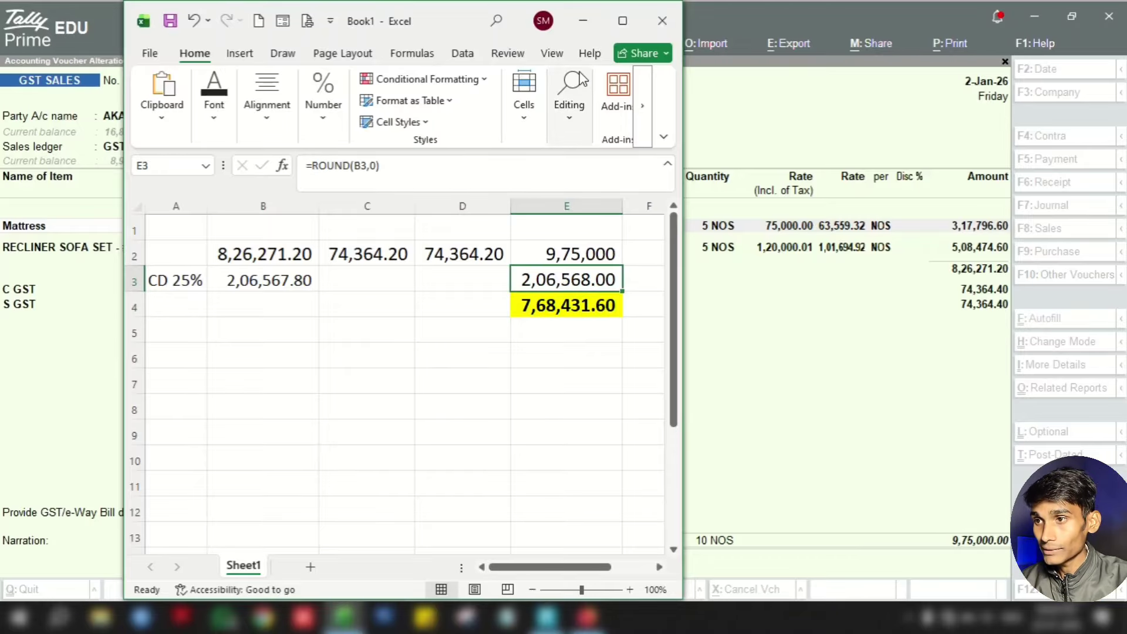
click(622, 20)
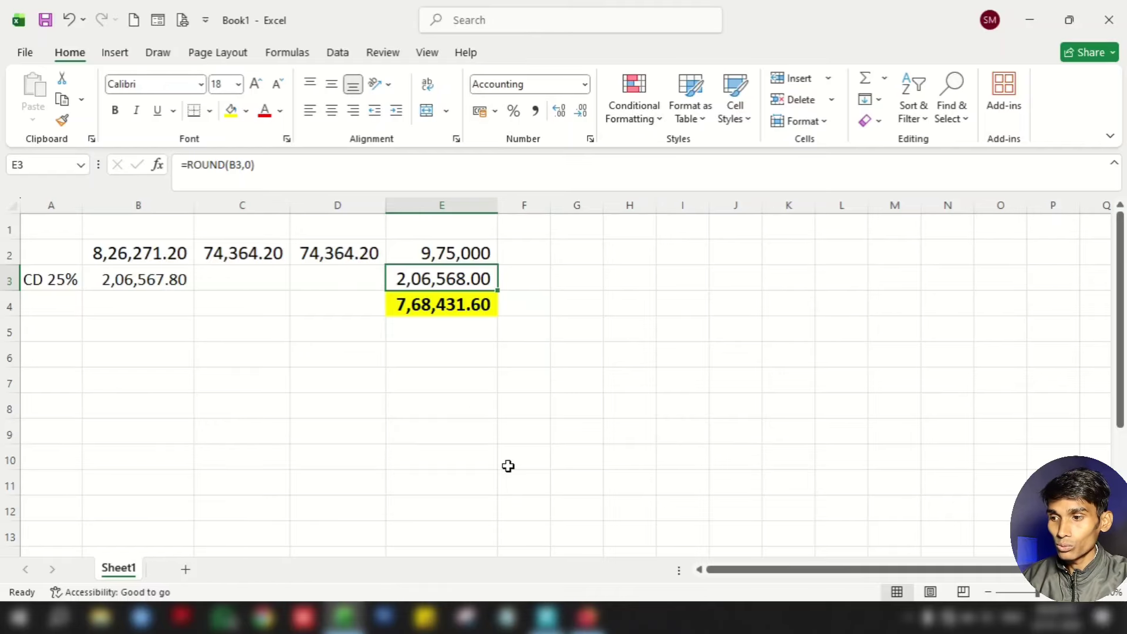
Step: Switch to Tally Prime, quit the GST sales voucher alteration without saving, and open a new Journal voucher
click(550, 622)
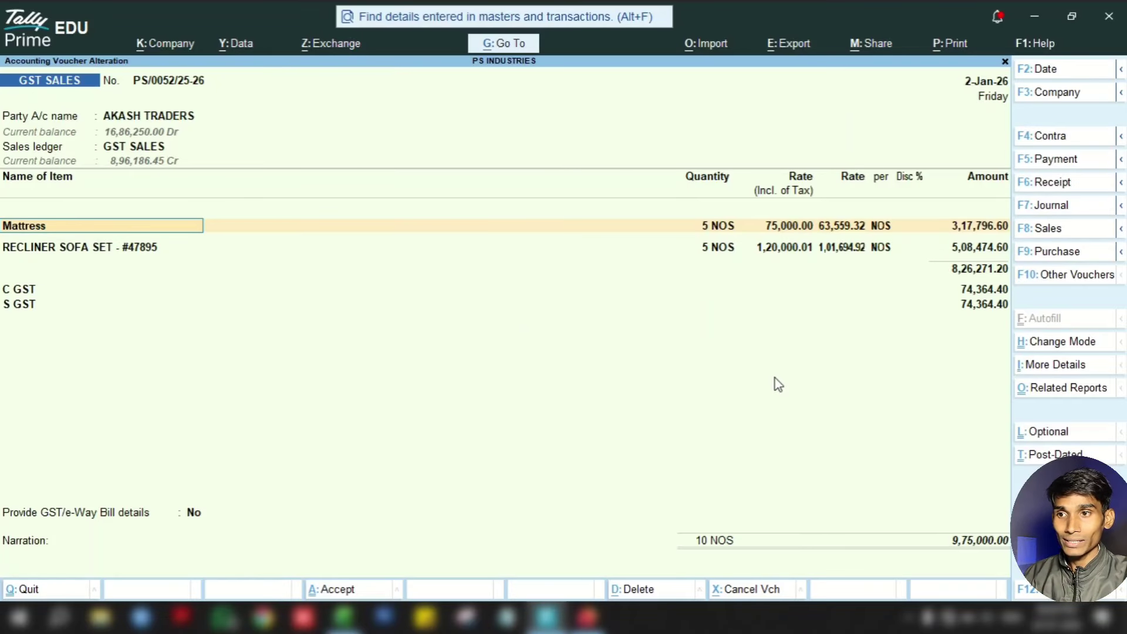
key(BackSpace)
key(Escape)
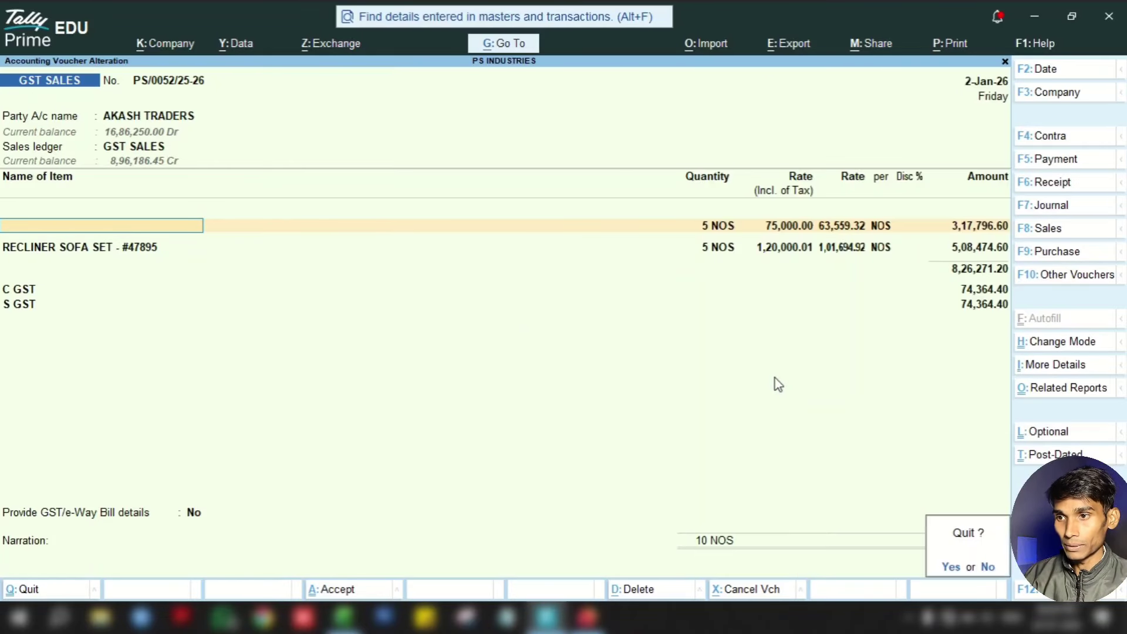
key(y)
key(Escape)
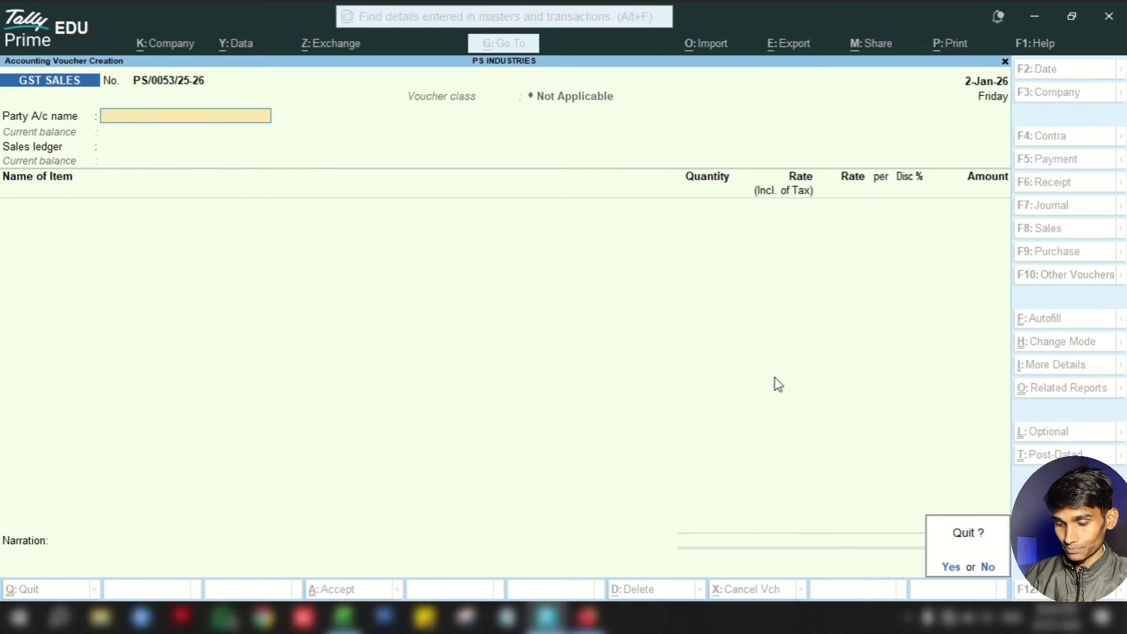
key(n)
key(F7)
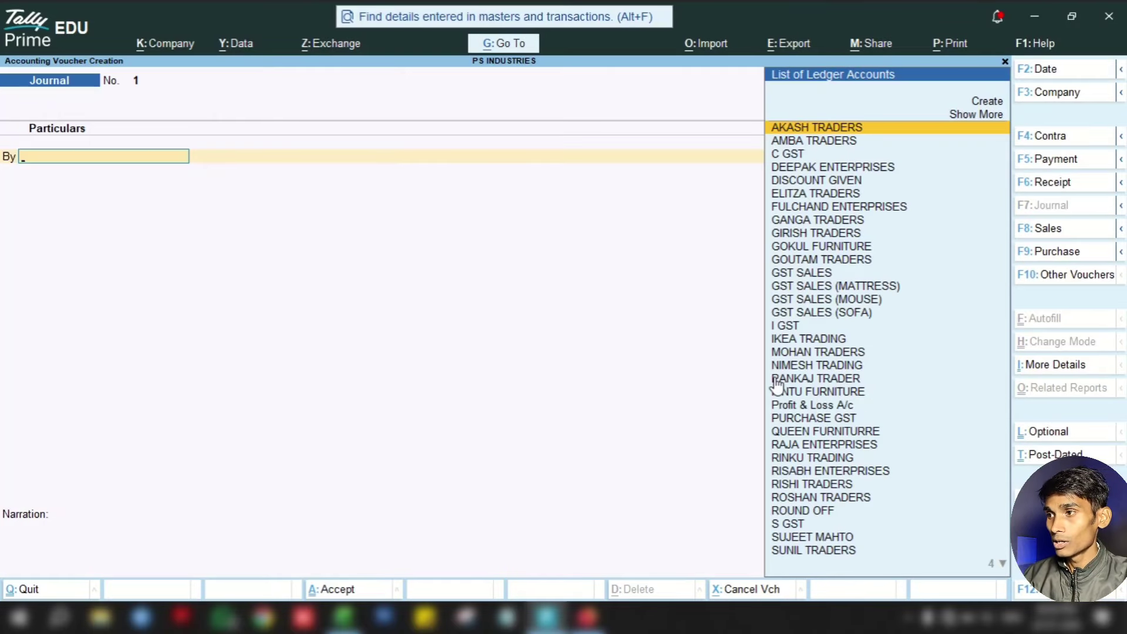
Step: Start a new ledger from the journal's debit line, named RATE AND REBATE DIFF, under the Indirect Expenses group
text(RA)
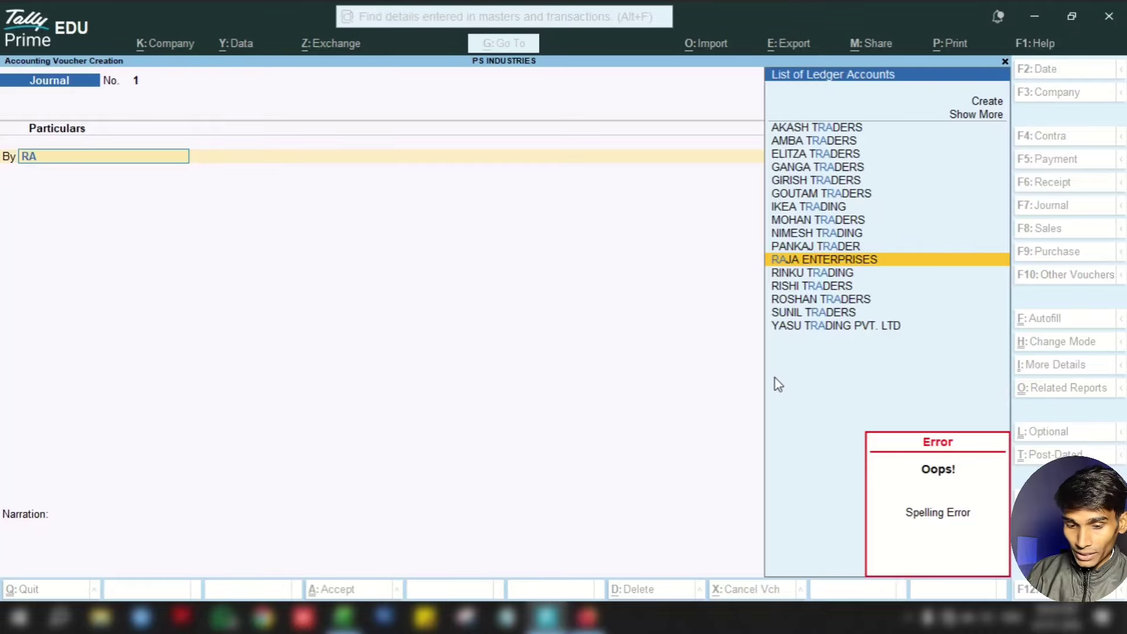
key(alt+c)
text(RATE)
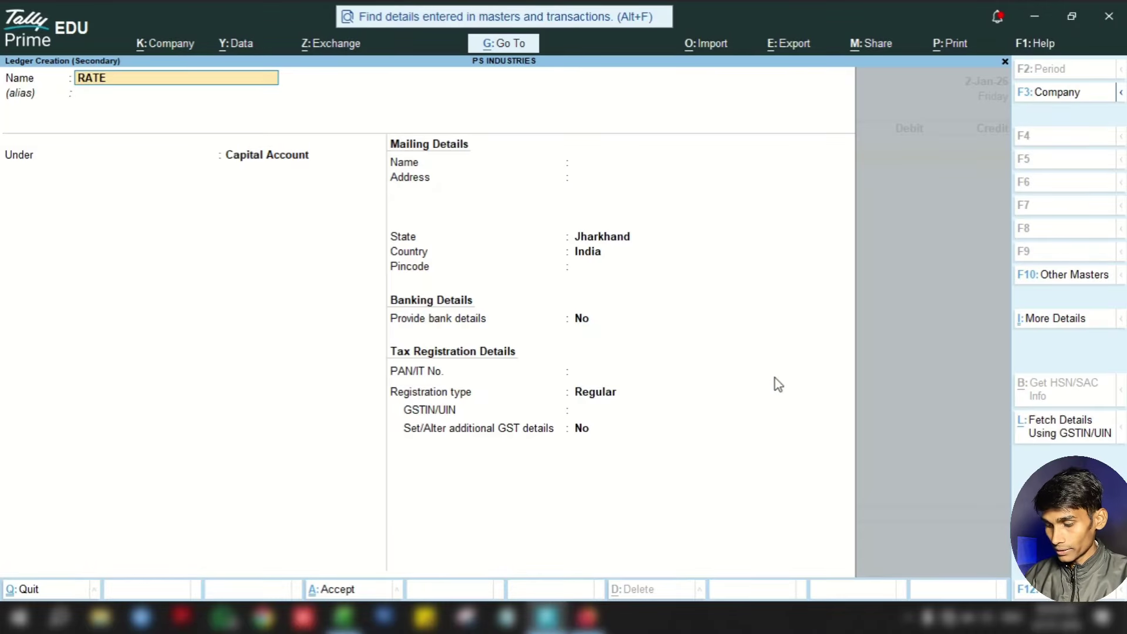
text( AND)
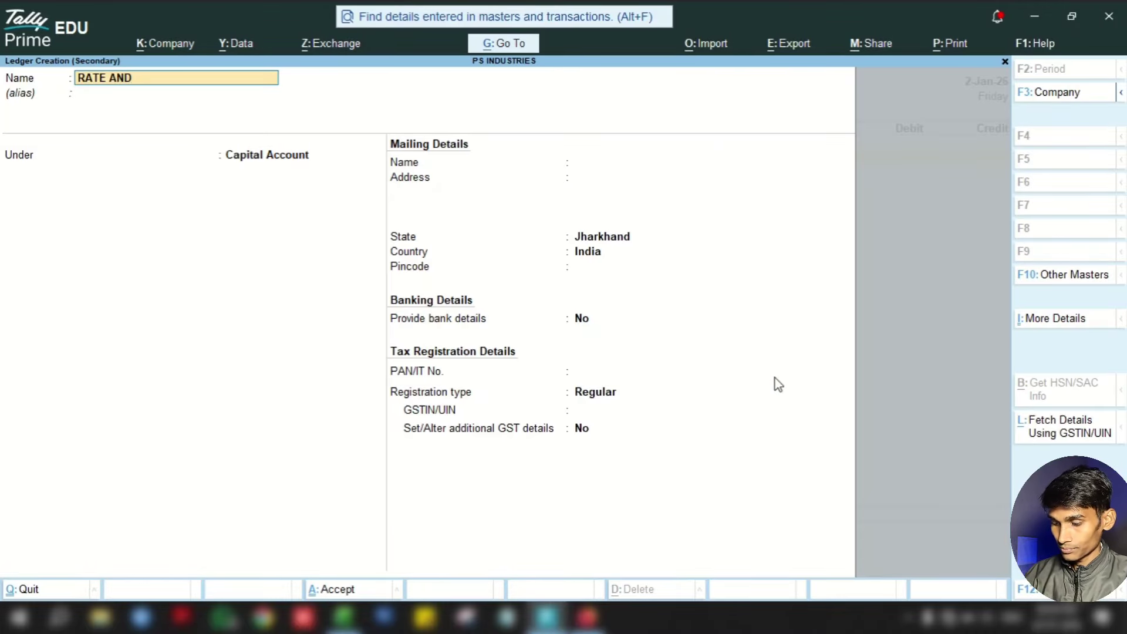
text( REBATE DI)
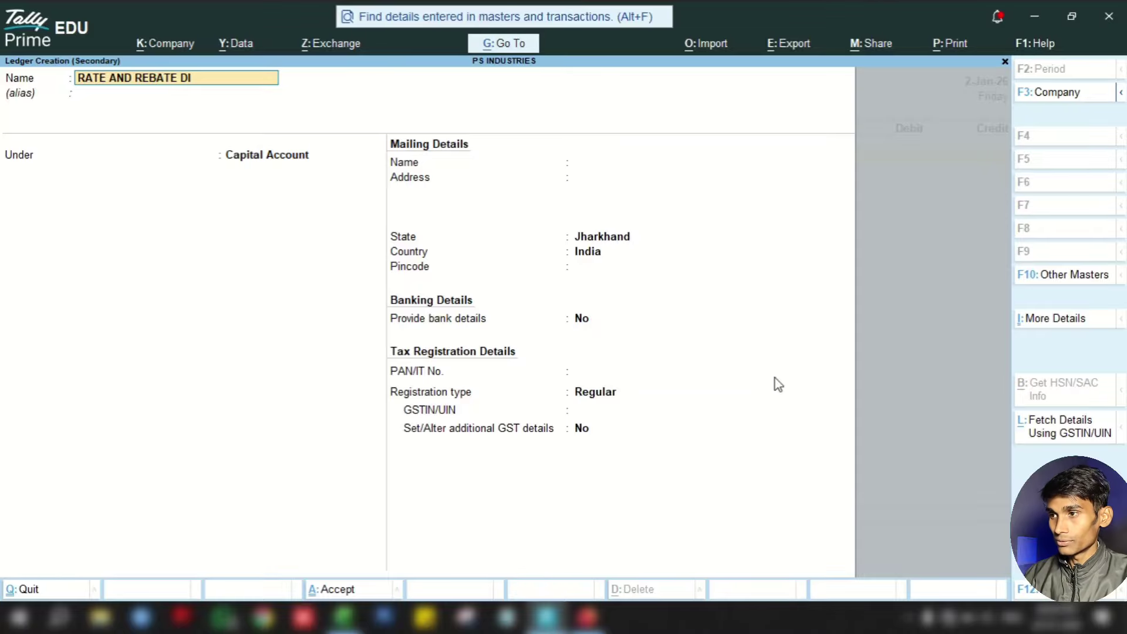
text(RR)
key(BackSpace)
key(BackSpace)
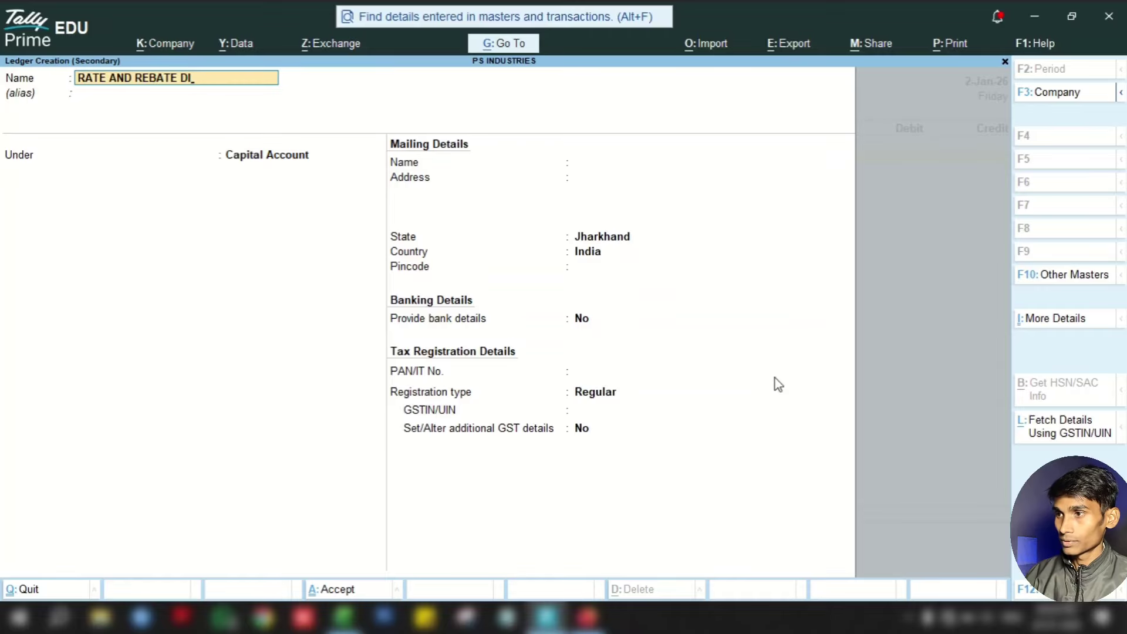
key(Return)
text(INDI)
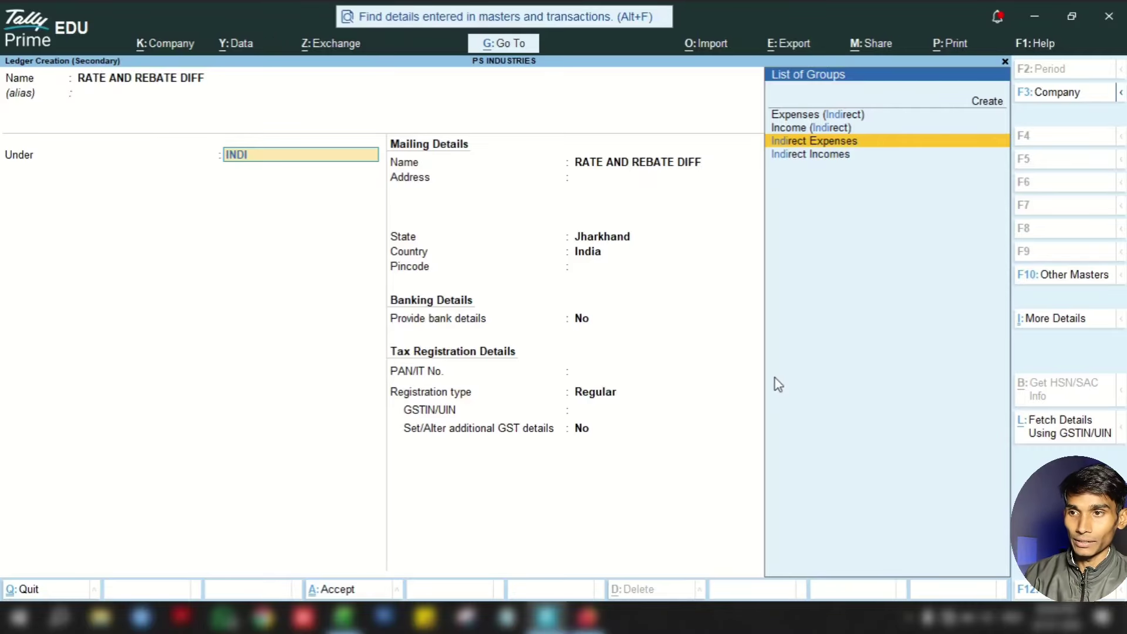
key(Return)
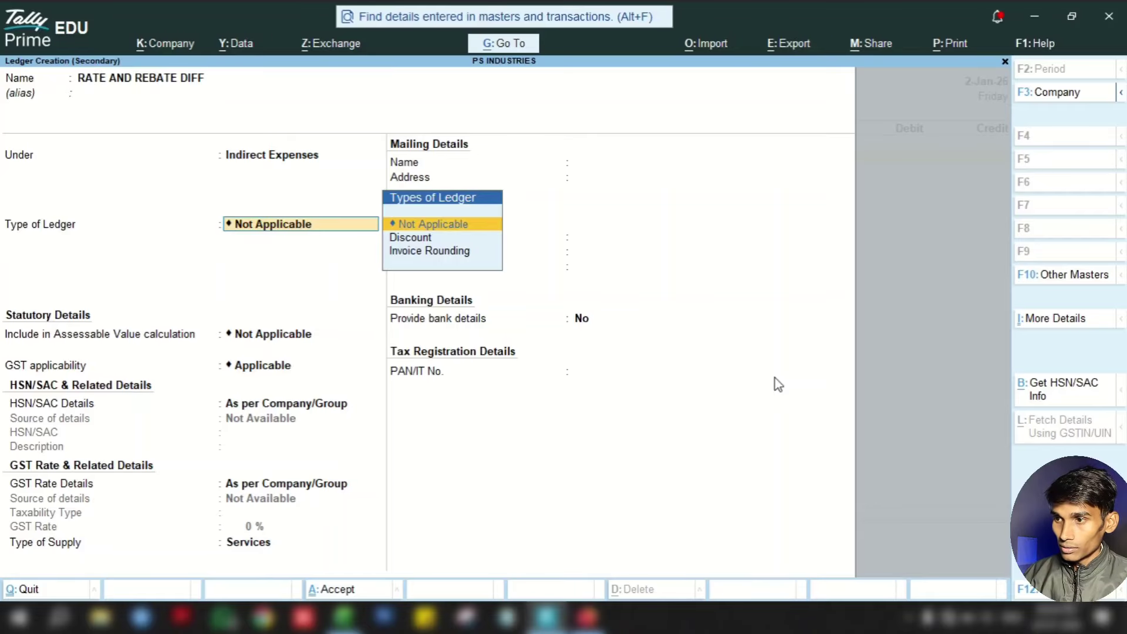
Step: Leave the ledger type as Not Applicable, set GST applicability to Not Applicable, and save the new ledger
key(Return)
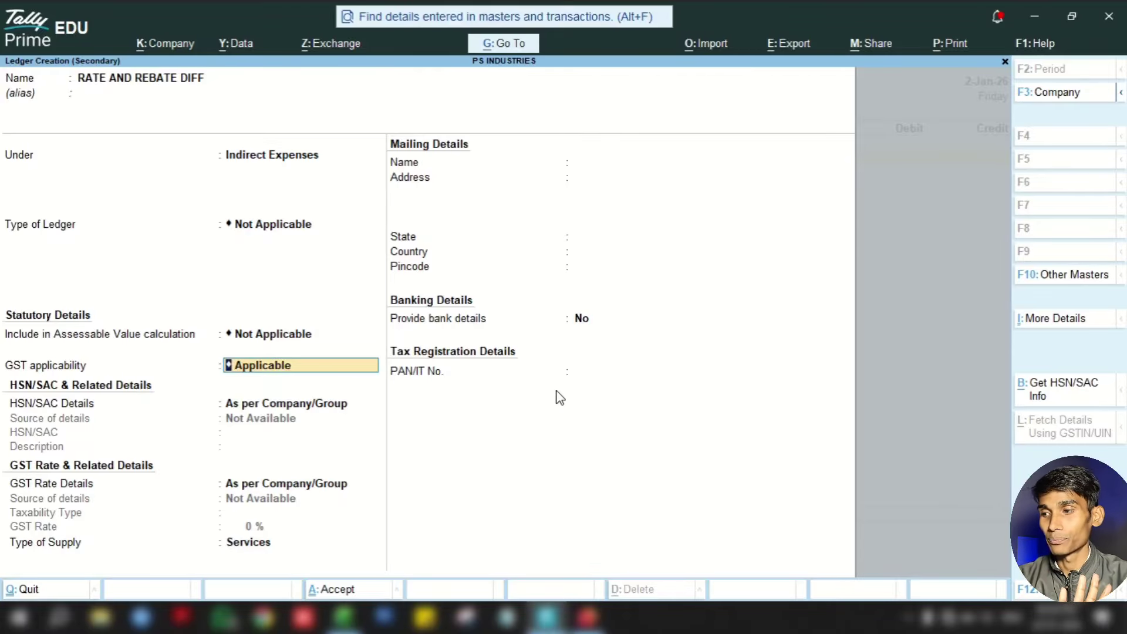
key(BackSpace)
key(BackSpace)
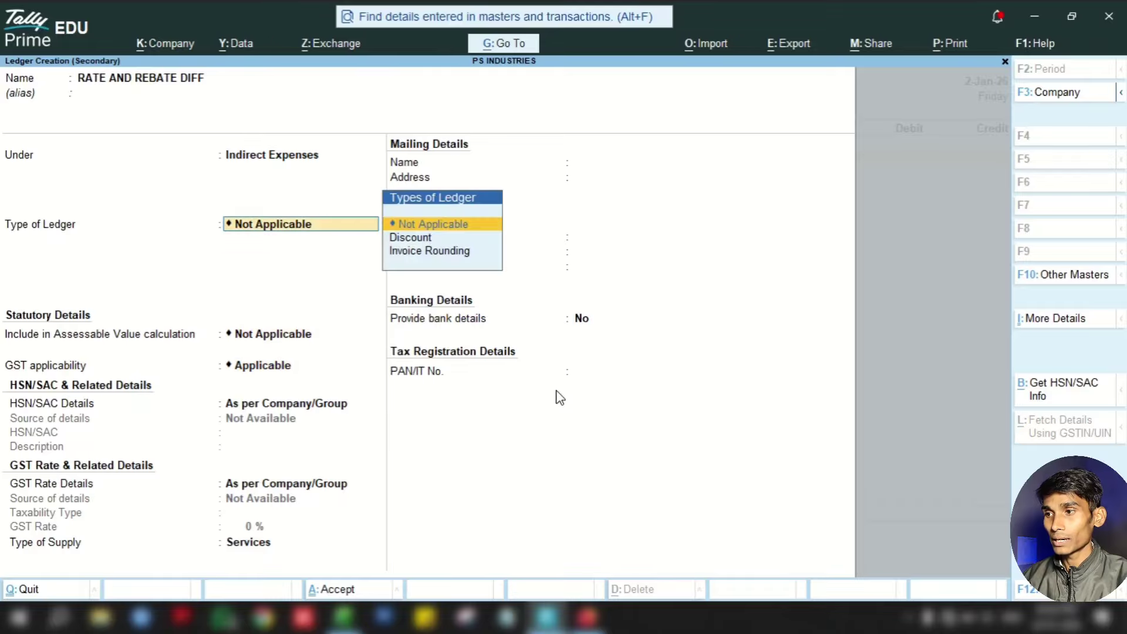
key(Return)
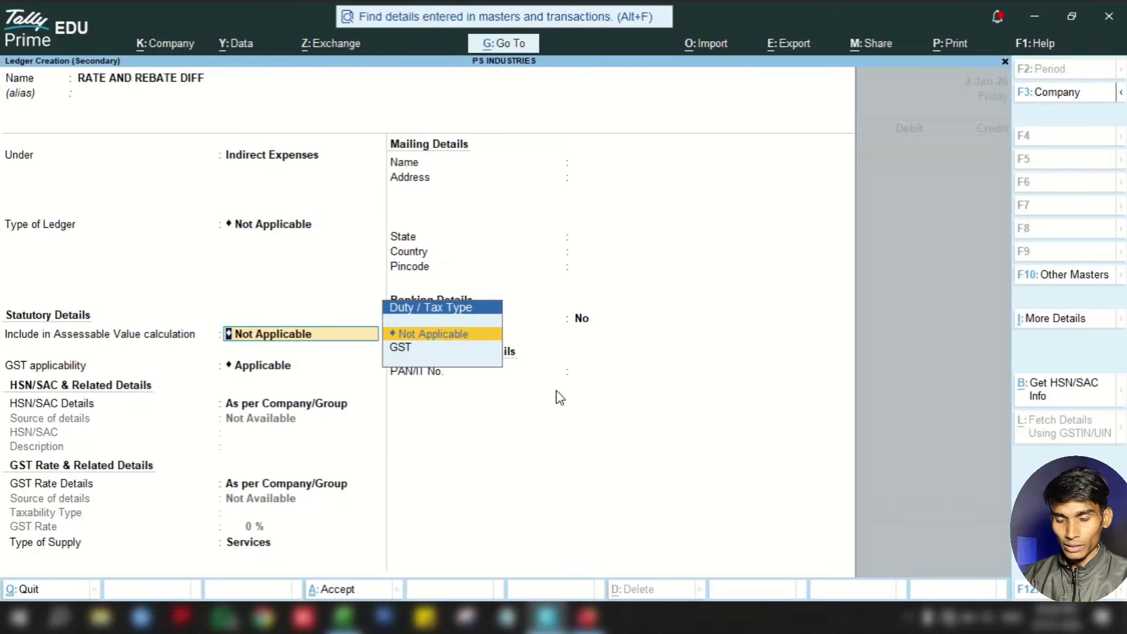
key(Return)
key(Down)
key(Return)
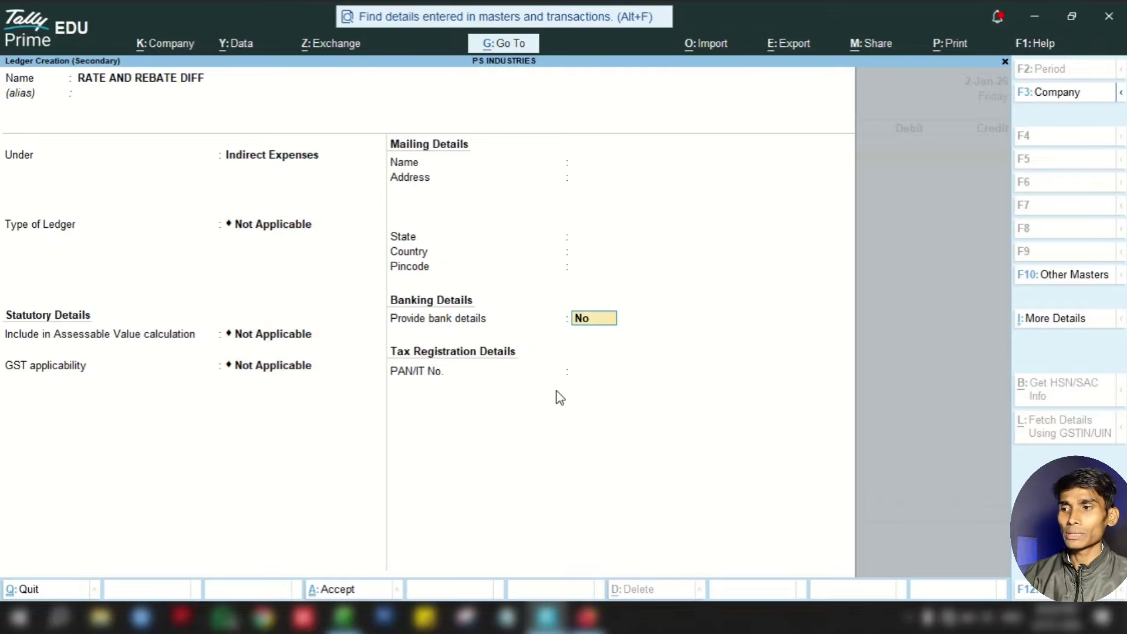
key(ctrl+a)
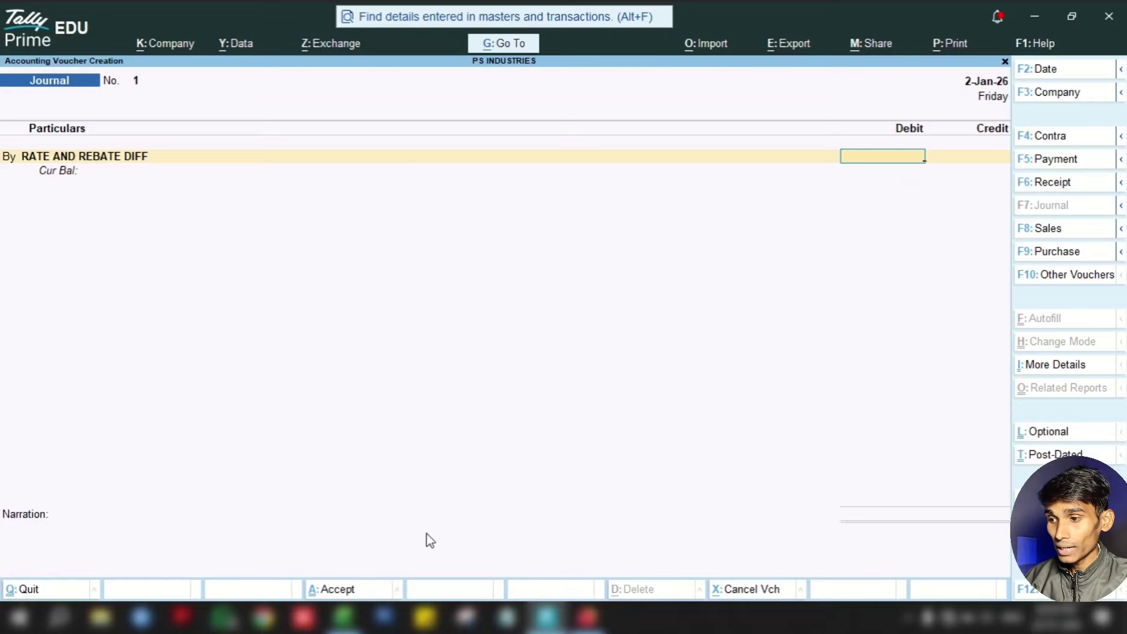
Step: Check the rounded CD amount in the Excel workbook and enter 206568 as the debit for RATE AND REBATE DIFF in the Tally journal
click(343, 616)
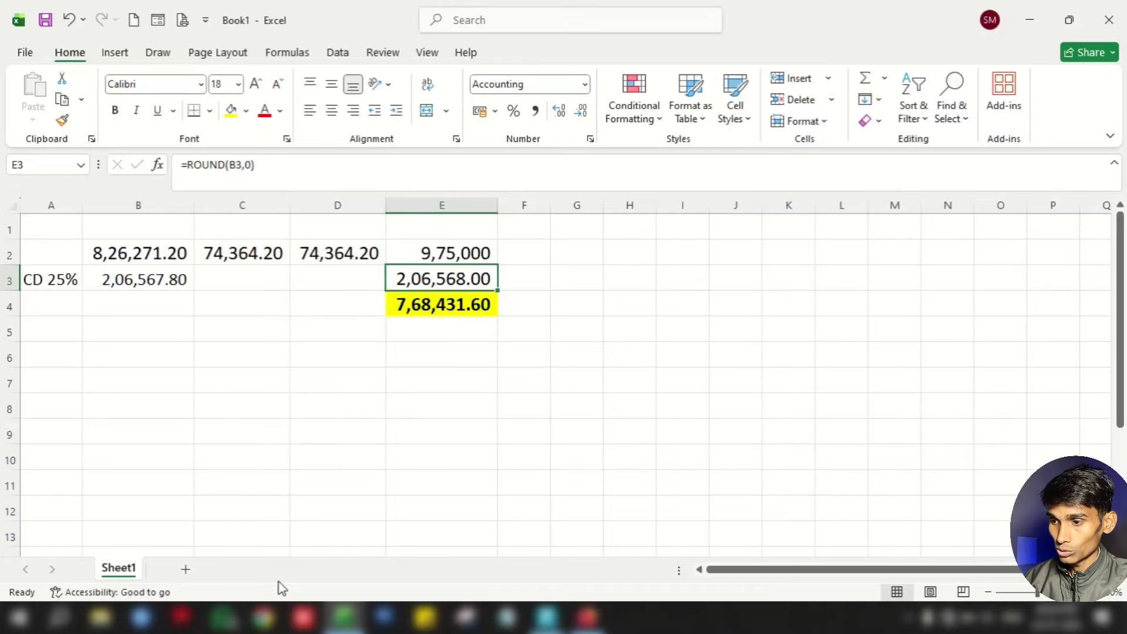
click(545, 616)
text(2)
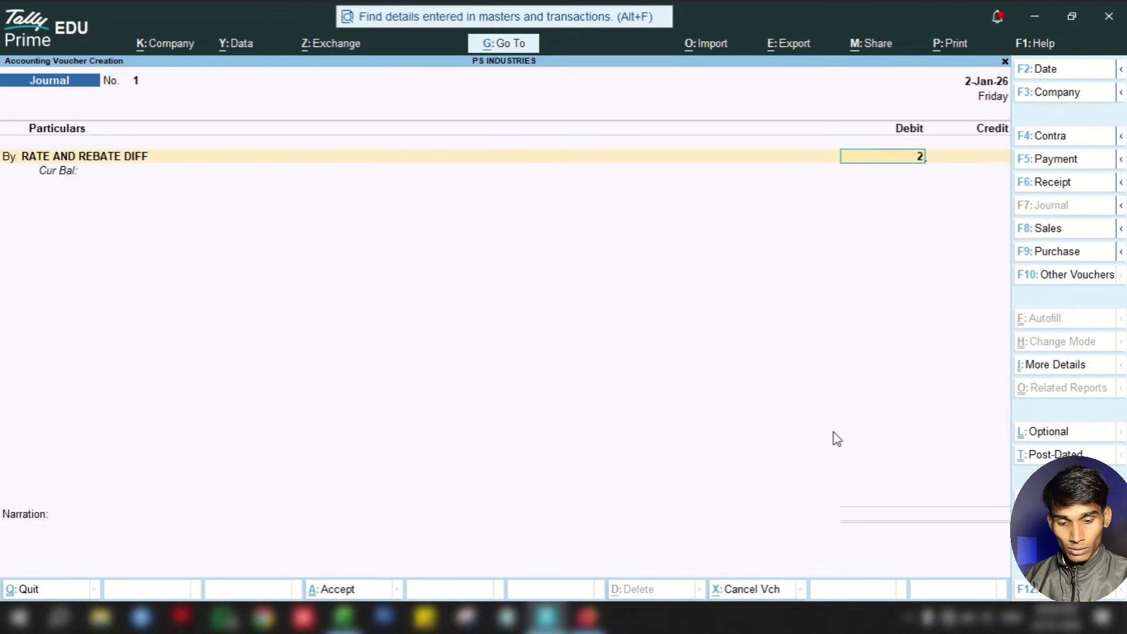
text(06)
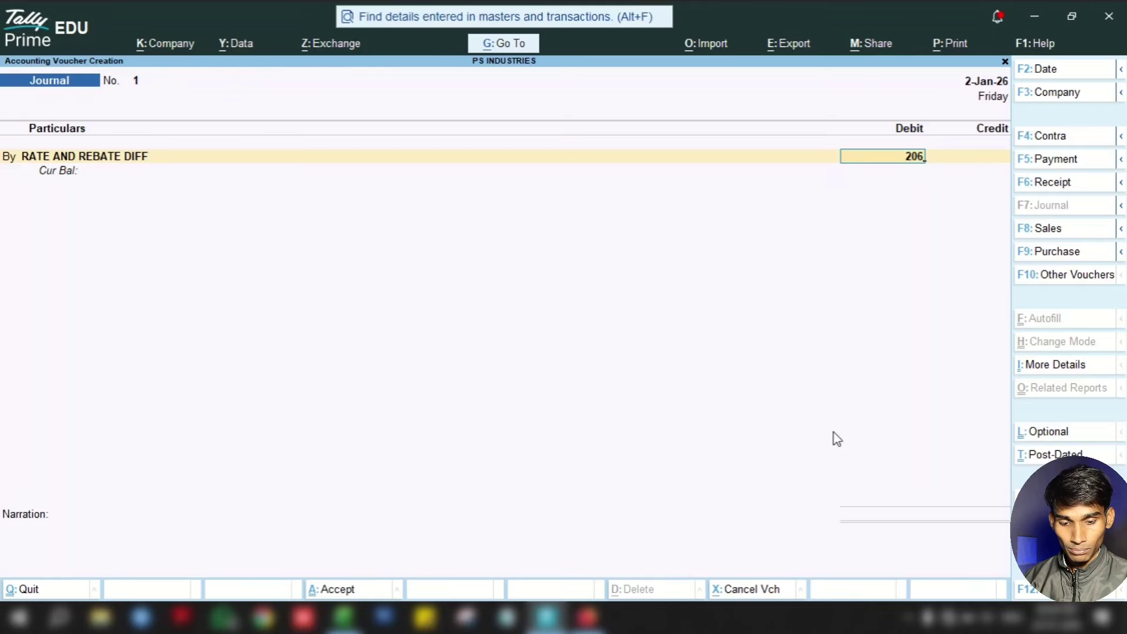
text(568)
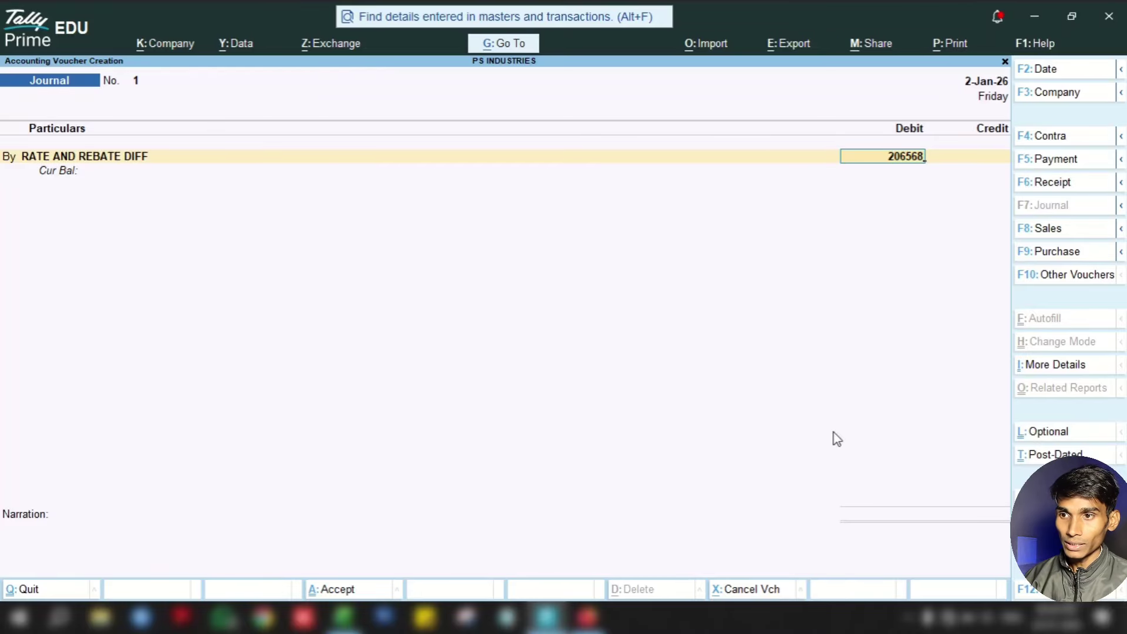
key(Return)
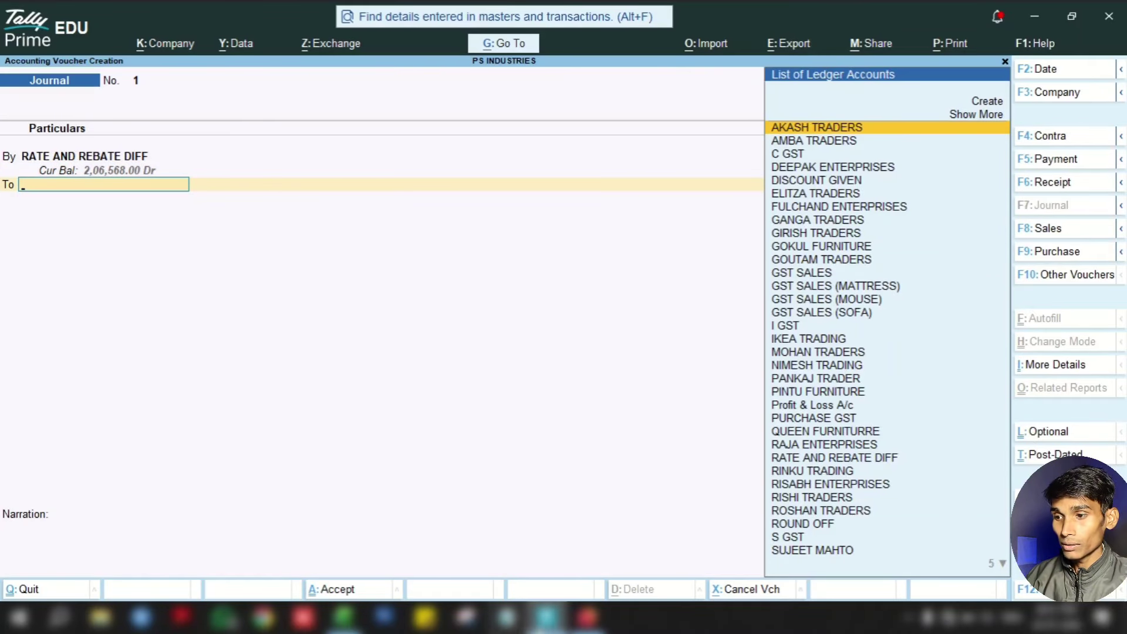
Step: Choose AKASH TRADERS as the credit ledger of the journal voucher
click(548, 626)
click(551, 627)
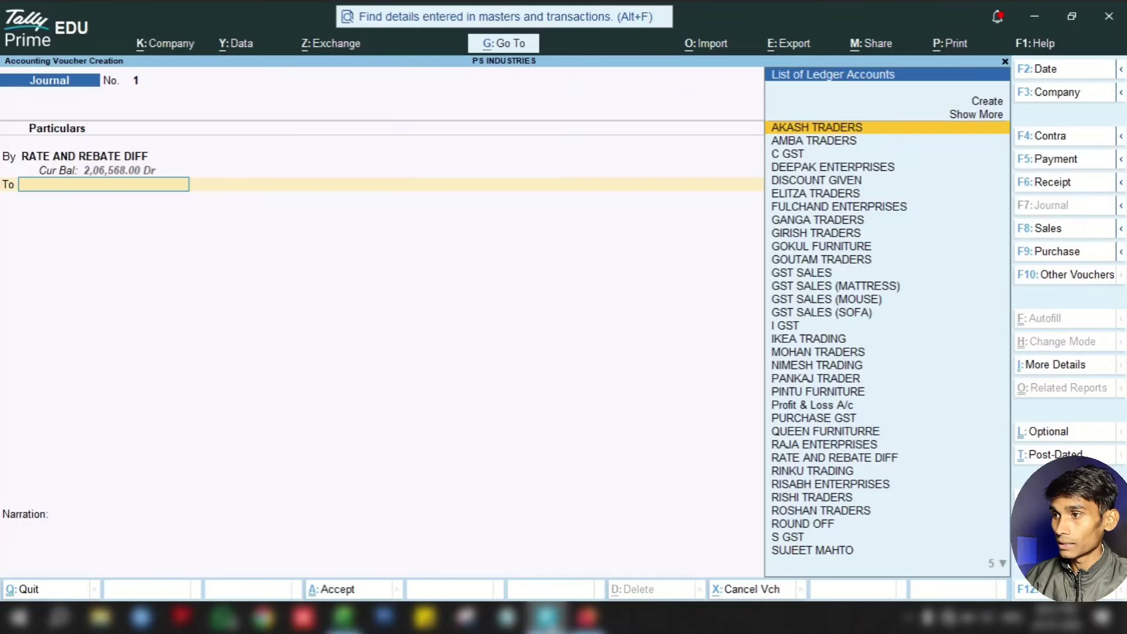
text(AK)
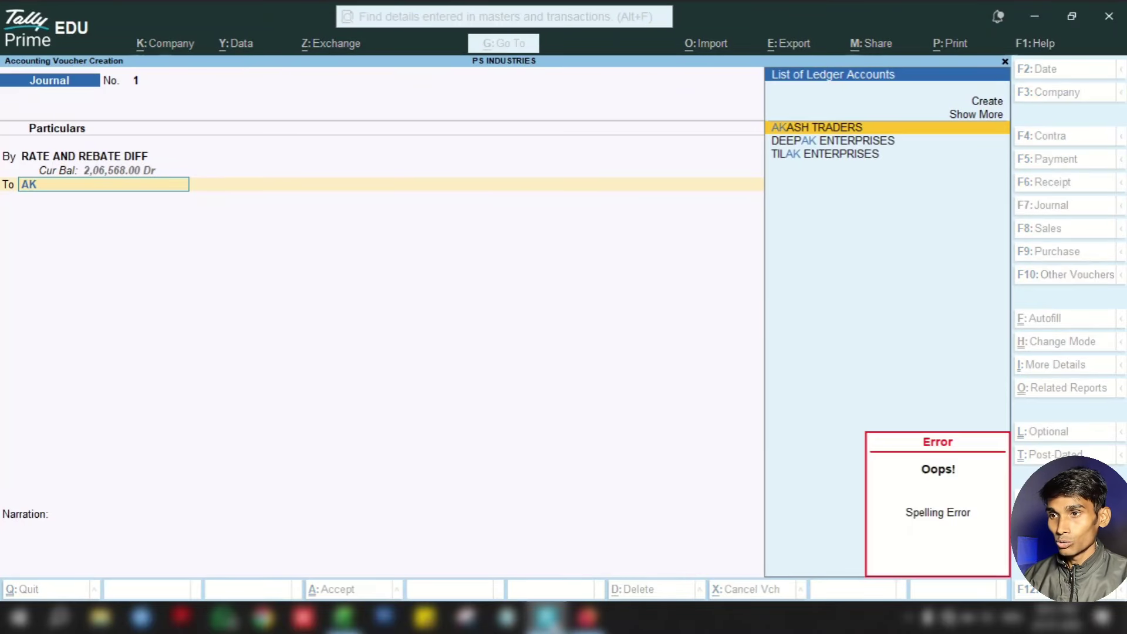
key(Return)
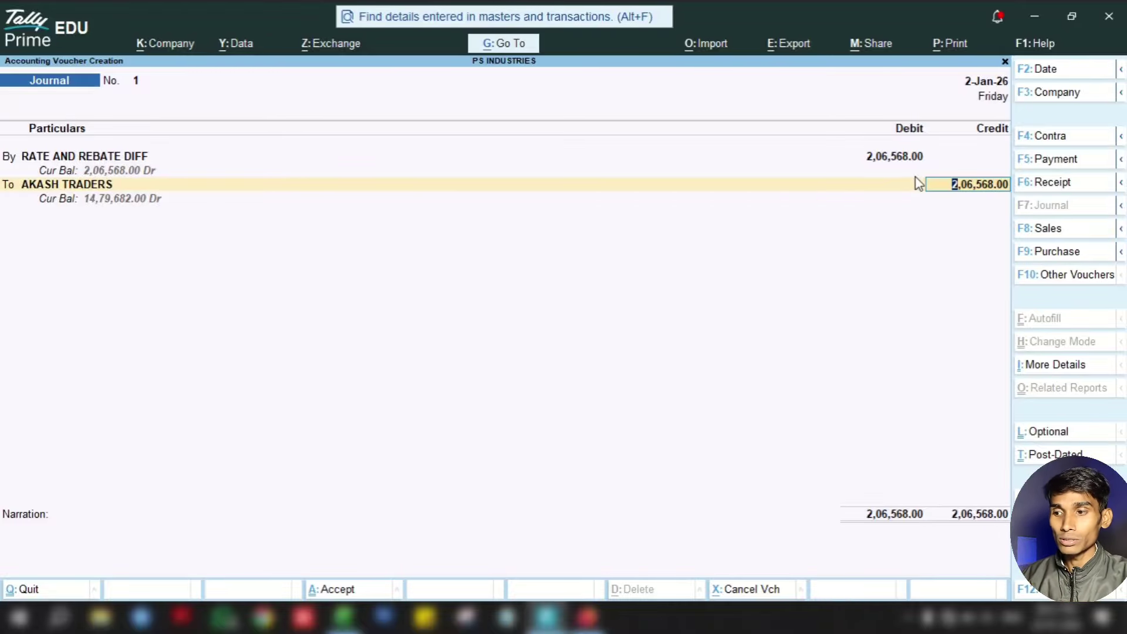
Step: Switch to the Excel workbook, examine the net amount in E4, and return to Tally Prime
click(344, 617)
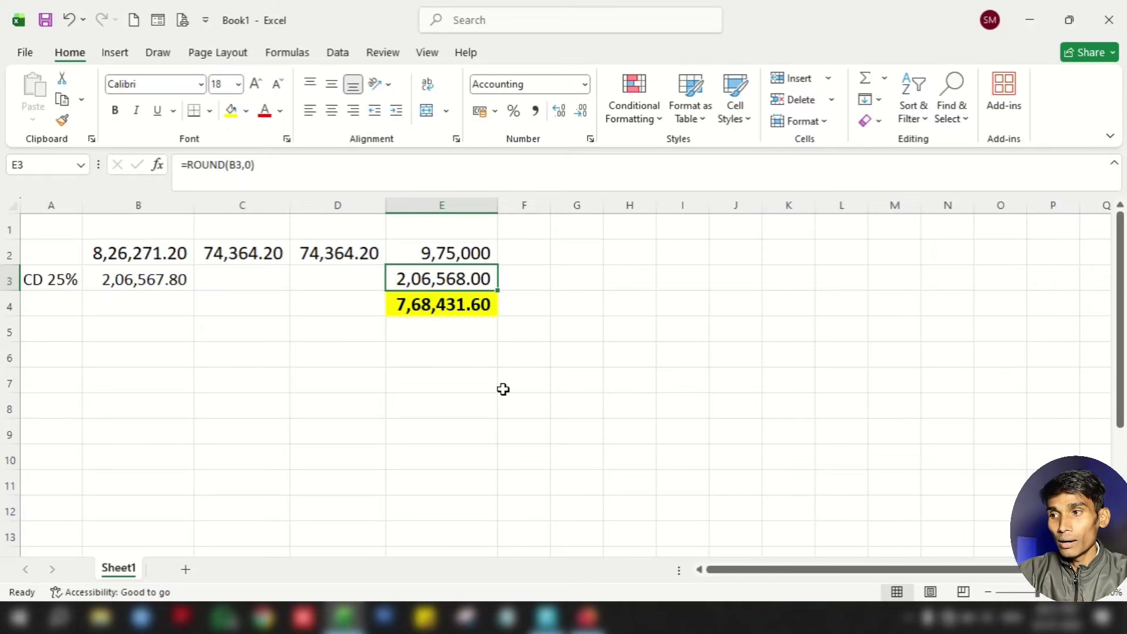
click(455, 403)
click(445, 305)
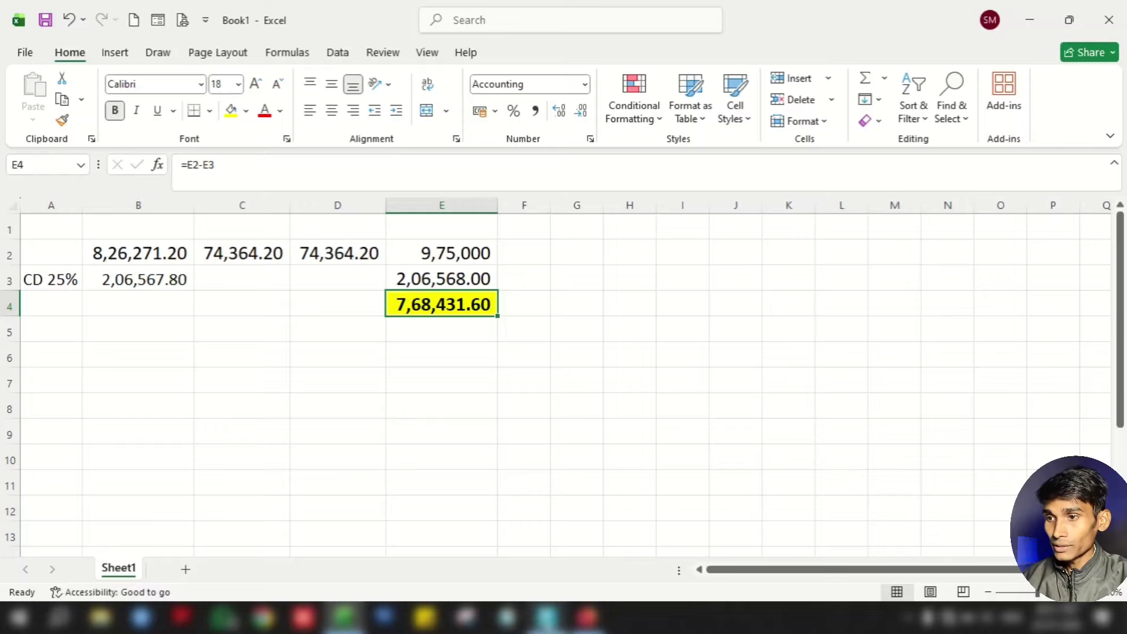
click(547, 617)
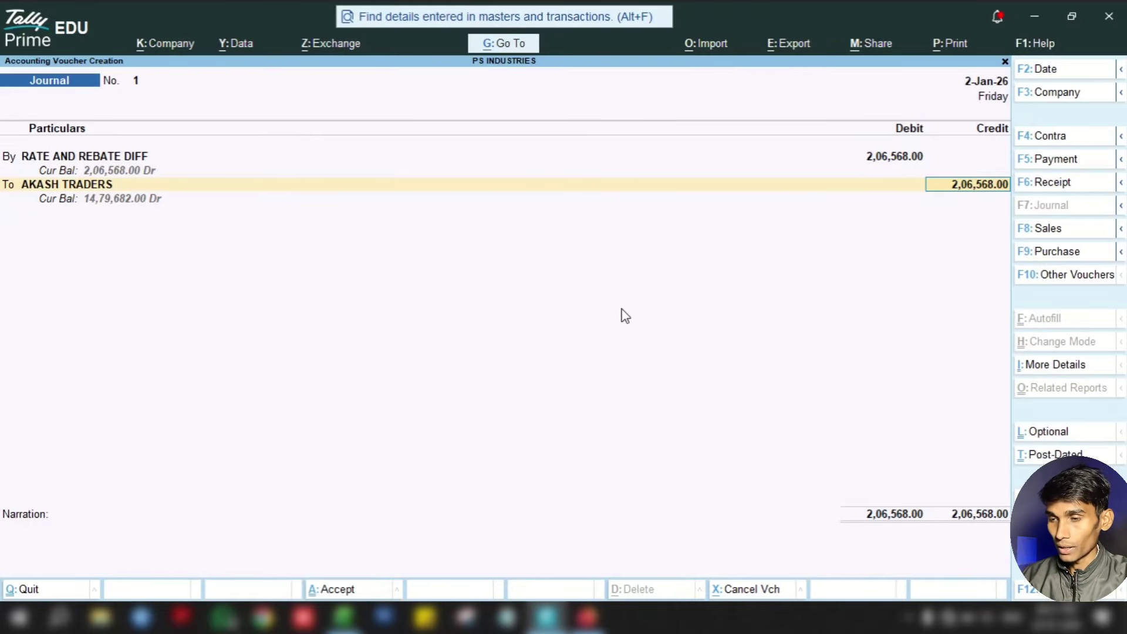
Step: Quit the journal voucher without saving and open the AKASH TRADERS GST sales voucher PS/0052/25-26 from the Day Book
key(Escape)
key(Escape)
key(y)
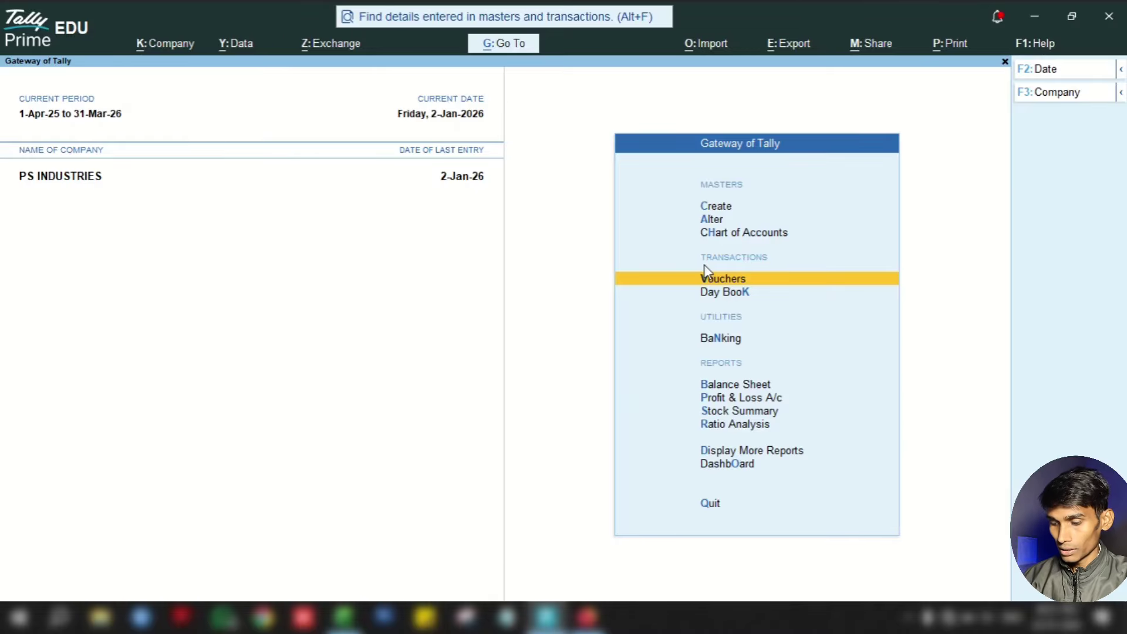
key(k)
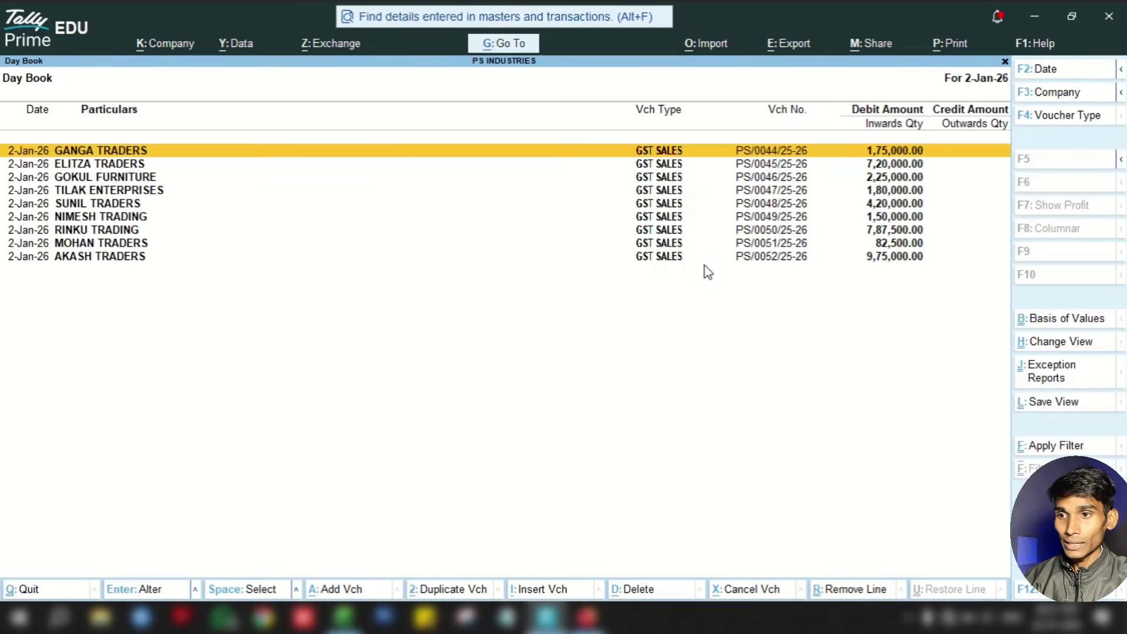
click(888, 260)
click(888, 262)
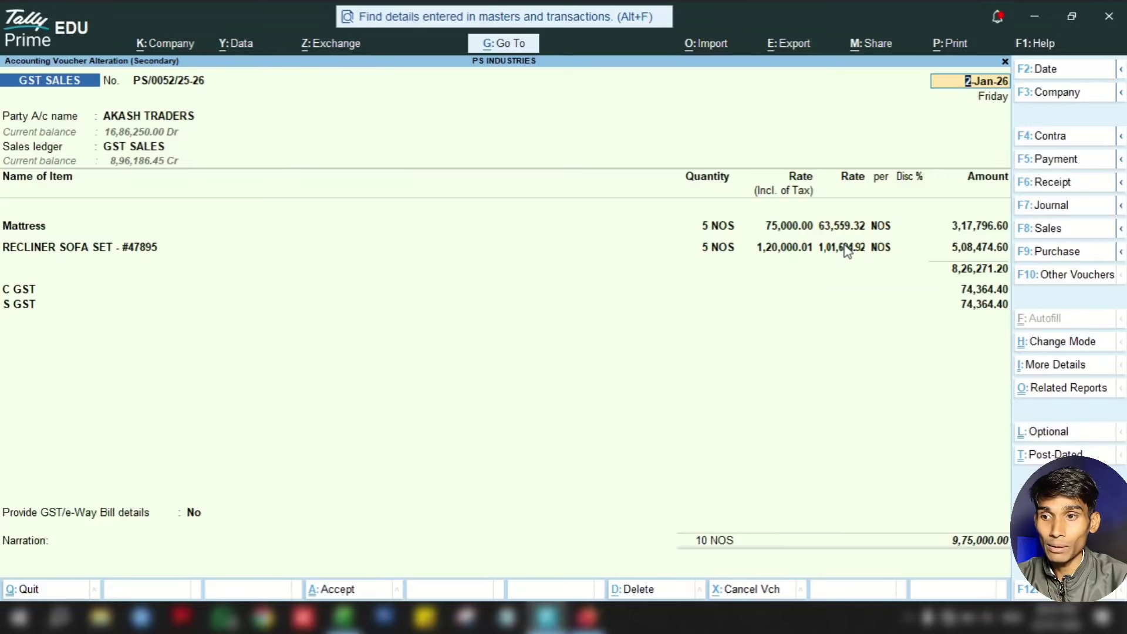
Step: Apply a 25% discount to the Mattress line of the sales voucher
click(29, 230)
key(Return)
key(Return)
key(Return)
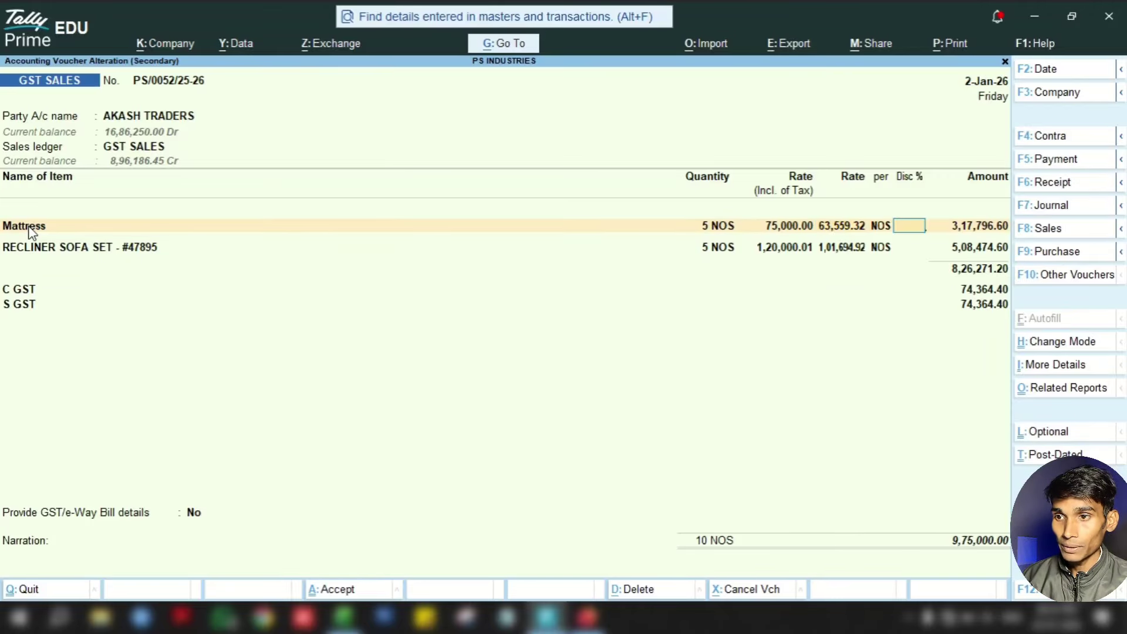
key(Return)
key(Return)
key(Return)
key(Return)
key(Return)
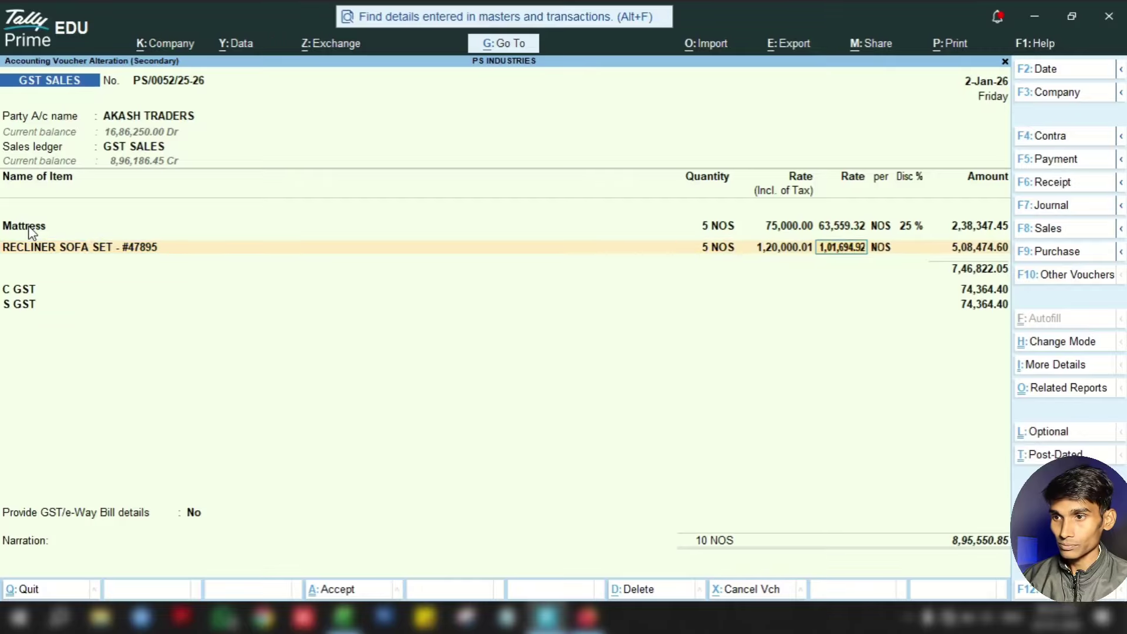
Step: Apply a 25% discount to the RECLINER SOFA SET line and recalculate the C GST and S GST amounts
text(25)
key(Return)
key(Return)
key(Return)
key(Return)
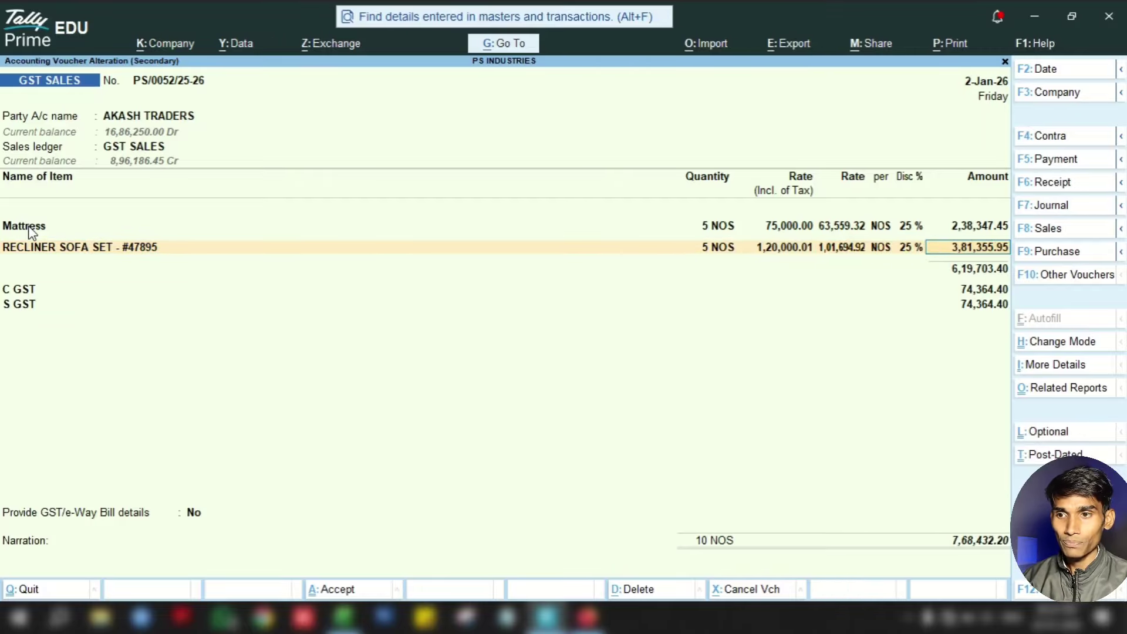
key(Return)
key(Return)
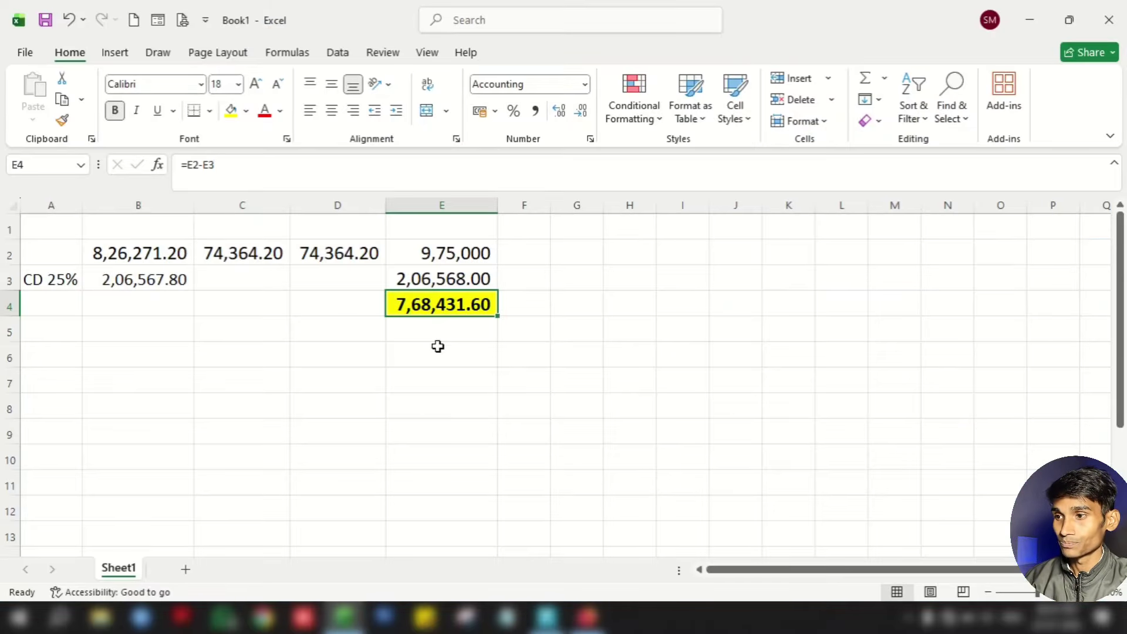
Step: Show the Excel workbook in a smaller window over the Tally voucher and enter the discounted taxable amount 619703.40 in cell B6
click(343, 616)
click(1068, 22)
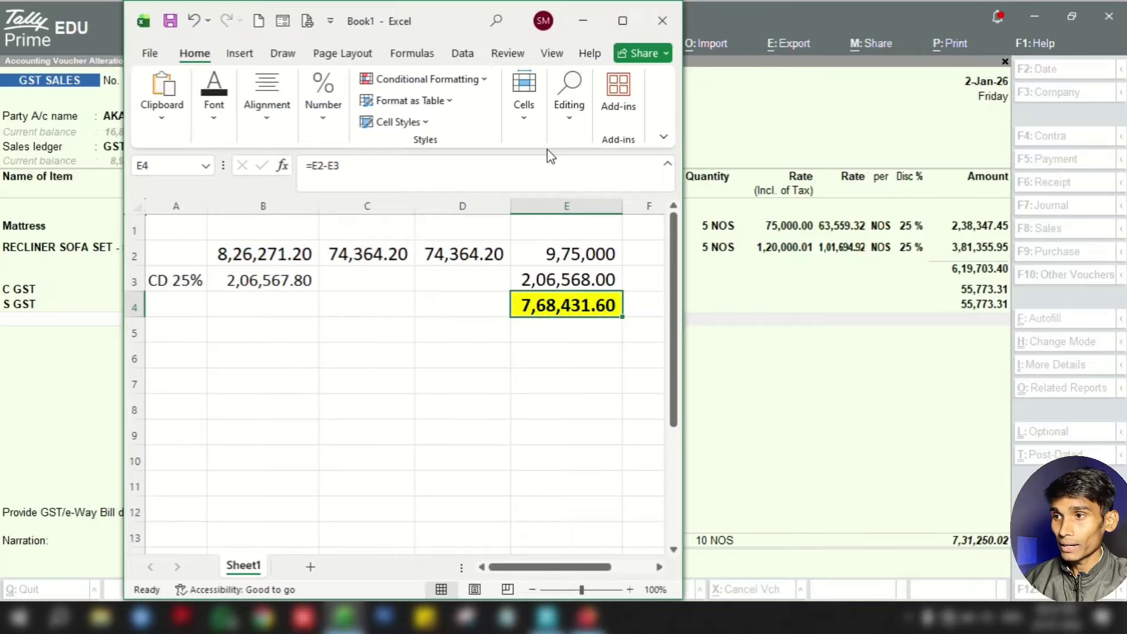
click(282, 357)
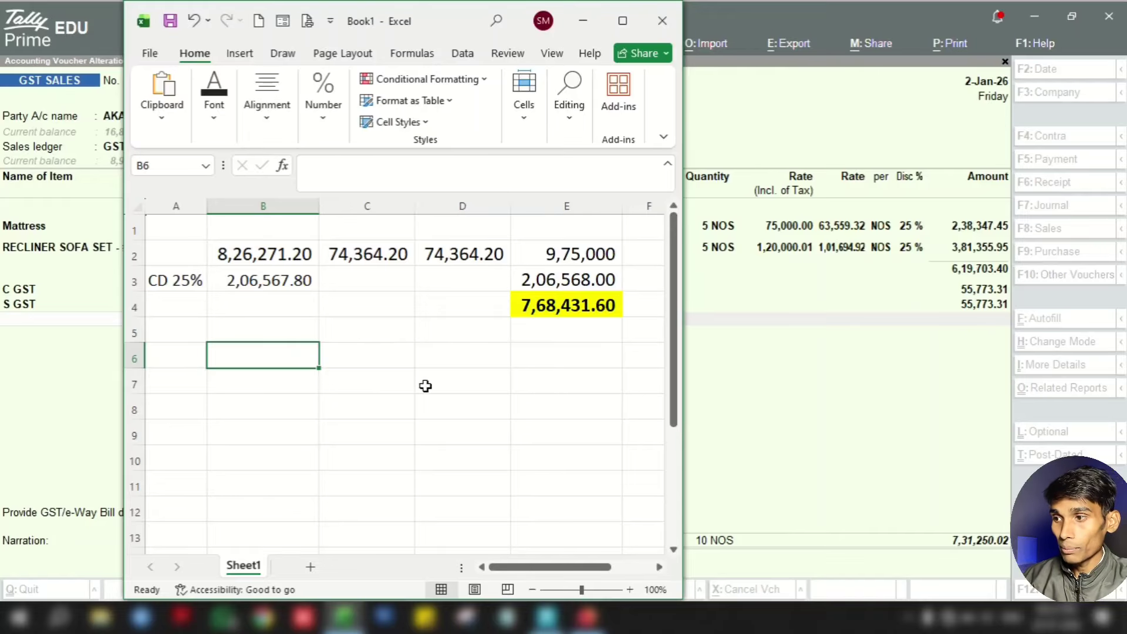
text(61)
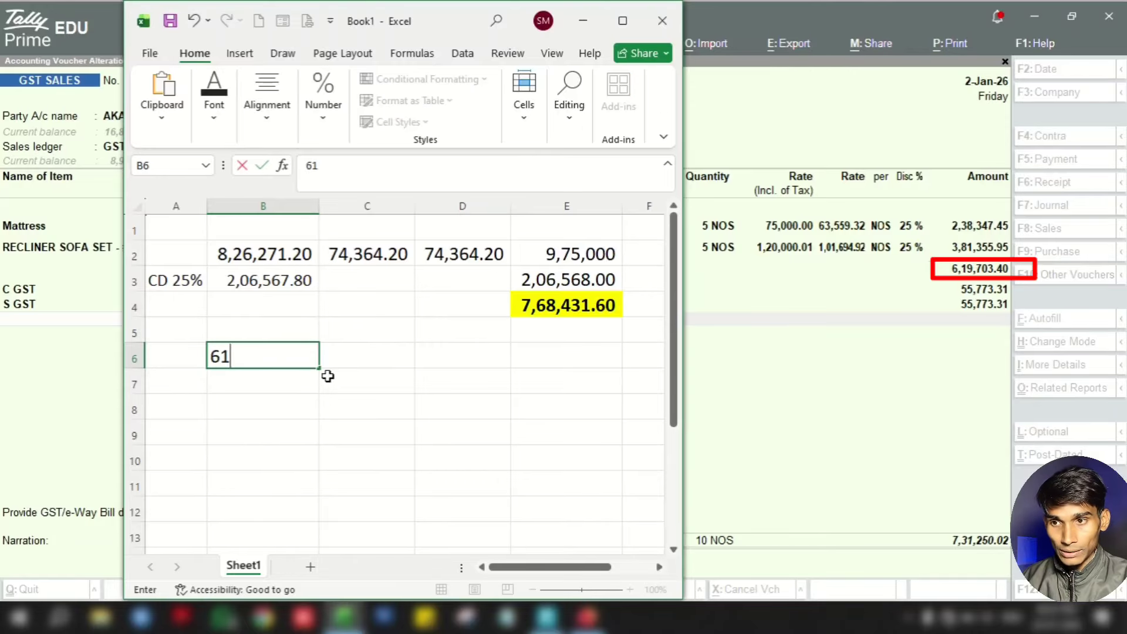
text(9703.40)
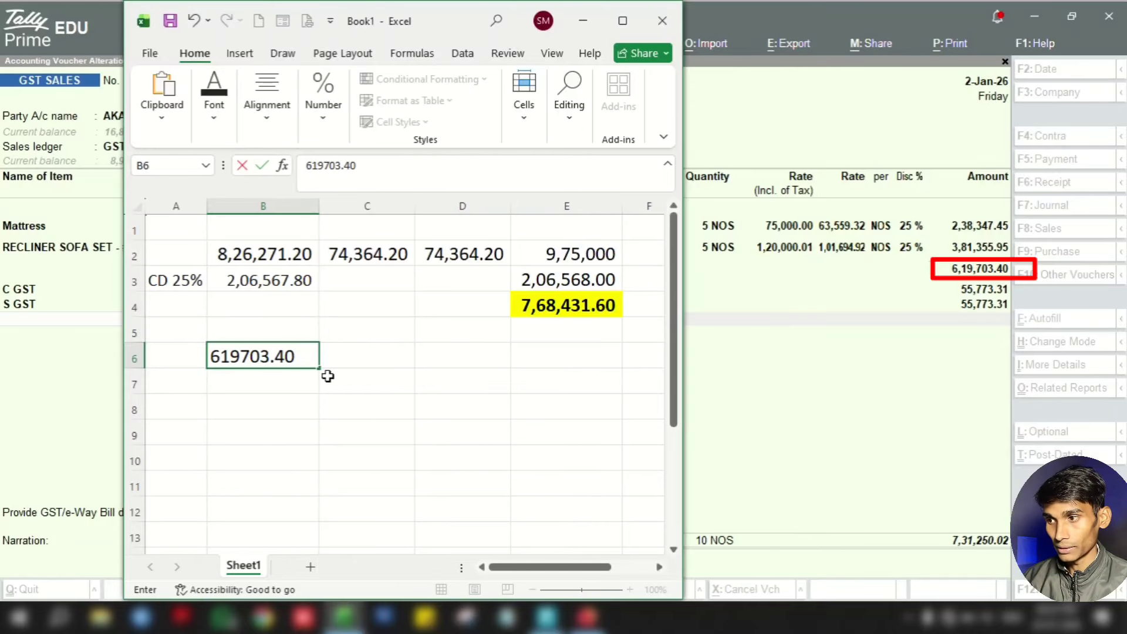
key(Return)
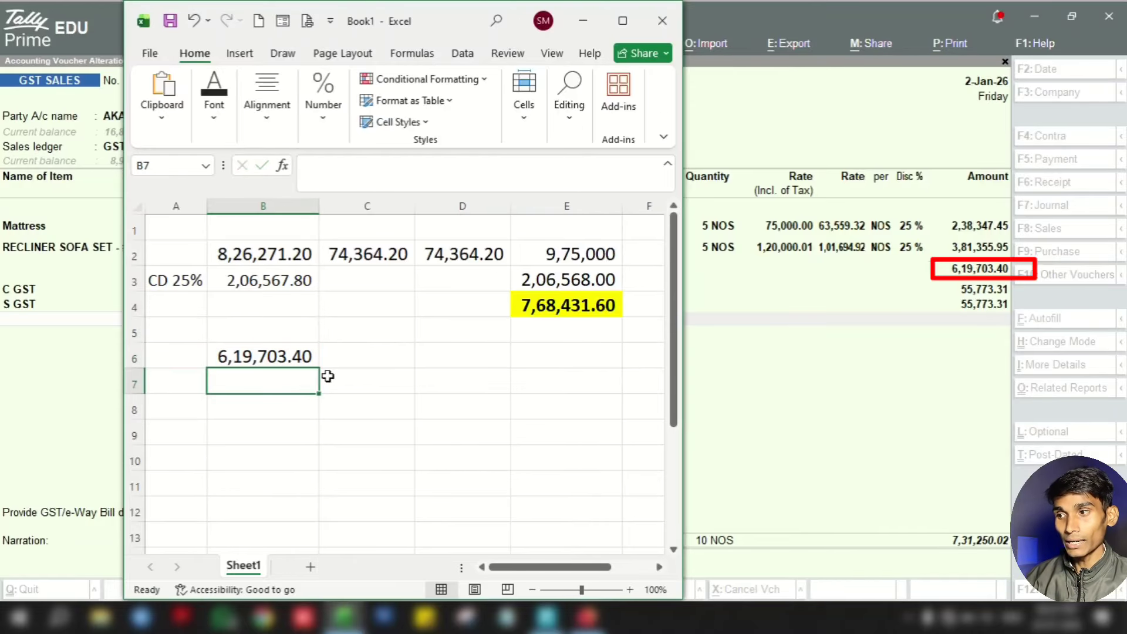
Step: Enter the C GST amount 55773.31 in cell C6 and make D6 equal to it with =C6
click(377, 353)
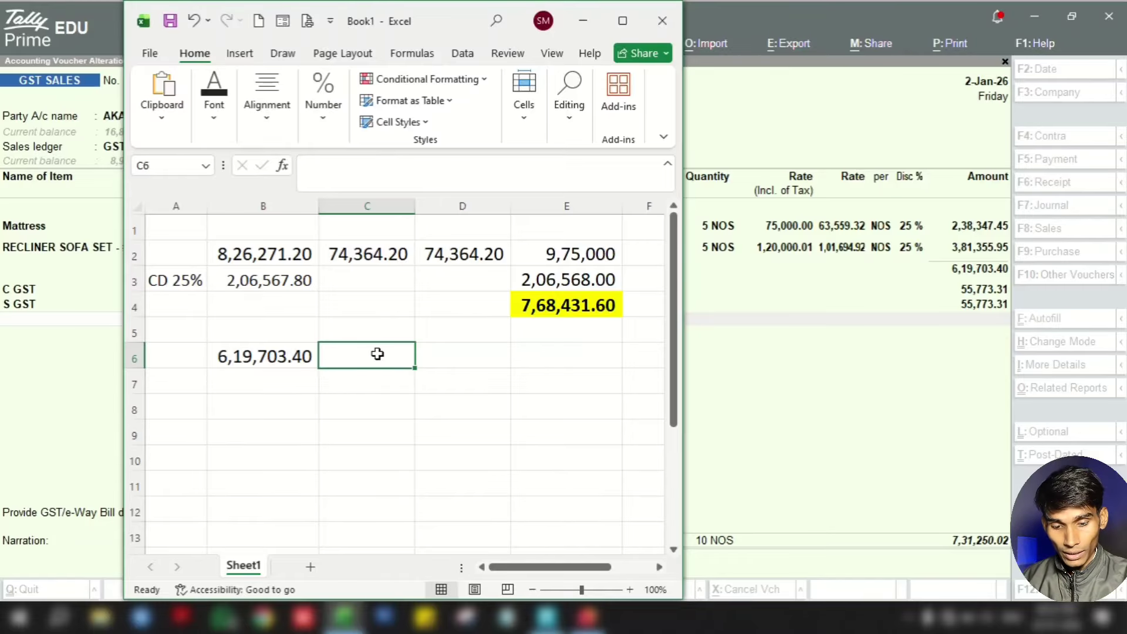
text(55,773)
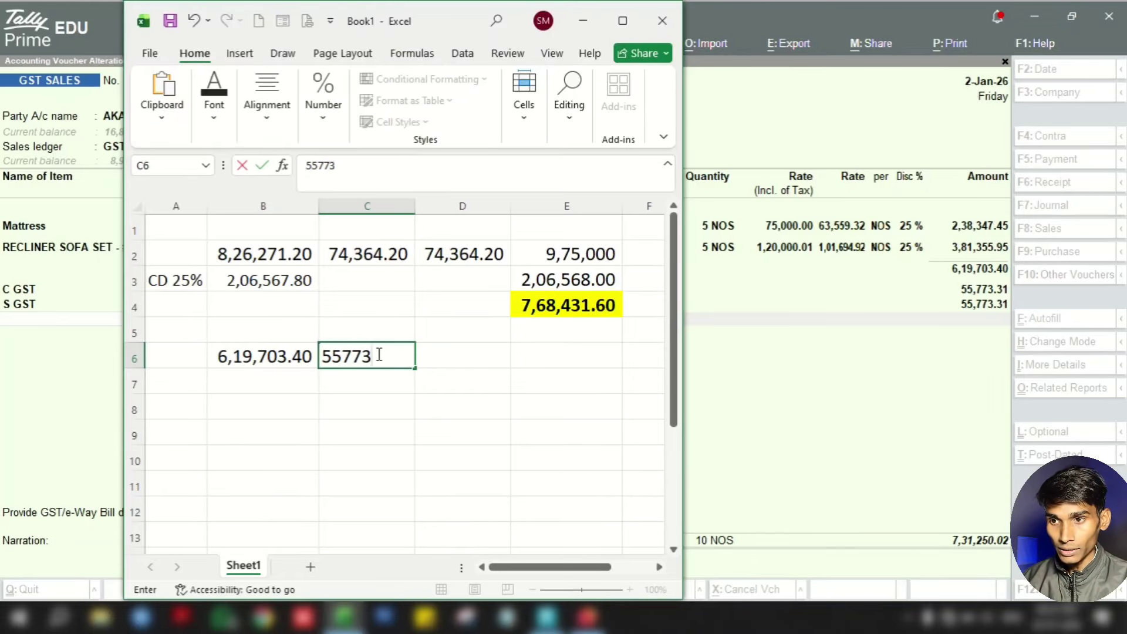
text(.31)
key(Return)
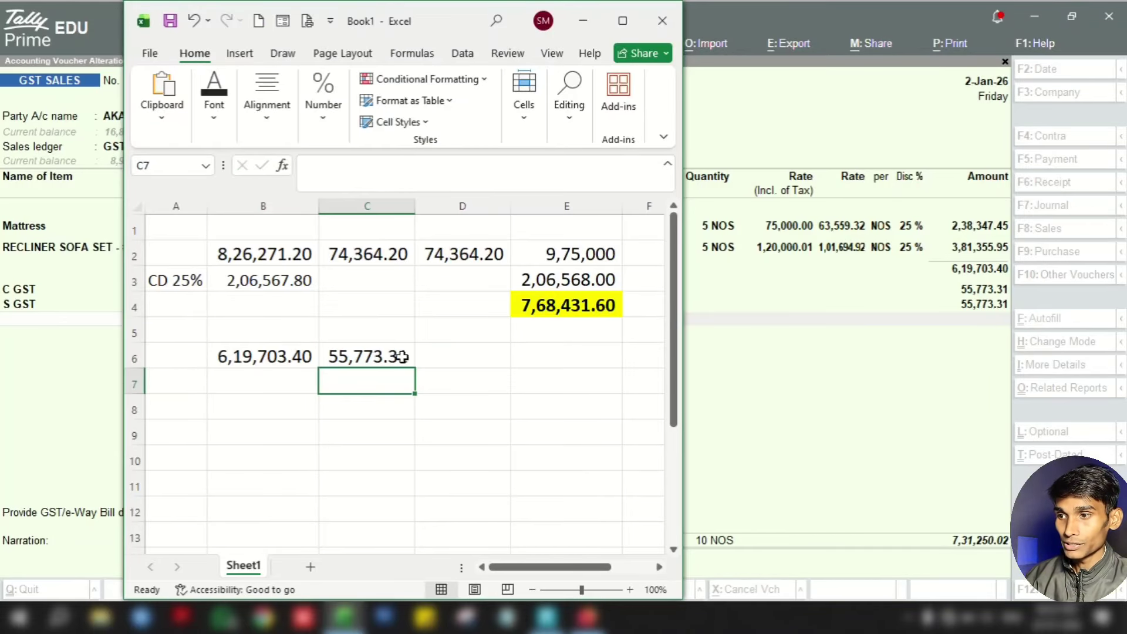
click(461, 352)
text(=)
click(396, 358)
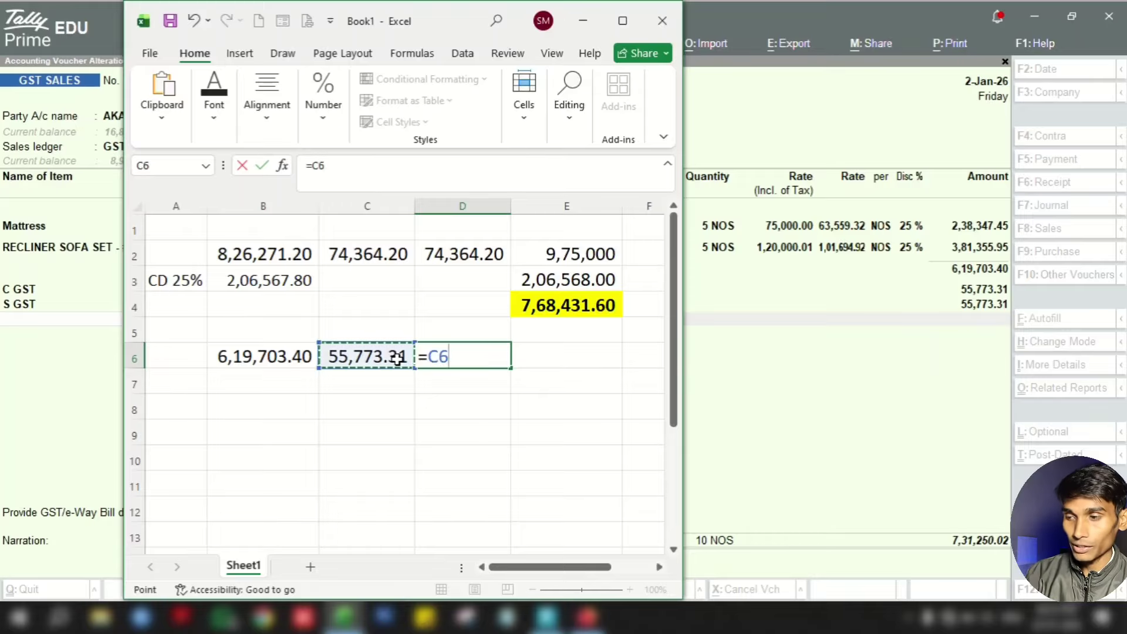
key(Return)
Step: Total the discounted taxable amount and both taxes in cell E6 with a SUM of B6:D6
click(549, 355)
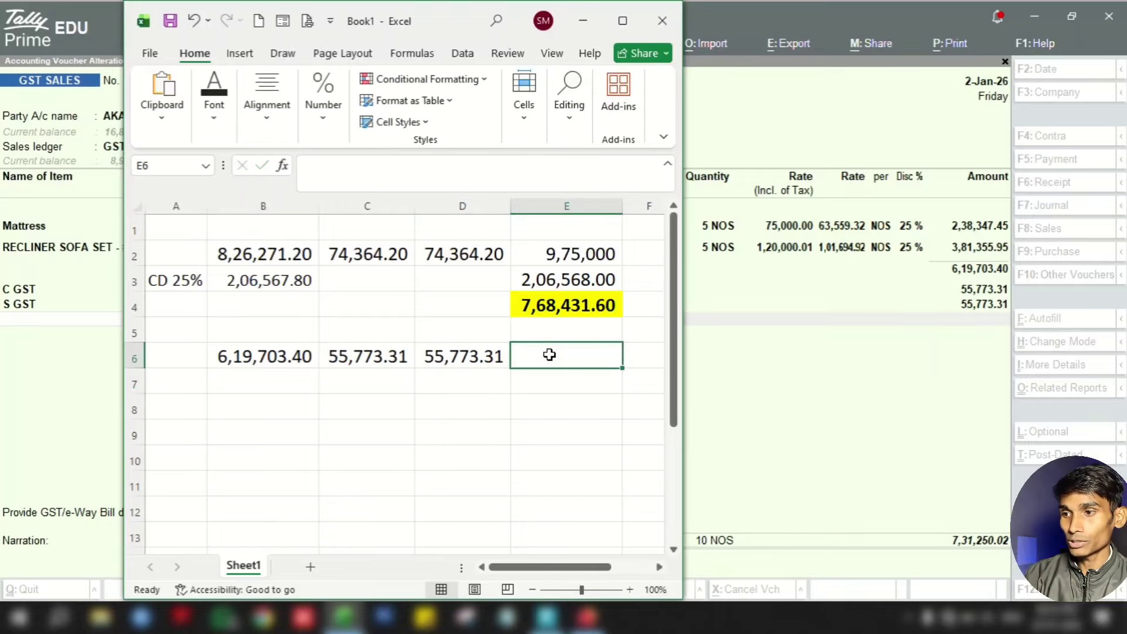
text(=SUM()
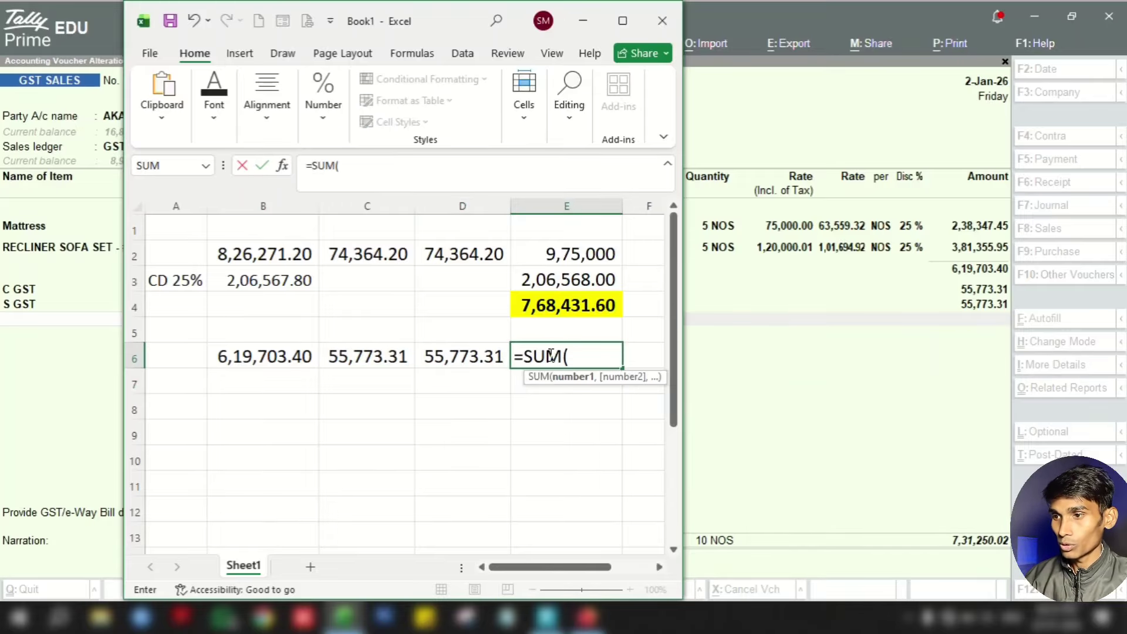
drag(267, 357, 474, 367)
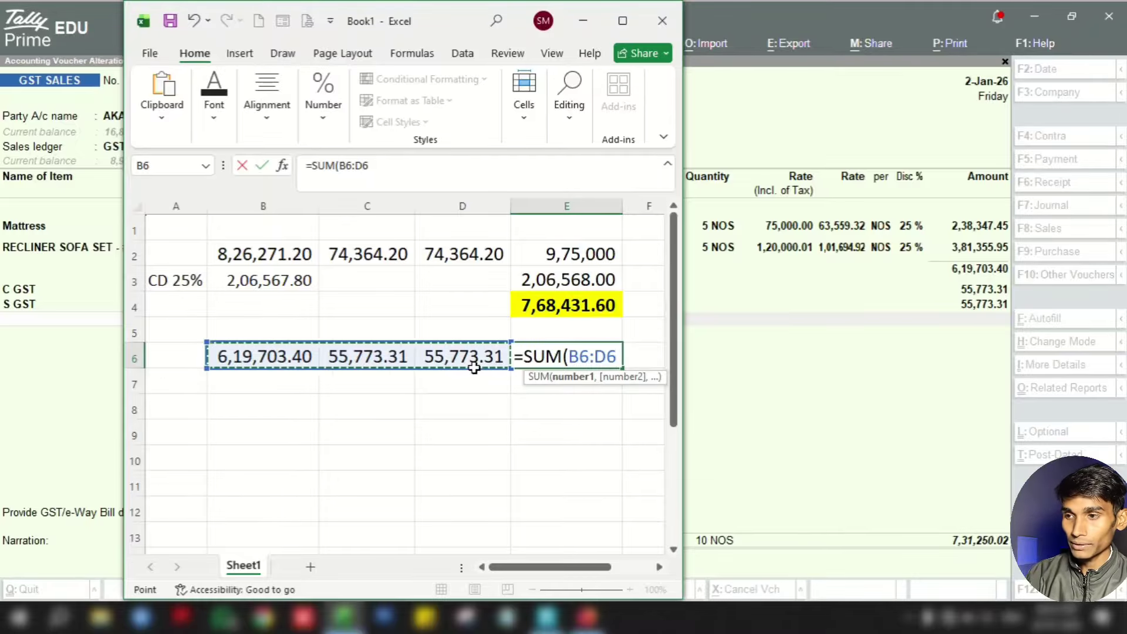
key(Return)
Step: Highlight the discounted invoice total in E6 with a yellow fill and bold text
click(557, 362)
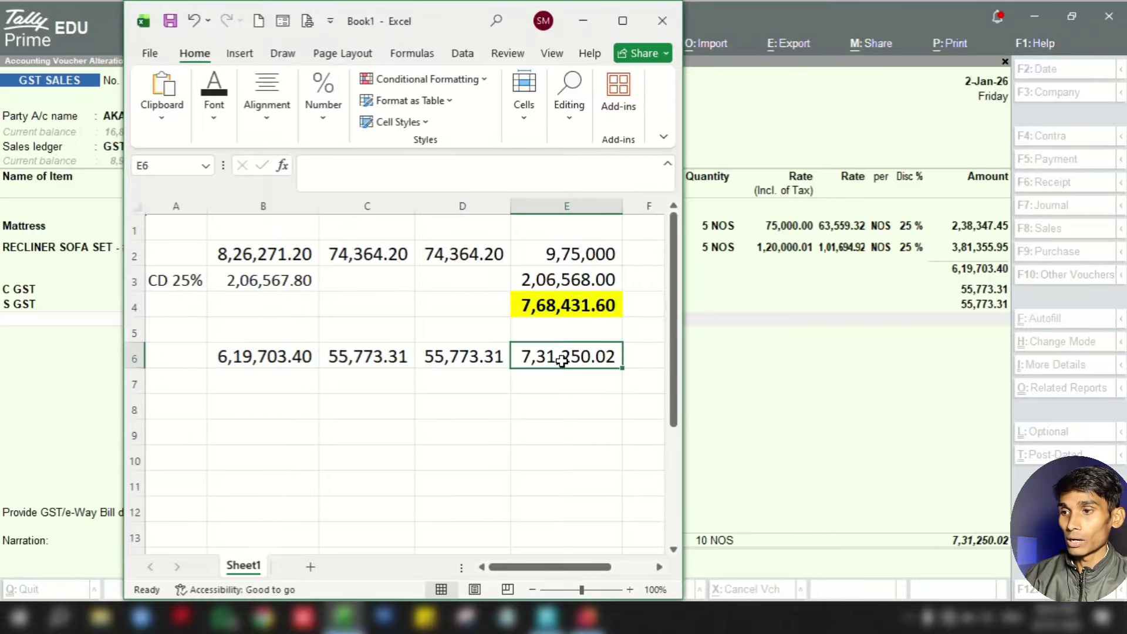
click(213, 124)
click(323, 189)
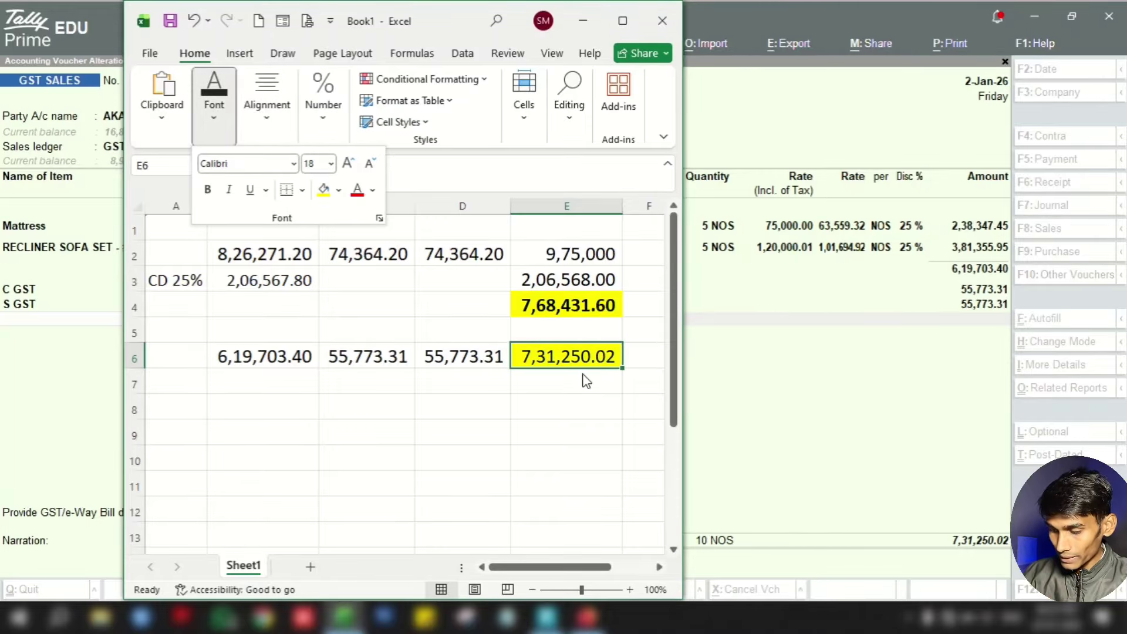
click(579, 408)
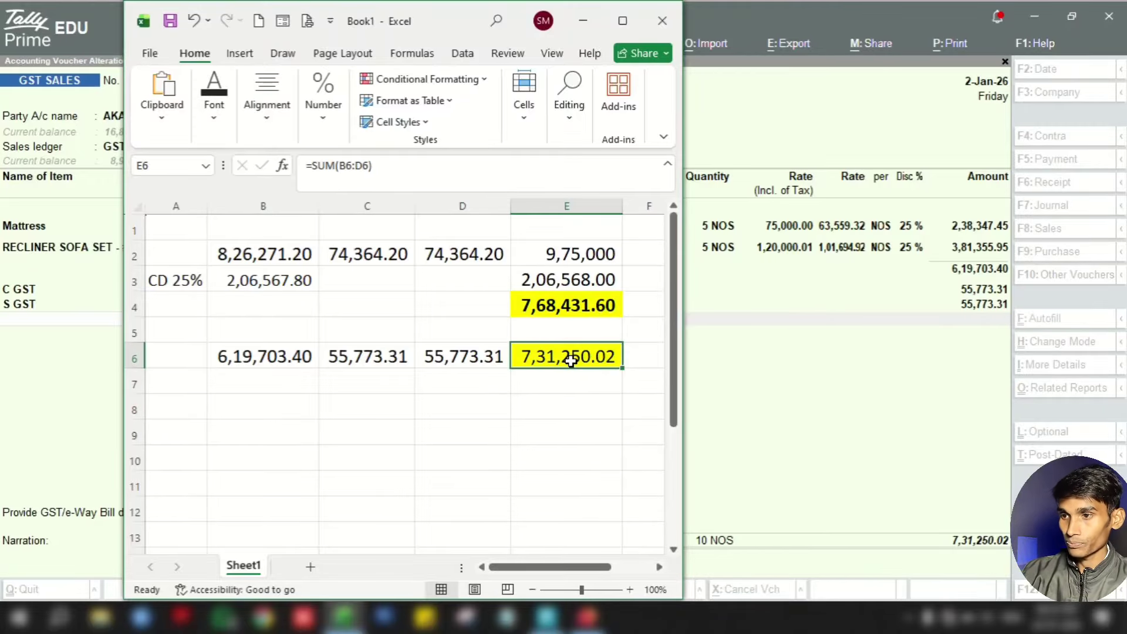
click(598, 438)
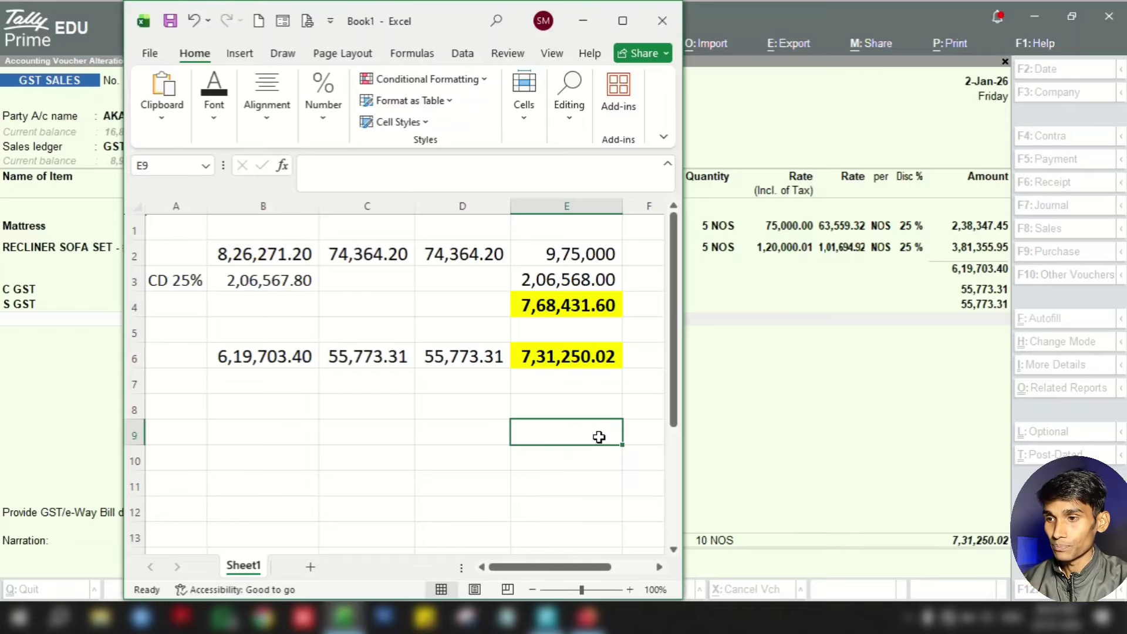
Step: Calculate the total discount given inside the invoice in E8 as =E2-E6 and compare it with the CD amount in E3
click(580, 401)
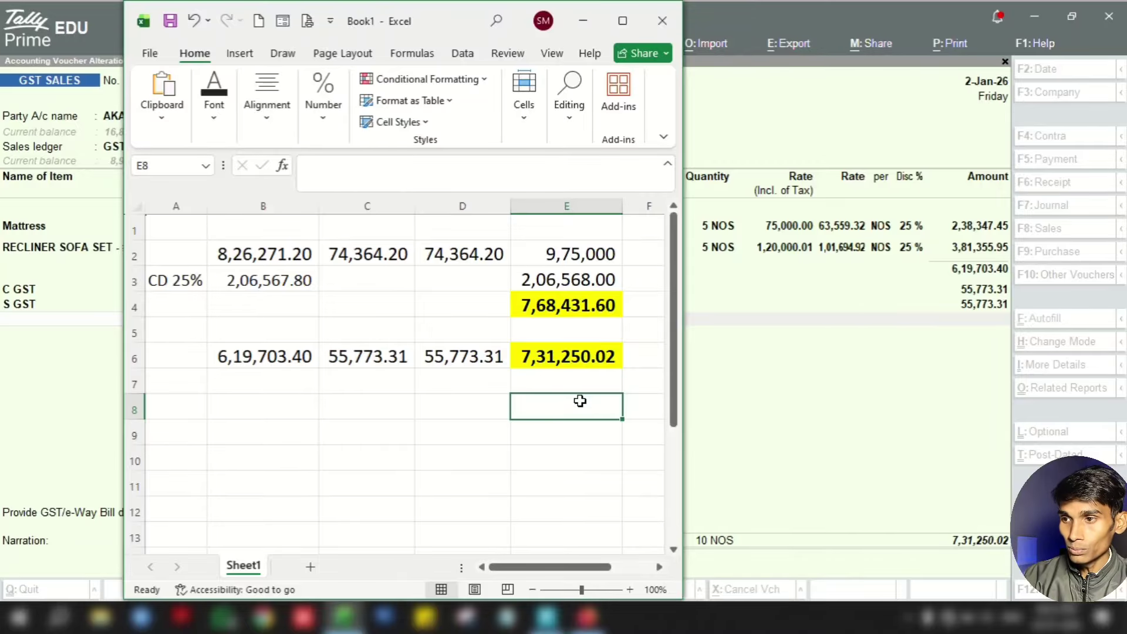
text(=)
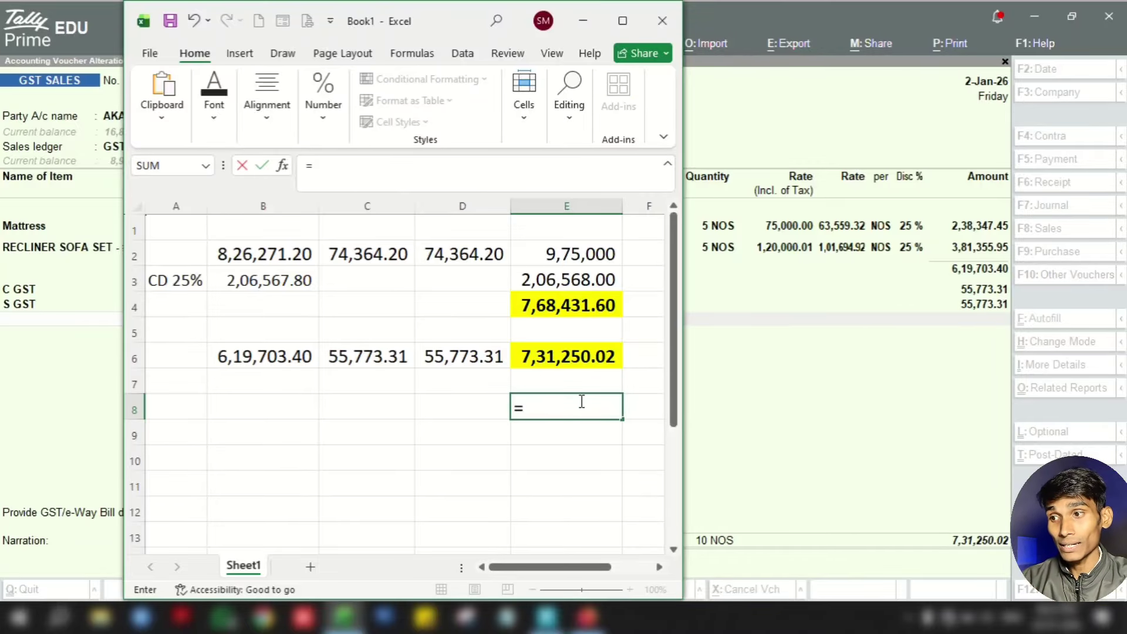
click(584, 255)
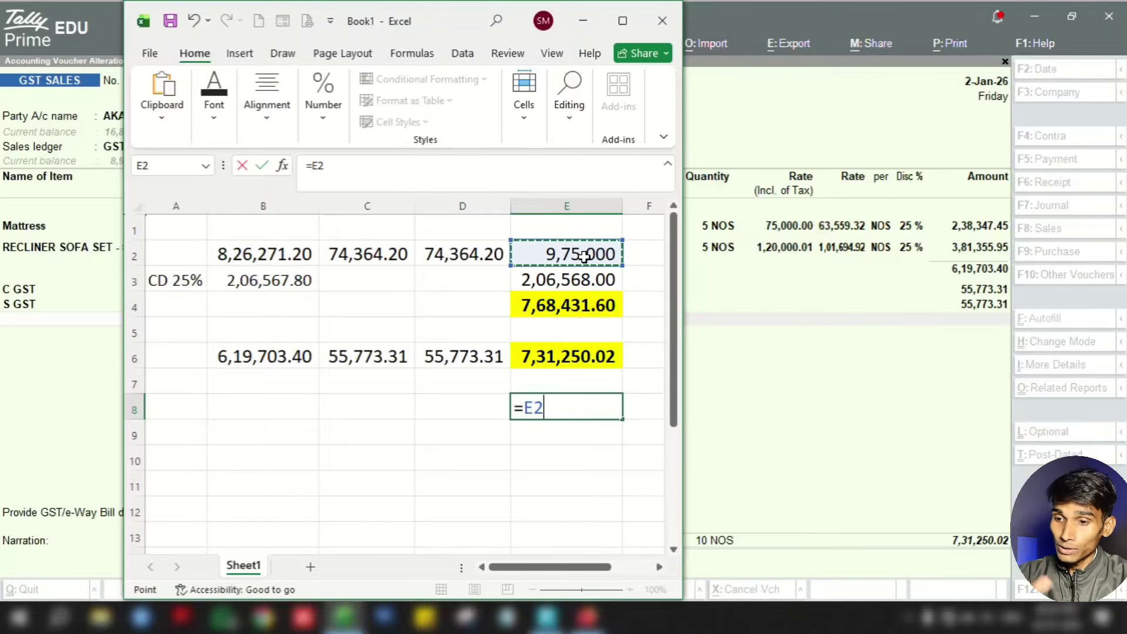
text(-)
click(563, 361)
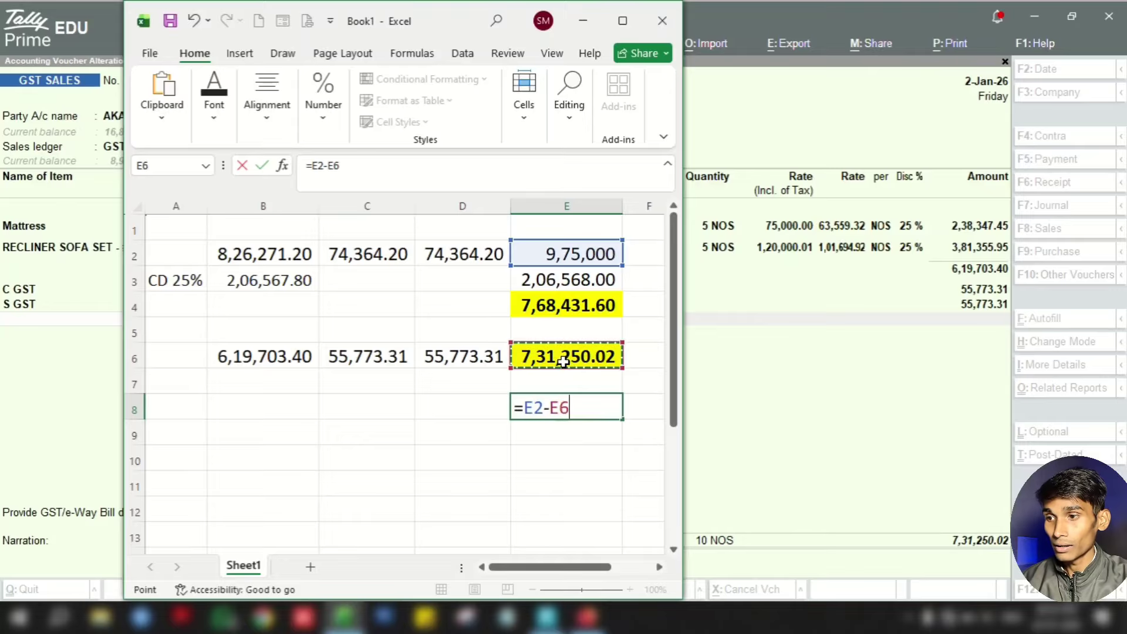
key(Return)
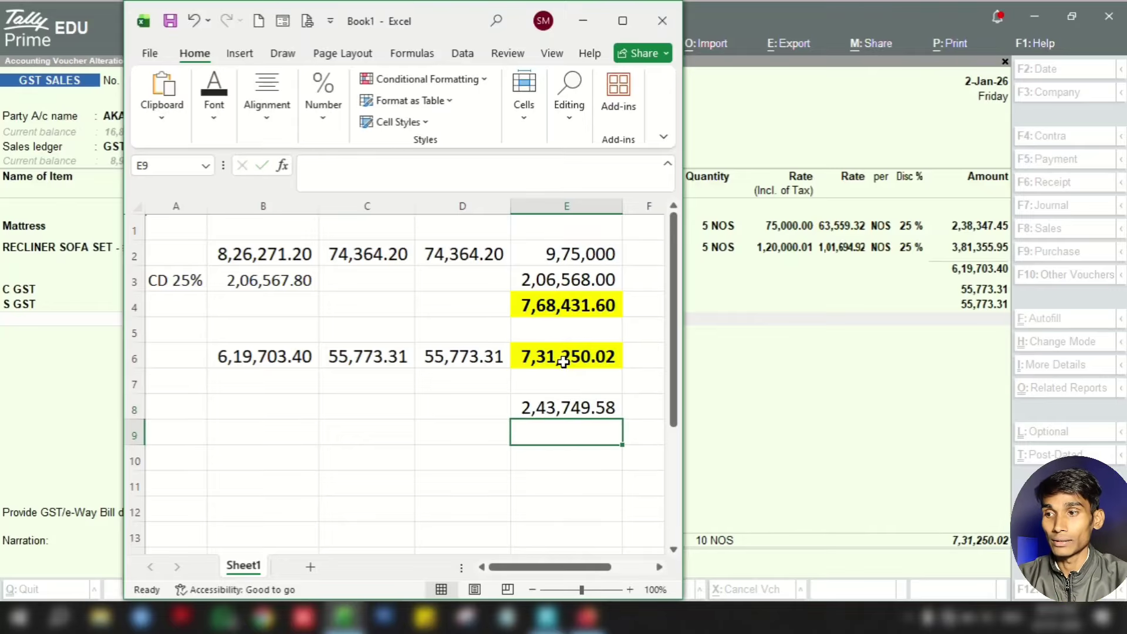
click(568, 460)
click(560, 410)
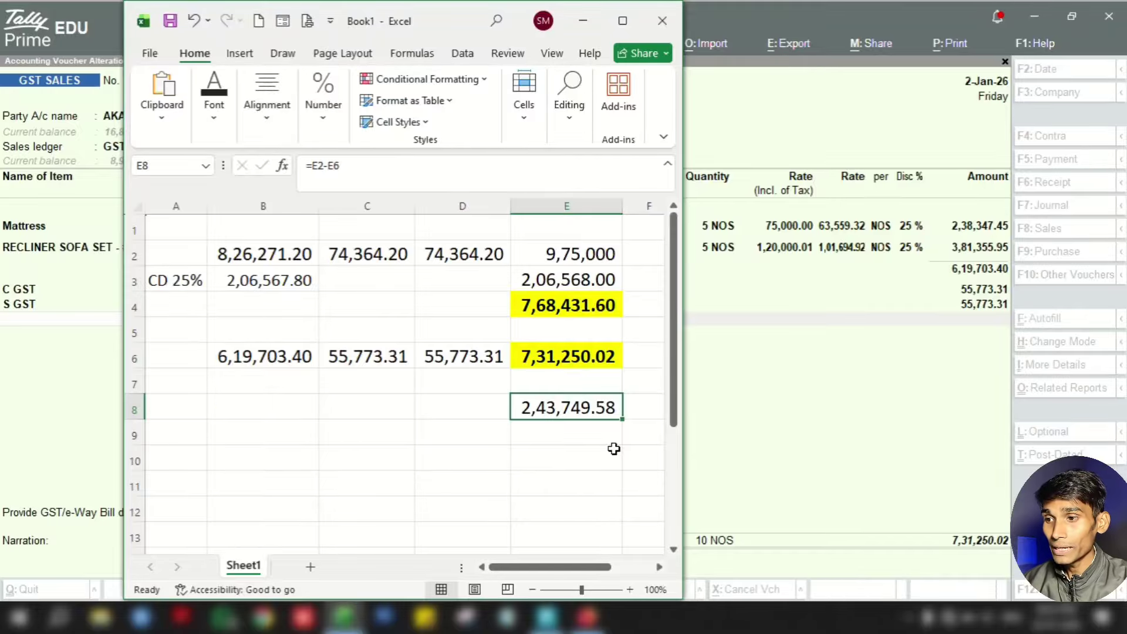
click(557, 280)
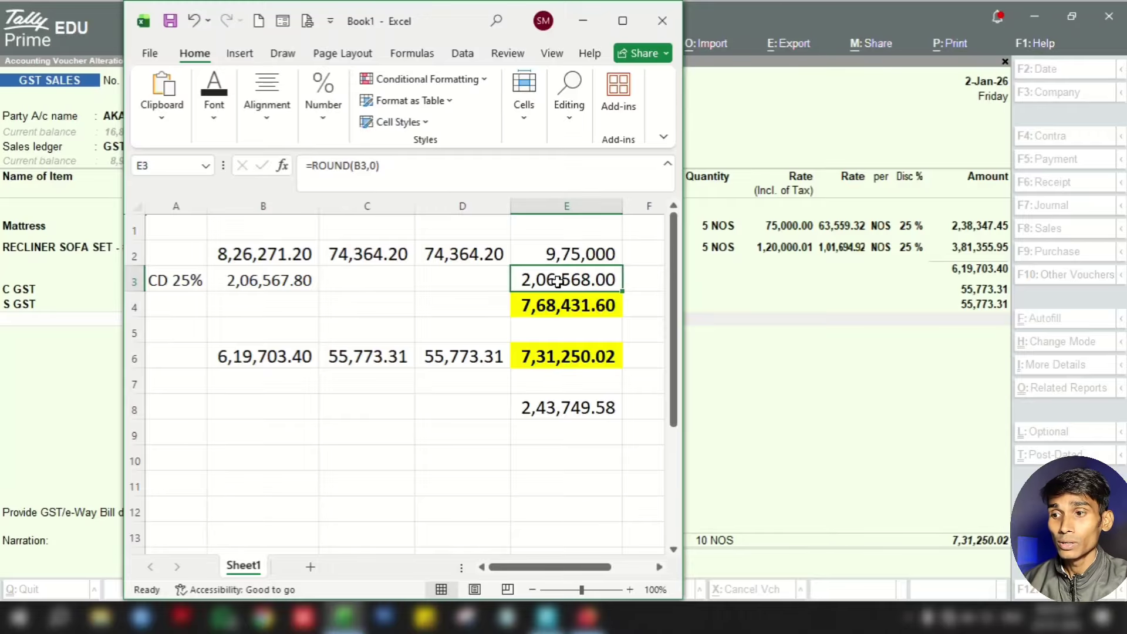
click(566, 411)
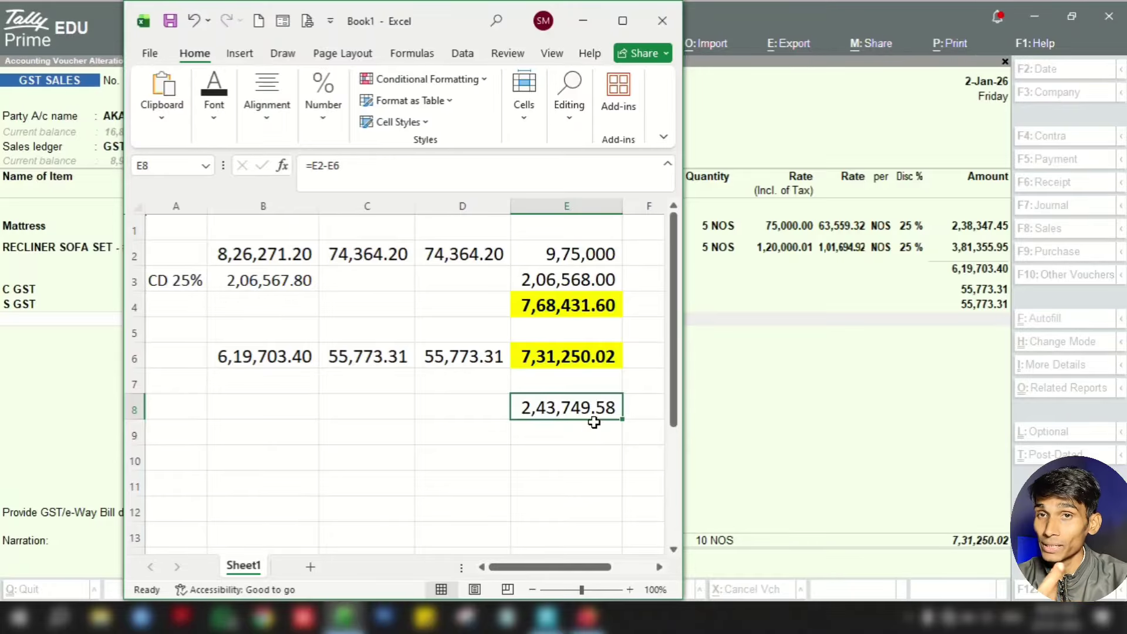
Step: Calculate the C GST reduction in cell C8 with the formula =C2-C6
click(351, 403)
text(==)
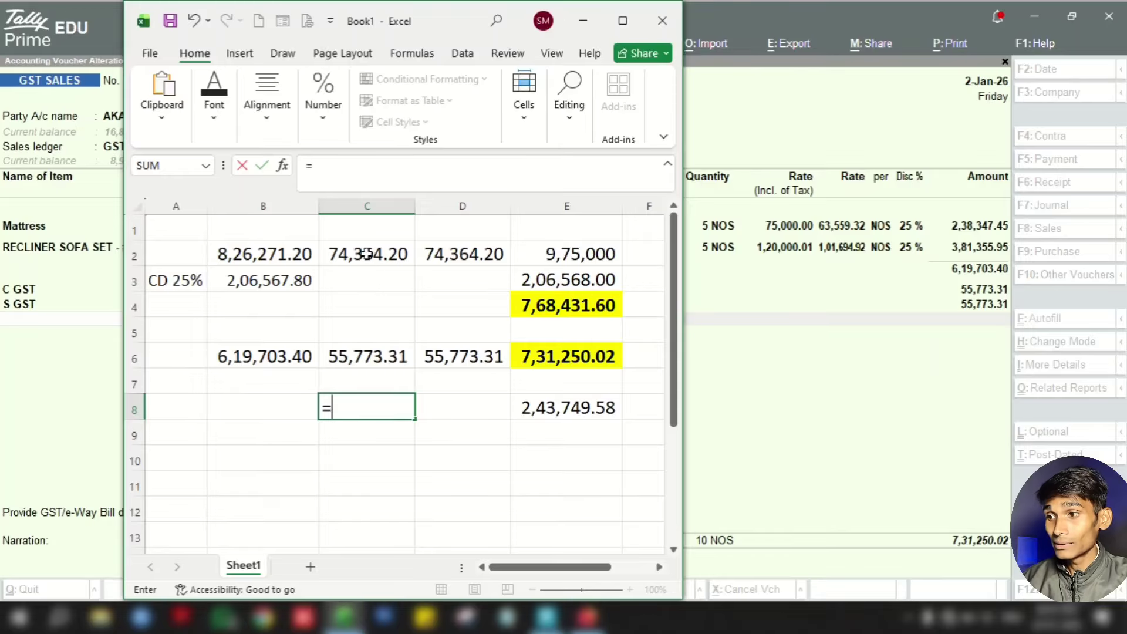
click(366, 253)
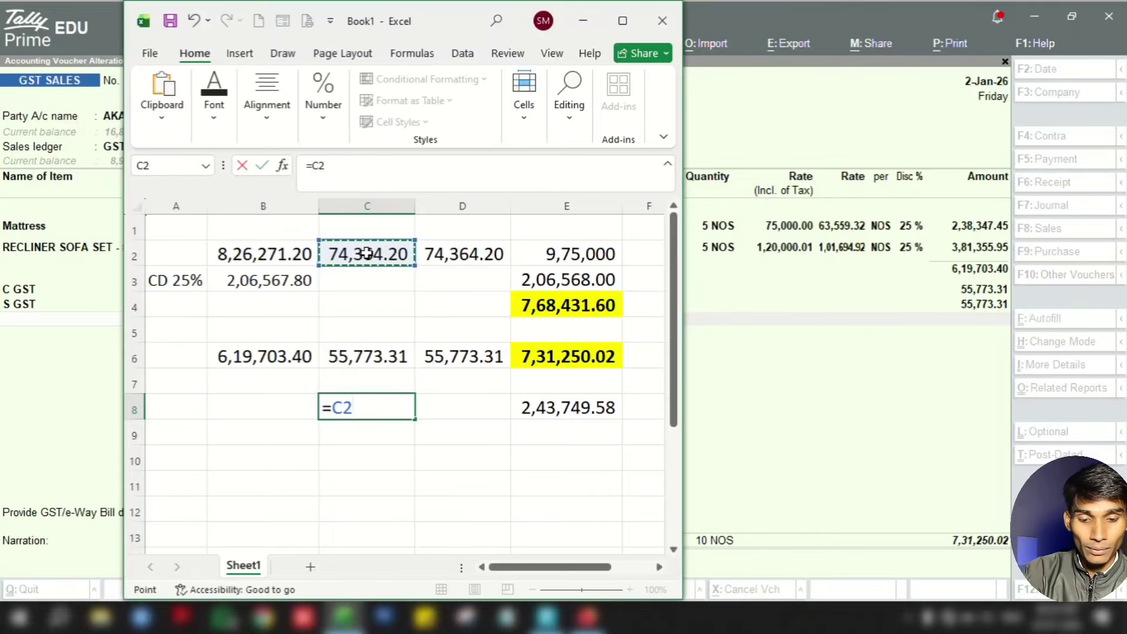
text(-)
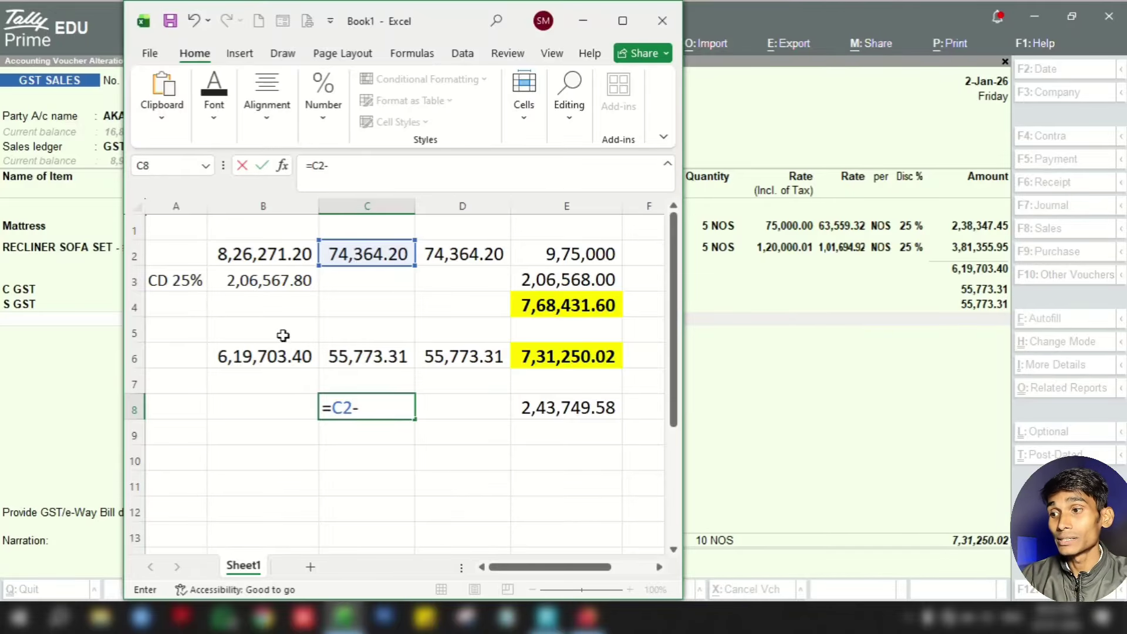
click(359, 358)
key(Return)
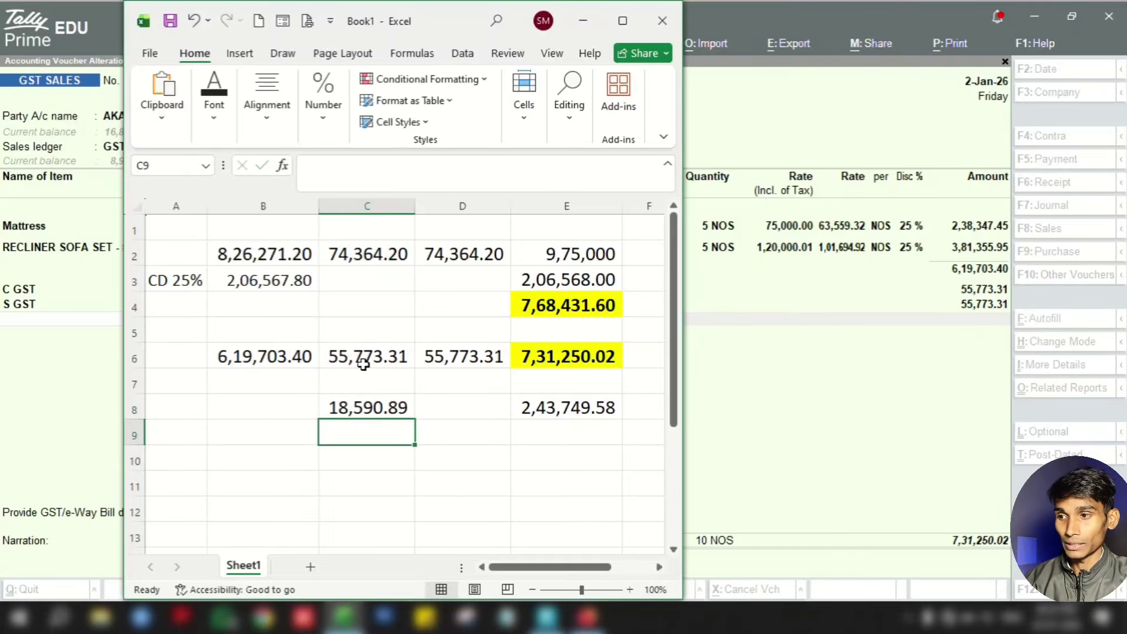
Step: Calculate the S GST reduction in cell D8 with the formula =D2-D6
click(454, 408)
text(=)
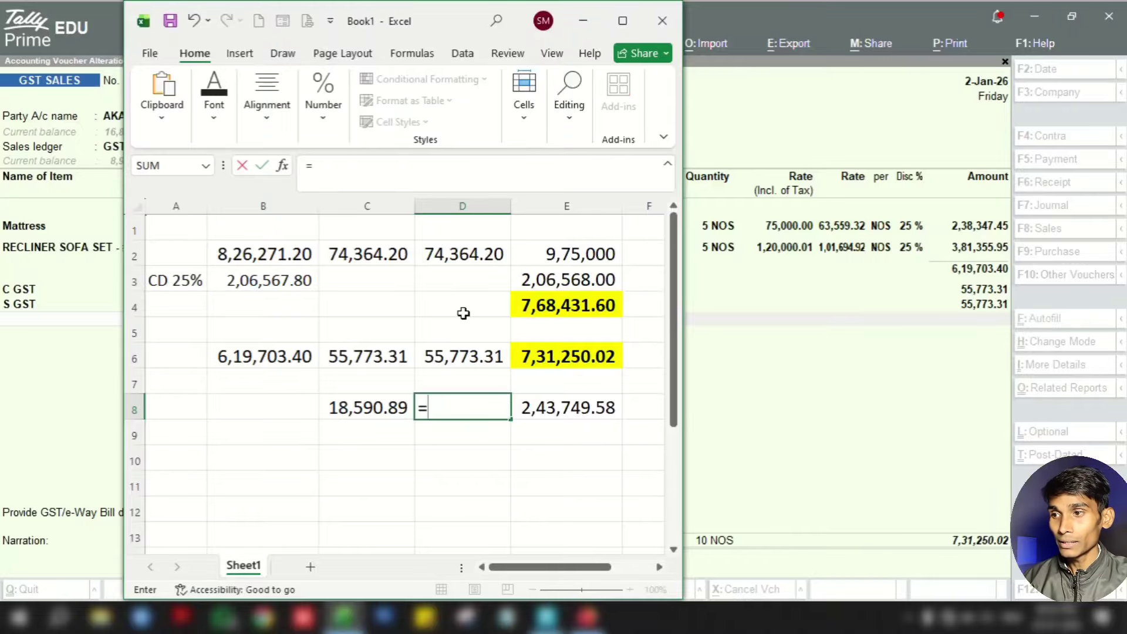
click(466, 254)
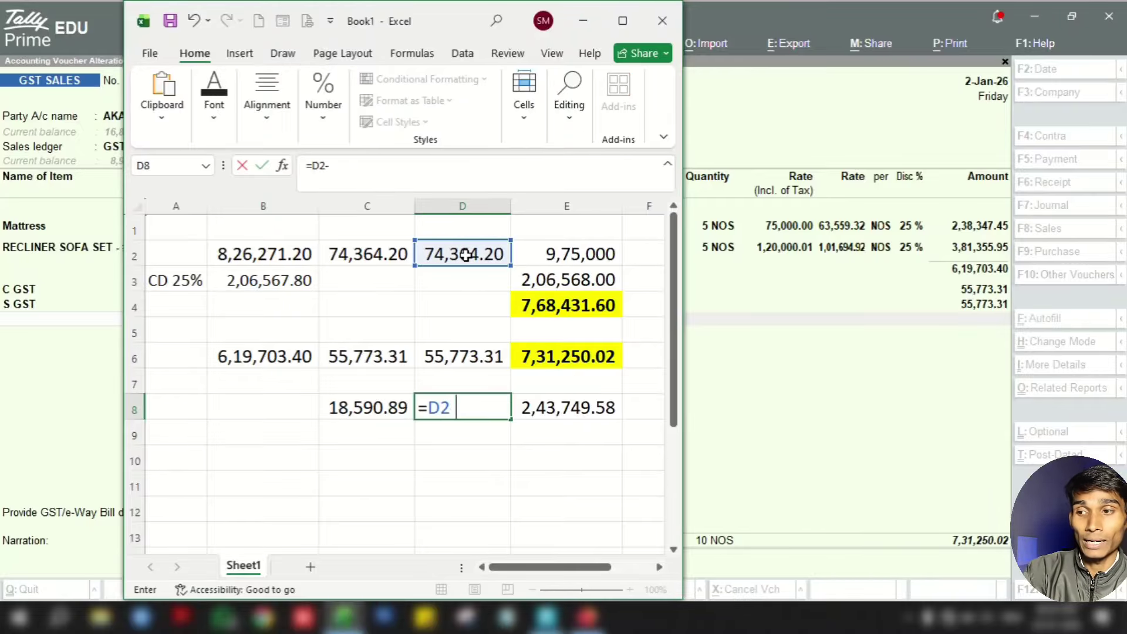
text(-)
click(455, 356)
key(Return)
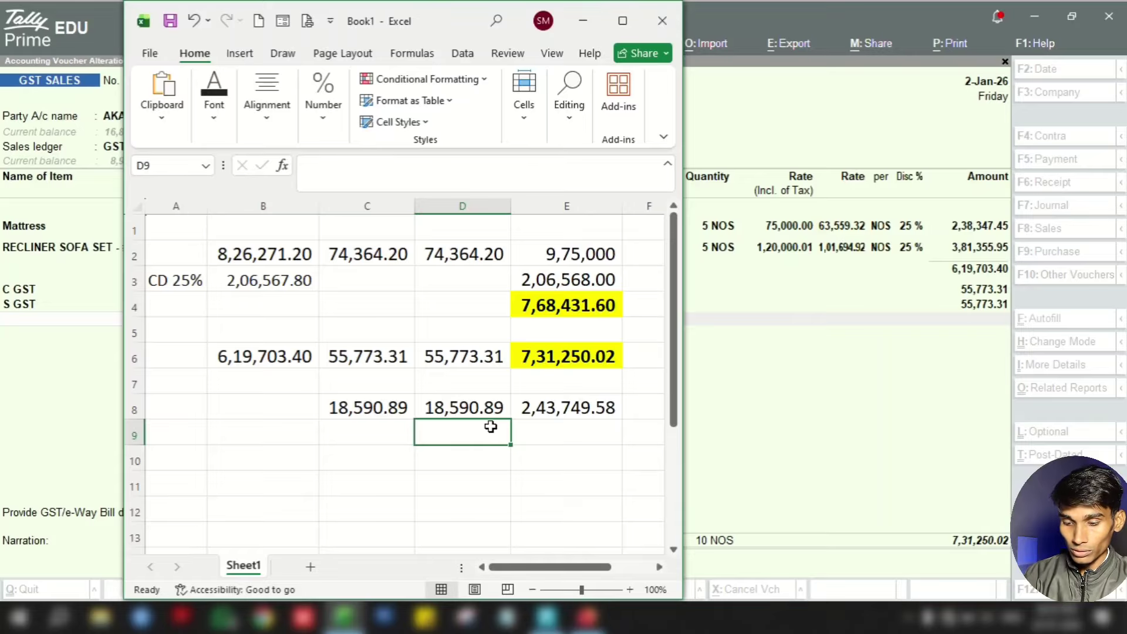
Step: Add the two tax reductions together in cell D10 with the formula =C8+D8
click(461, 458)
text(=)
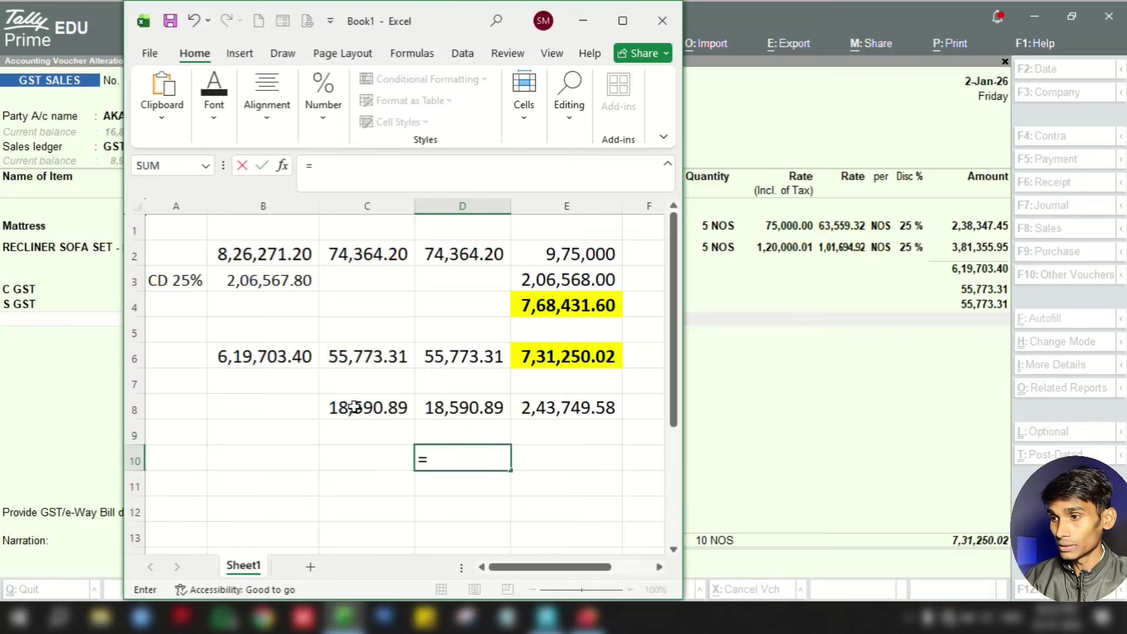
click(353, 407)
text(+)
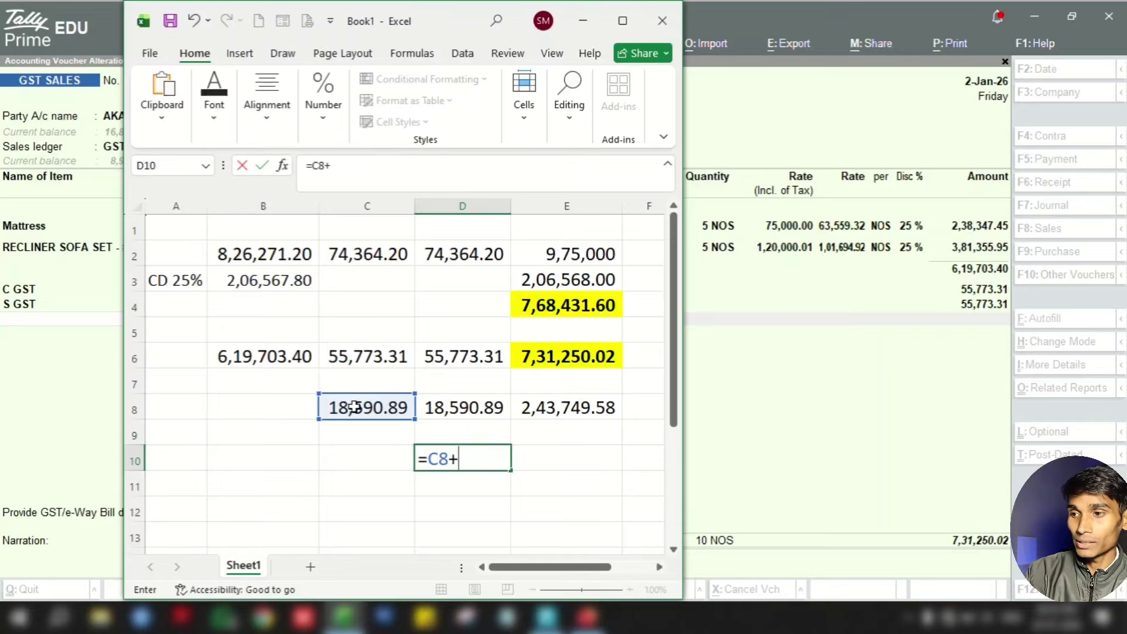
click(440, 408)
key(Return)
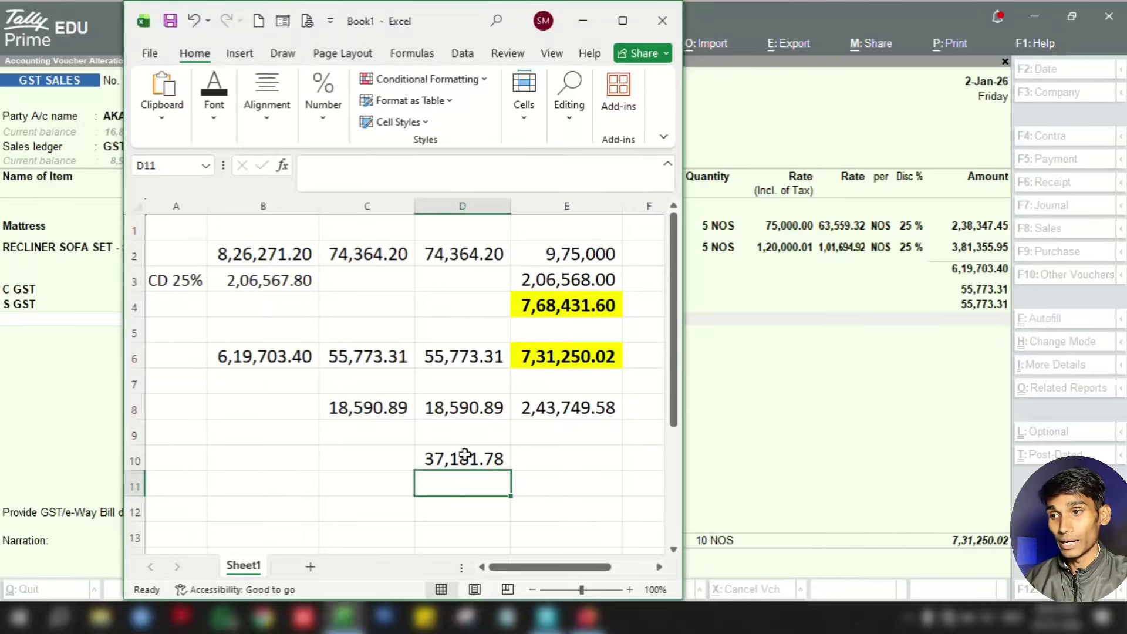
Step: Examine the combined tax saving in D10 and compare the highlighted totals in E6 and E4
click(464, 455)
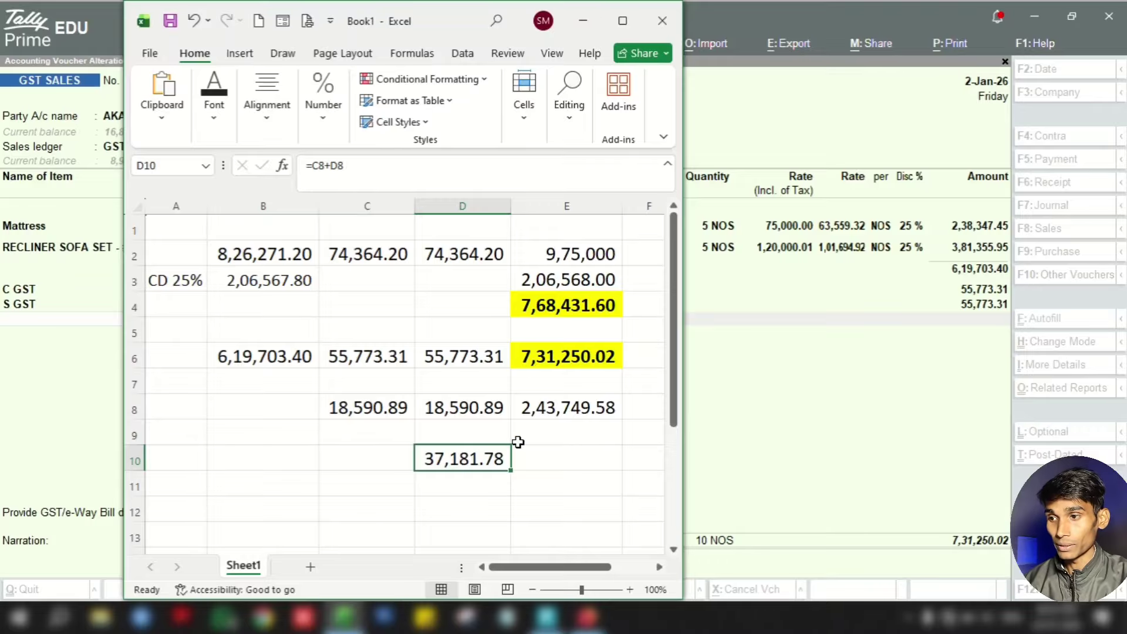
click(469, 491)
click(466, 464)
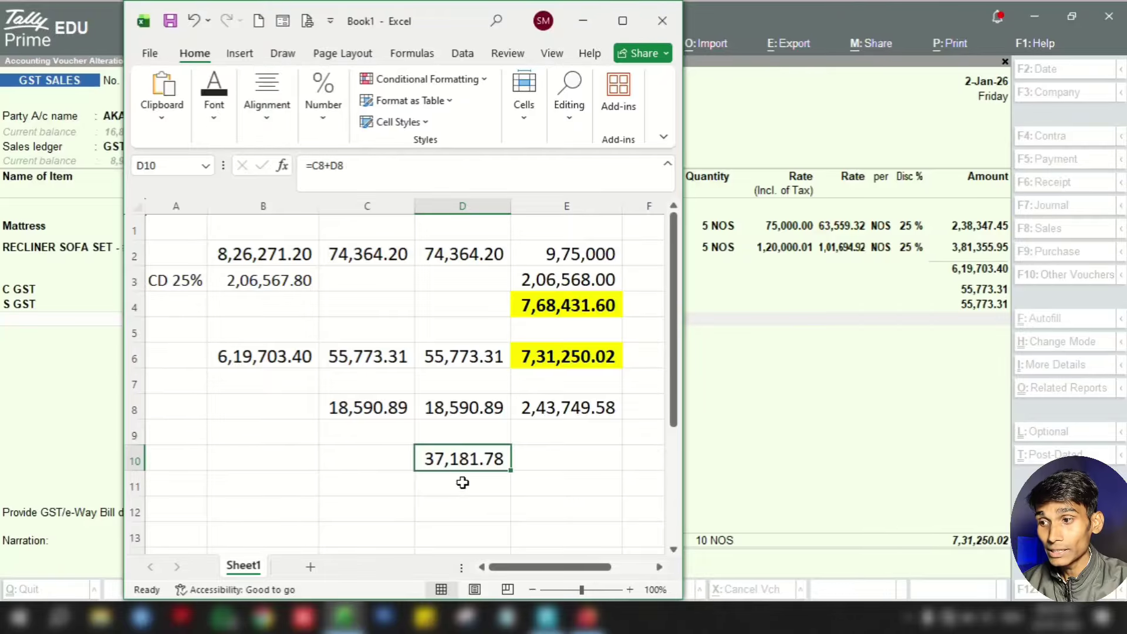
click(479, 501)
click(470, 461)
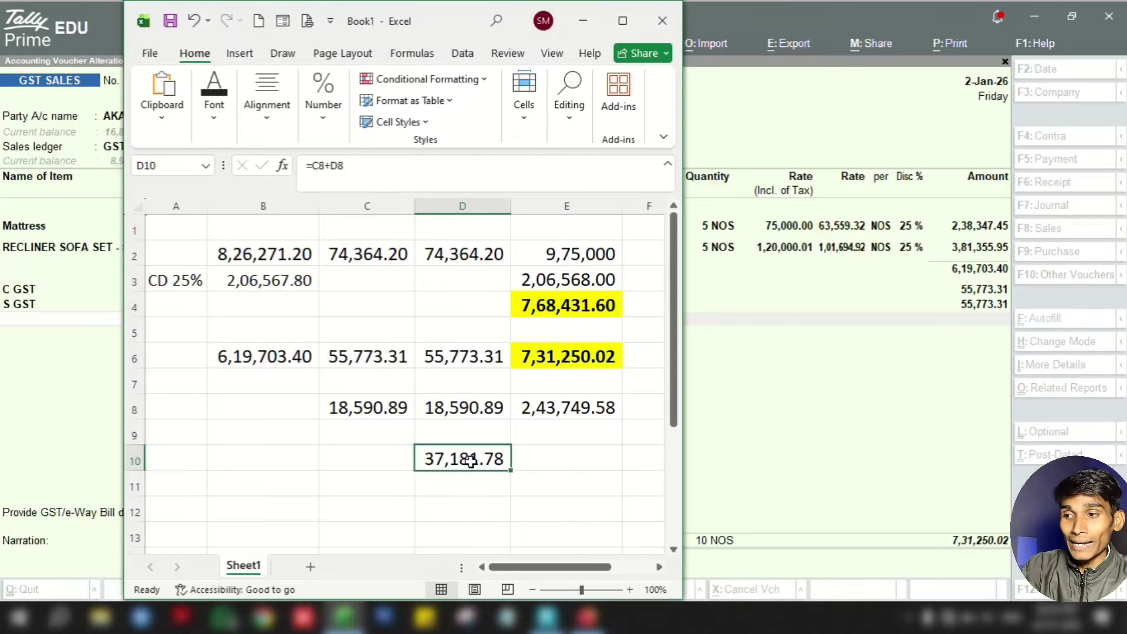
click(461, 486)
click(460, 455)
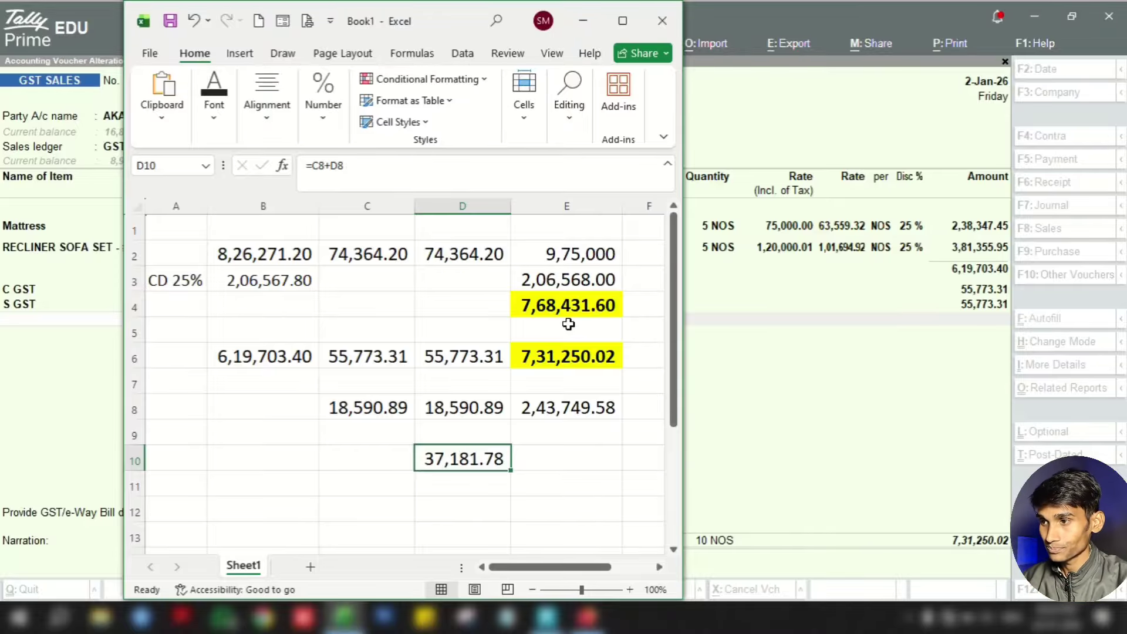
click(582, 450)
click(565, 355)
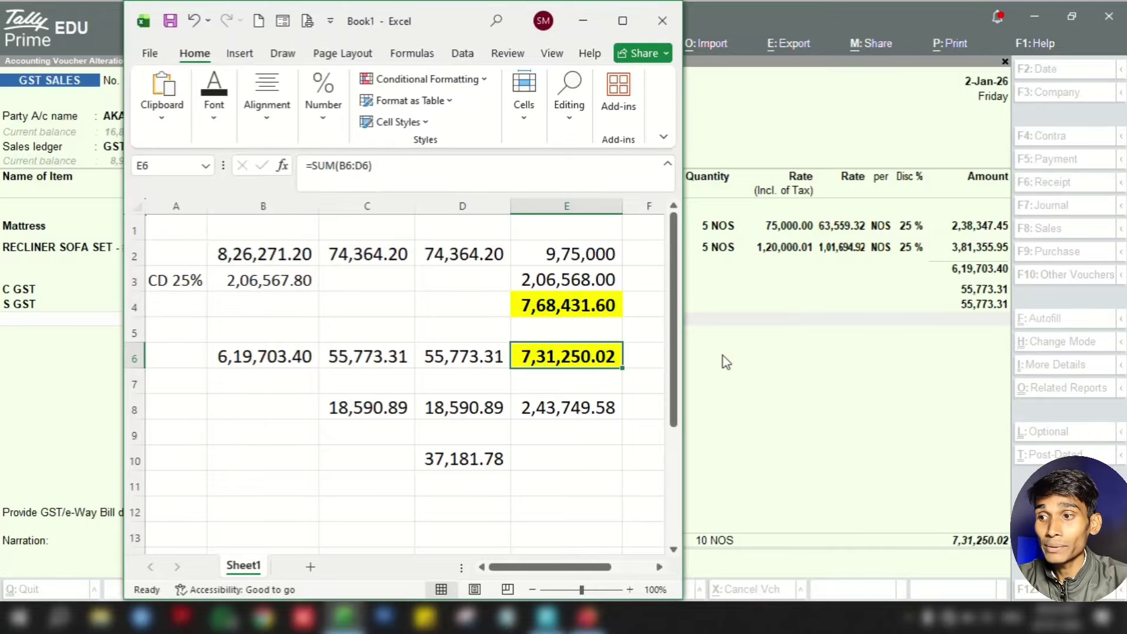
click(569, 304)
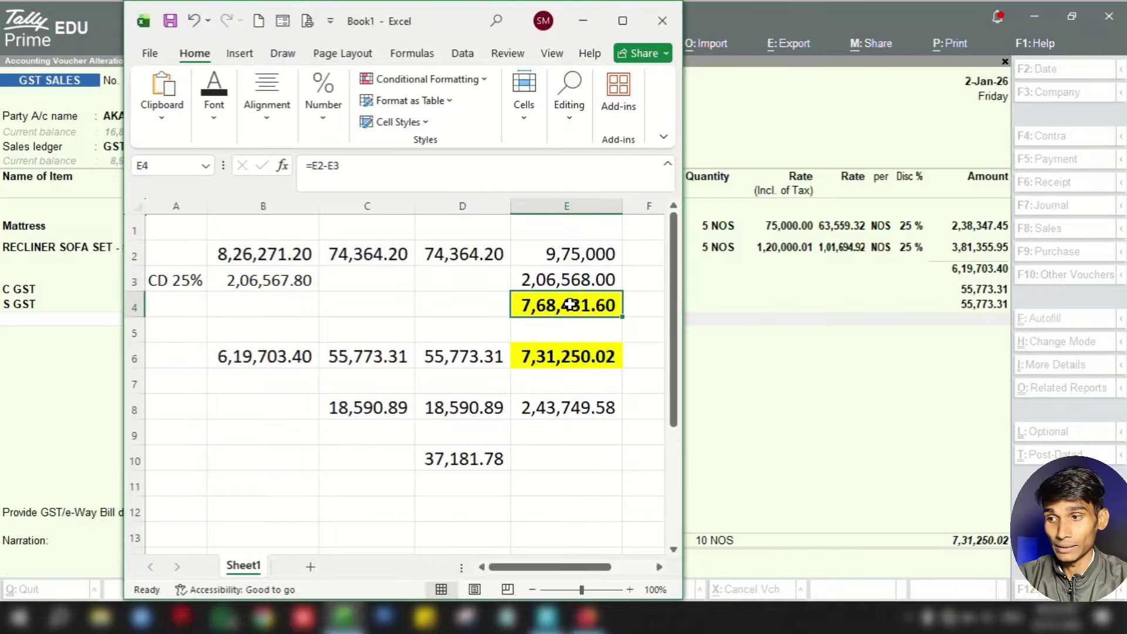
Step: Calculate the difference between the two highlighted totals in cell E10 with the formula =E6-E4
click(578, 468)
text(=)
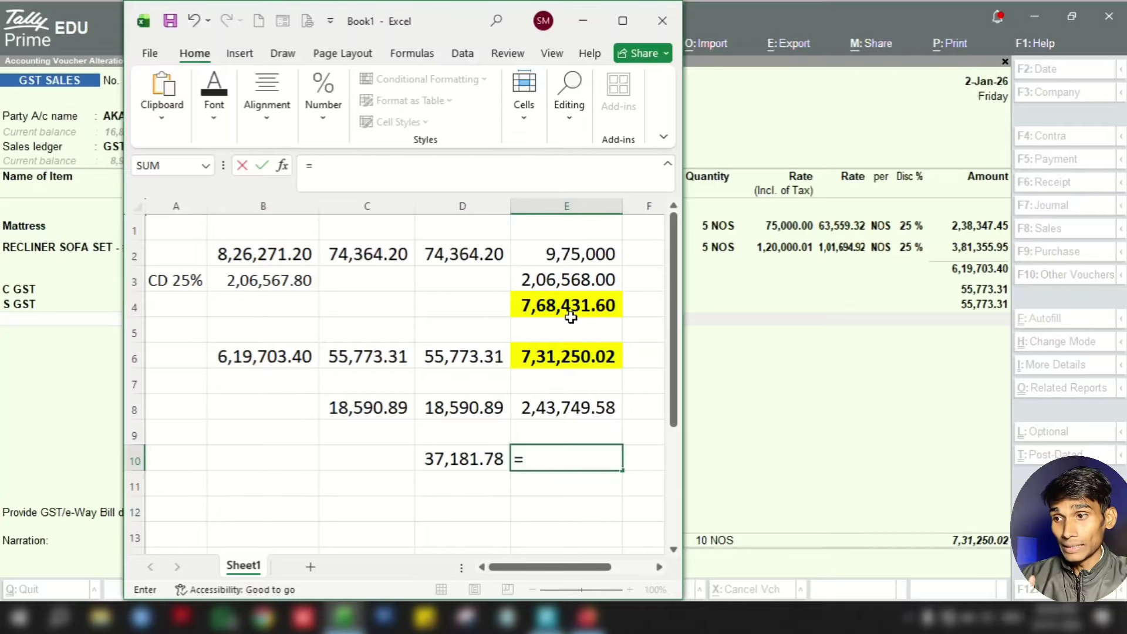
click(575, 358)
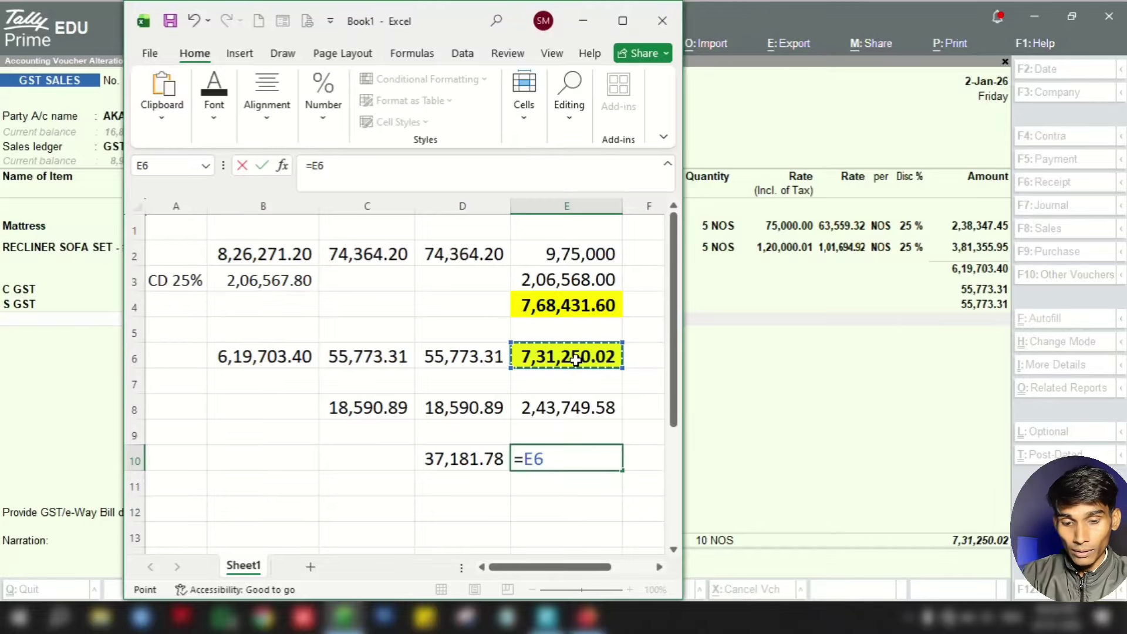
text(-)
click(561, 310)
key(Return)
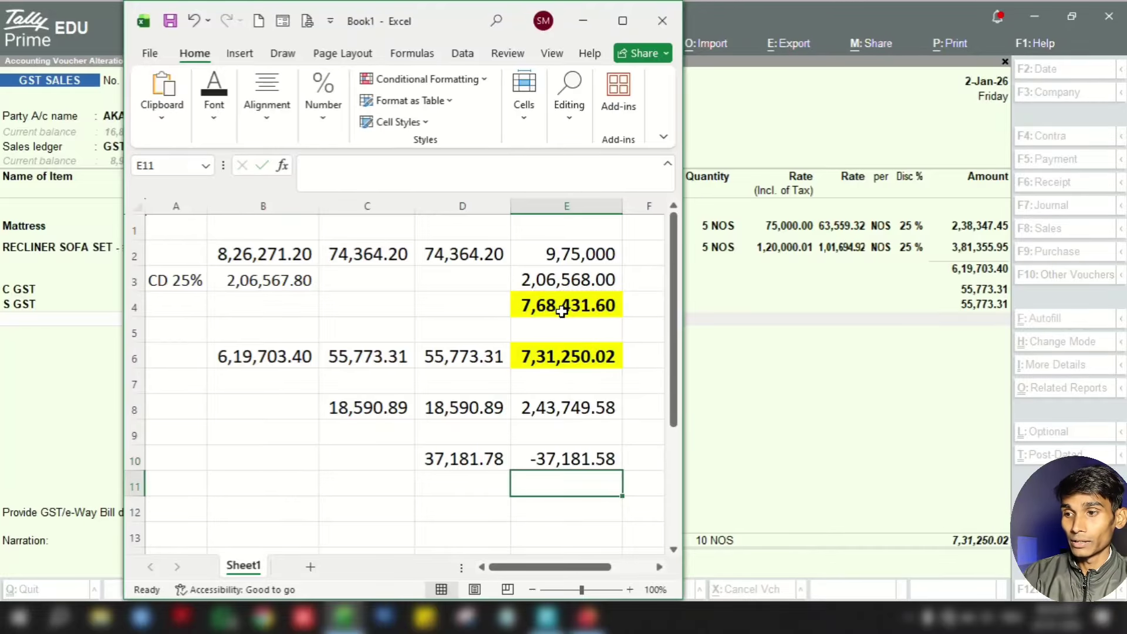
Step: Compare the total difference in E10 with the tax saving in D10, and review the amounts in E3, E4 and E6
click(574, 460)
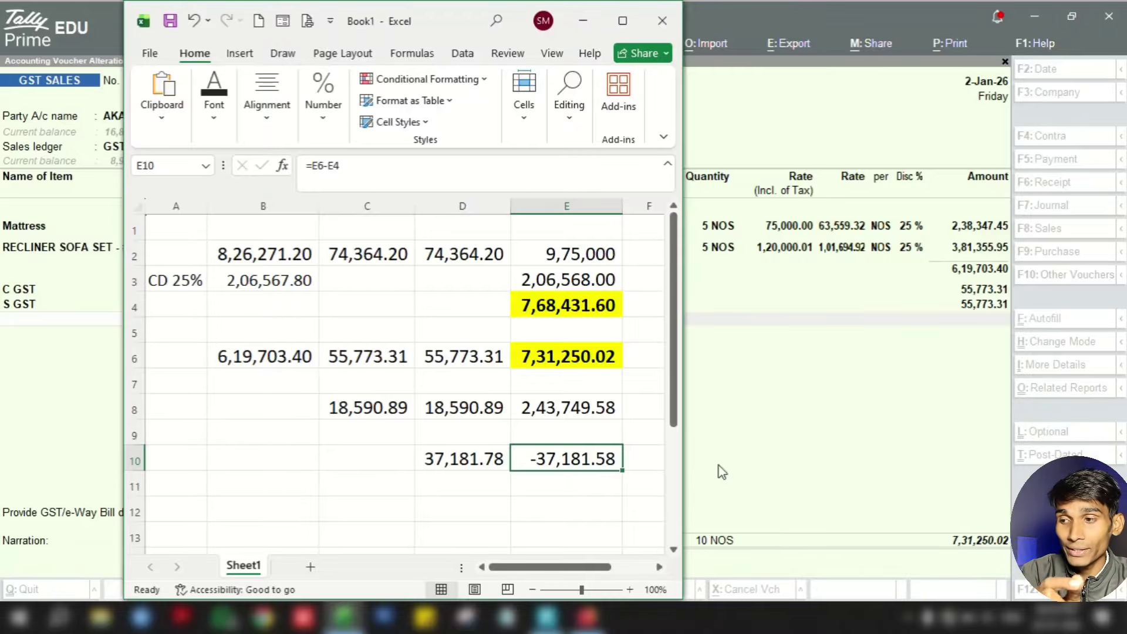
click(469, 458)
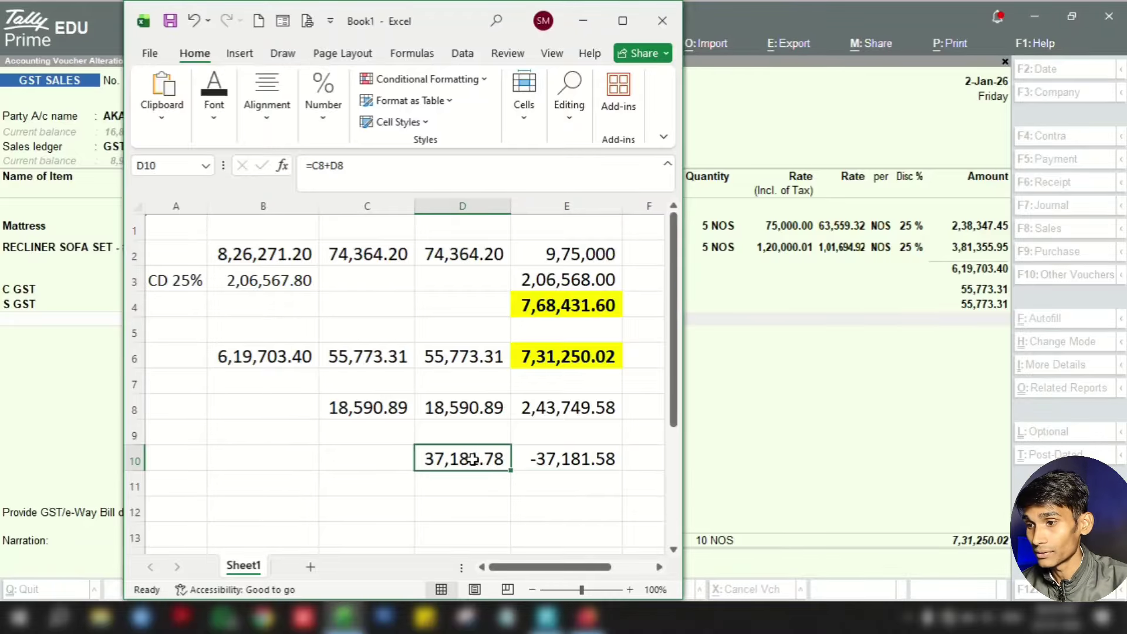
click(560, 460)
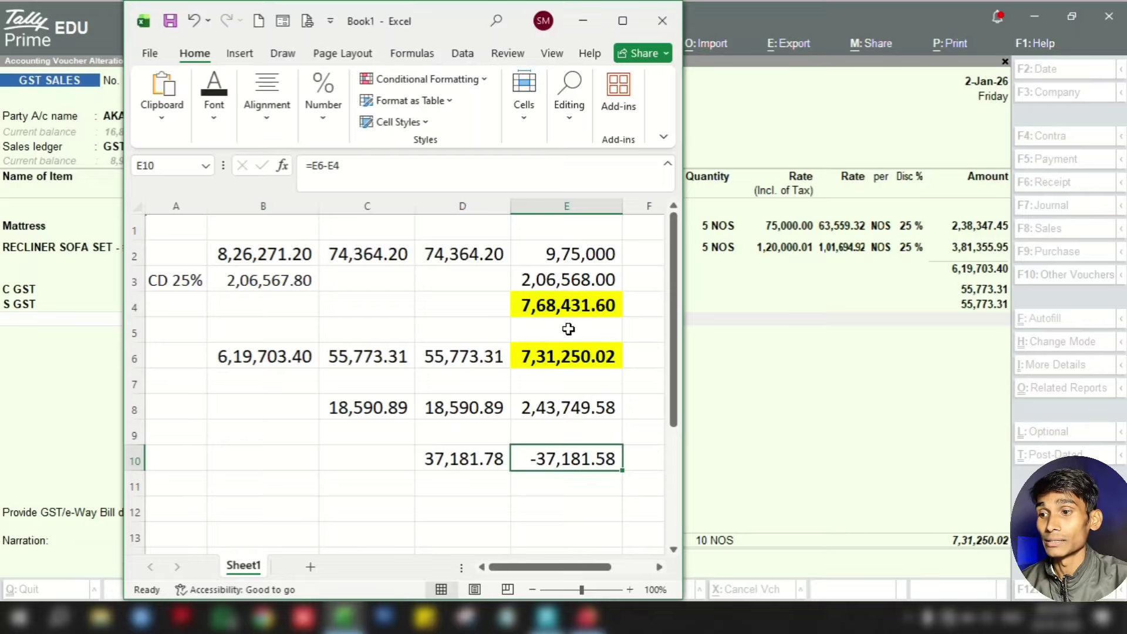
click(569, 358)
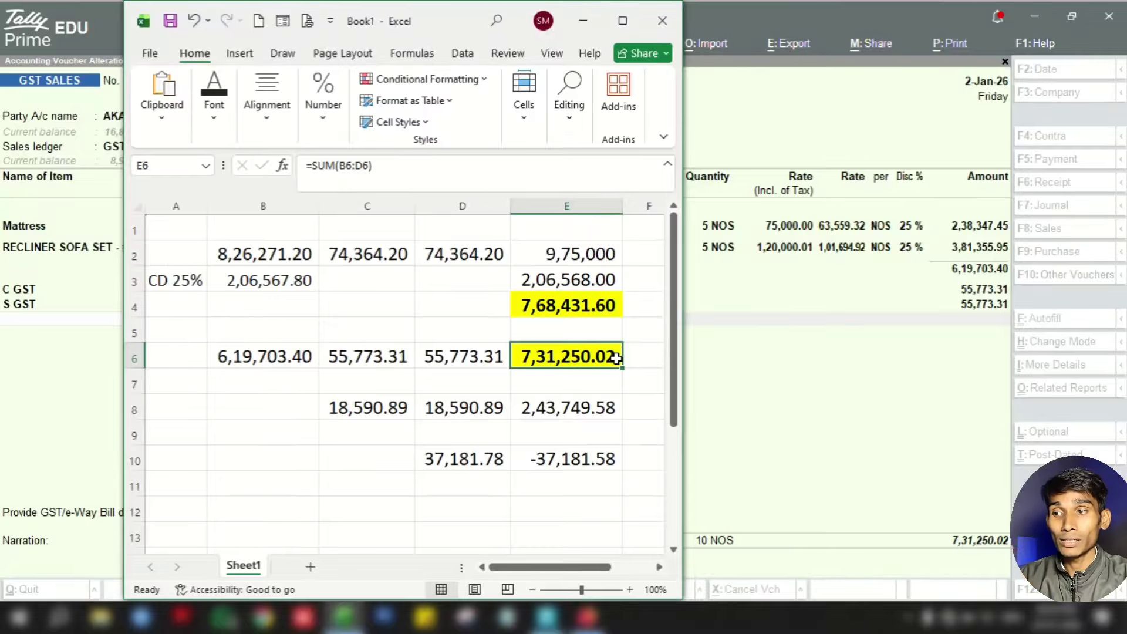
click(575, 281)
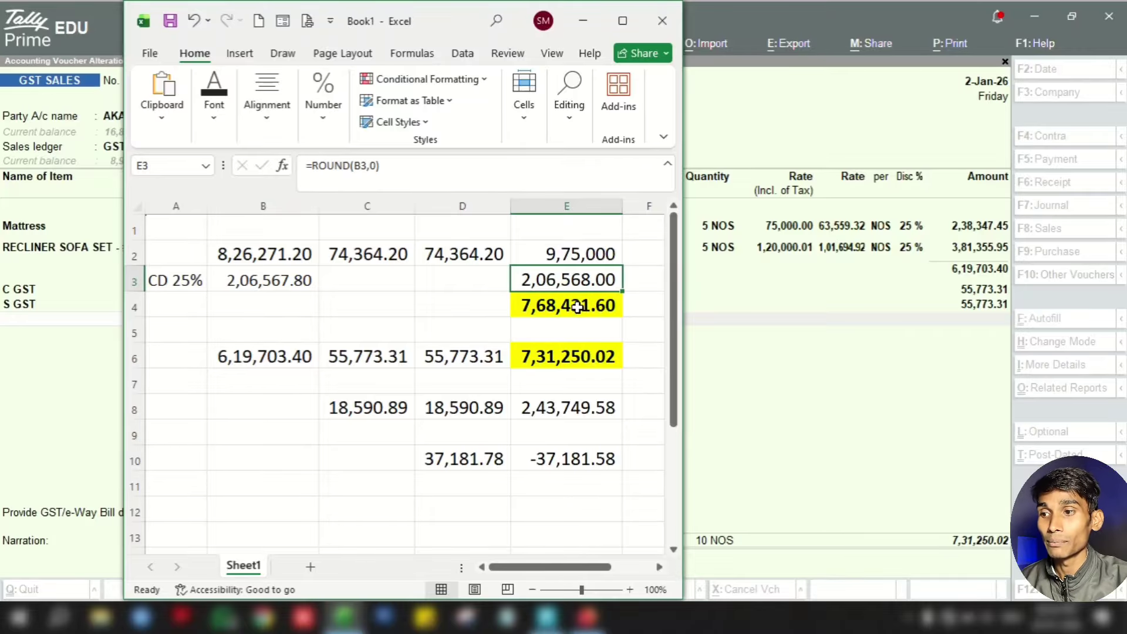
click(576, 305)
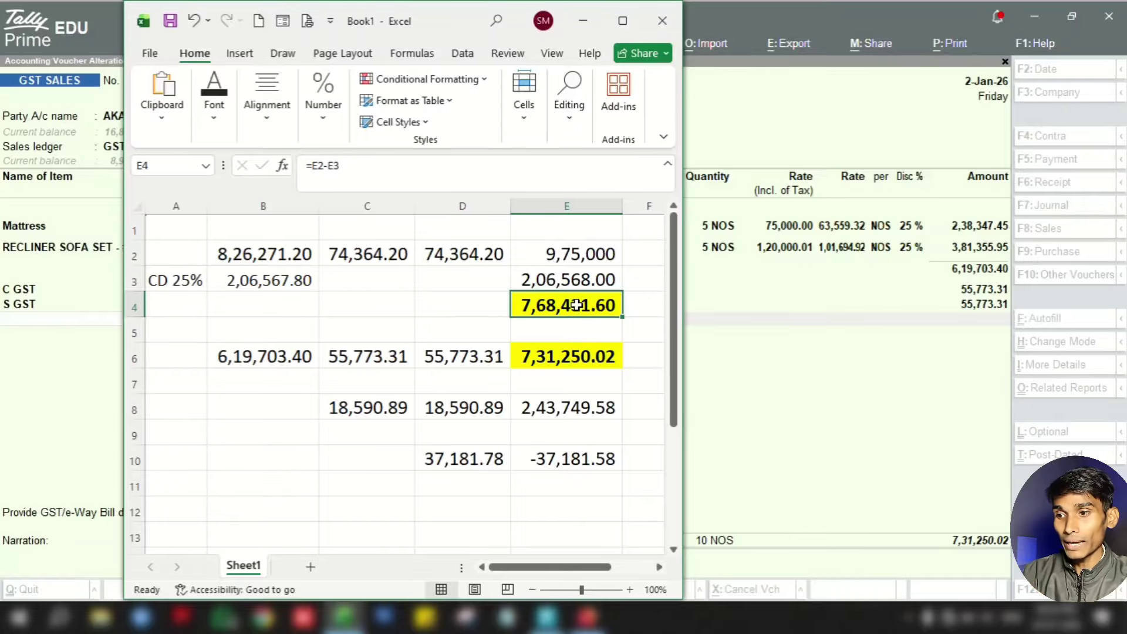
click(476, 460)
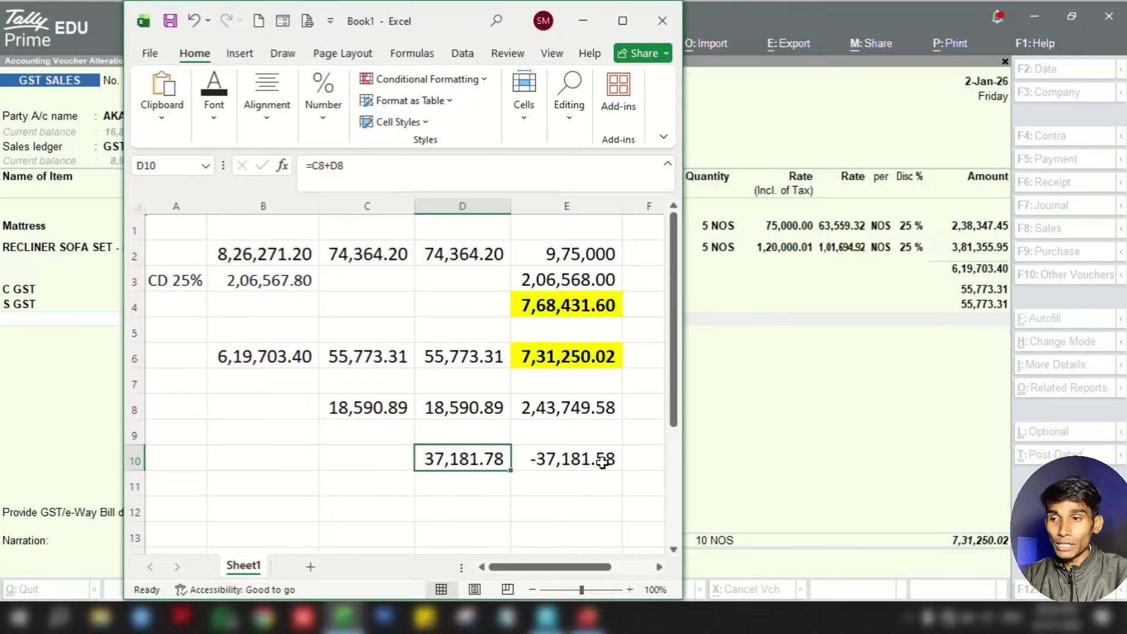
click(582, 309)
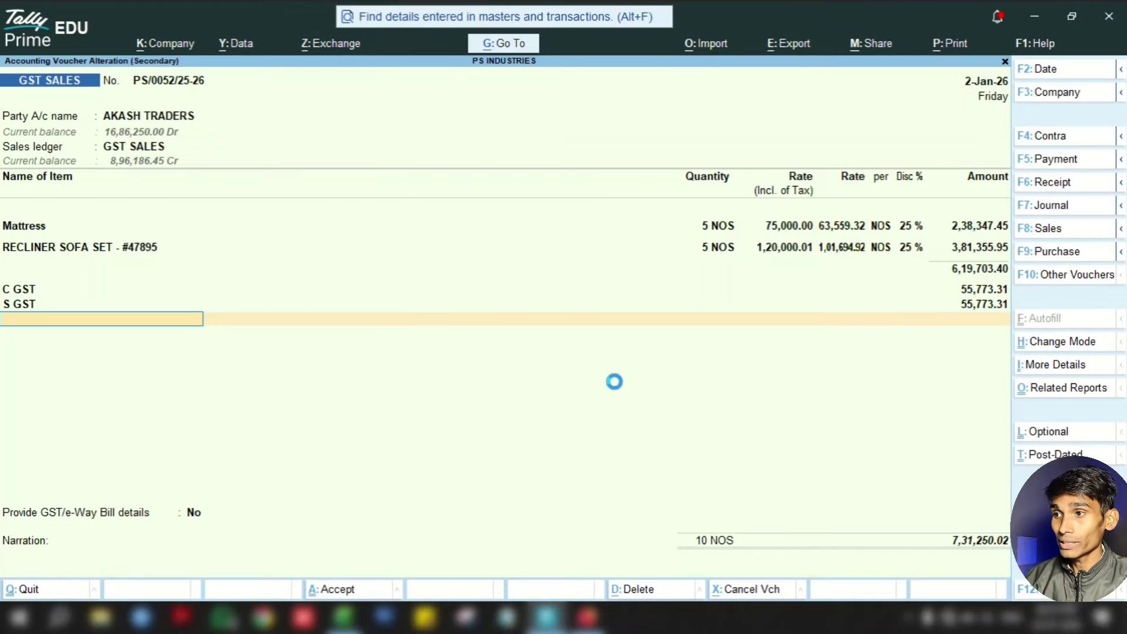
Step: In Tally Prime, discard the 25% discount changes to the GST sales invoice, check the original voucher, and return to the Display More Reports list
key(Escape)
key(y)
key(Return)
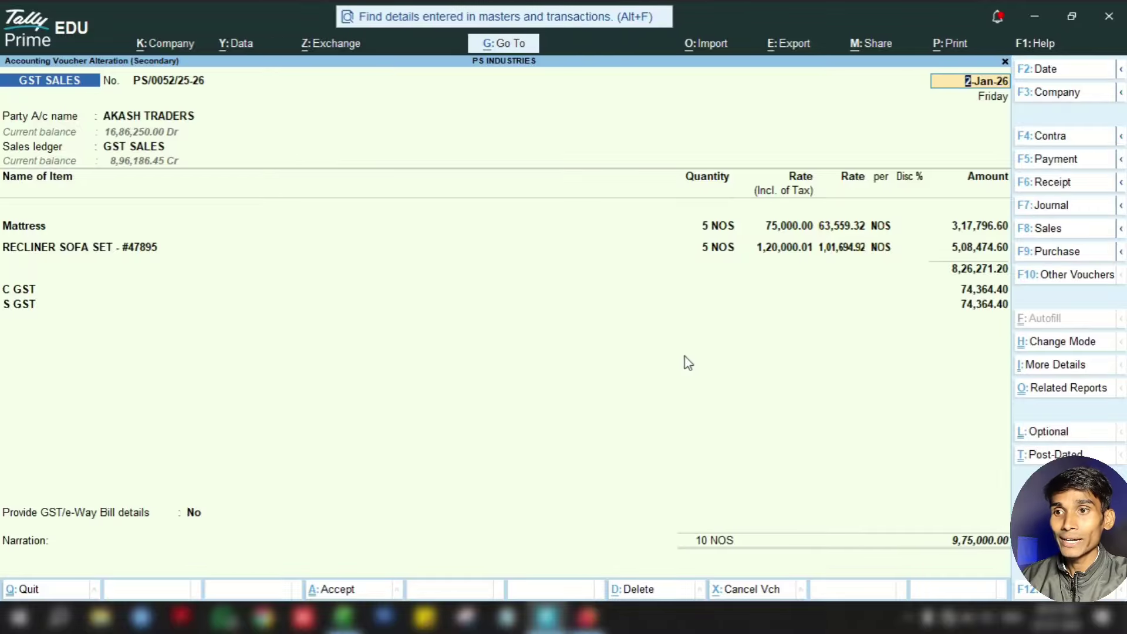
key(Escape)
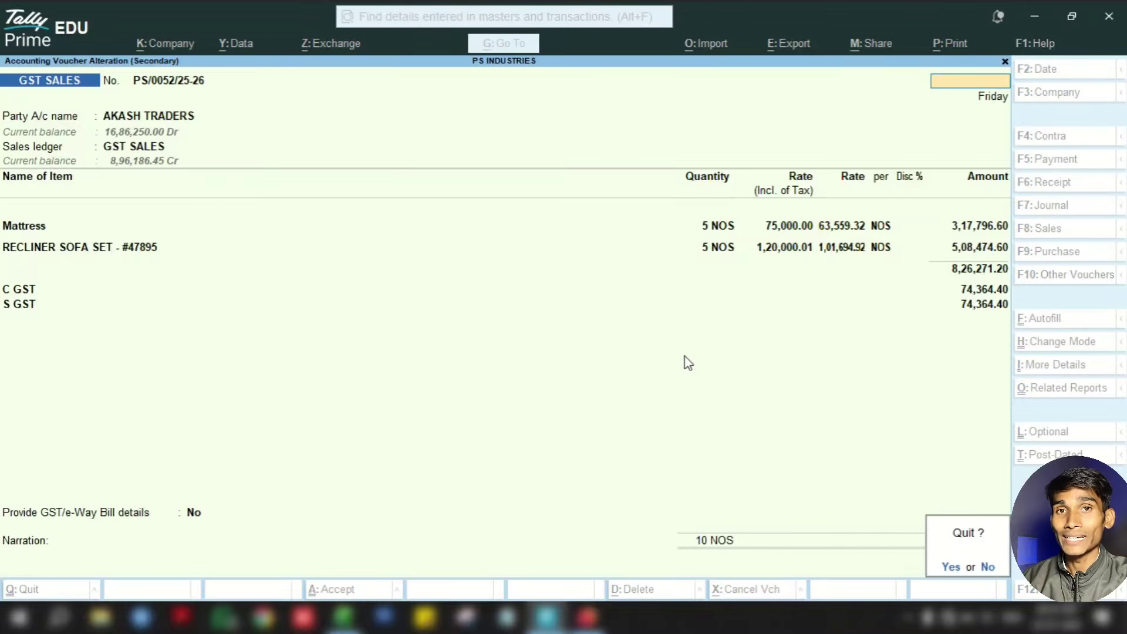
key(y)
key(Escape)
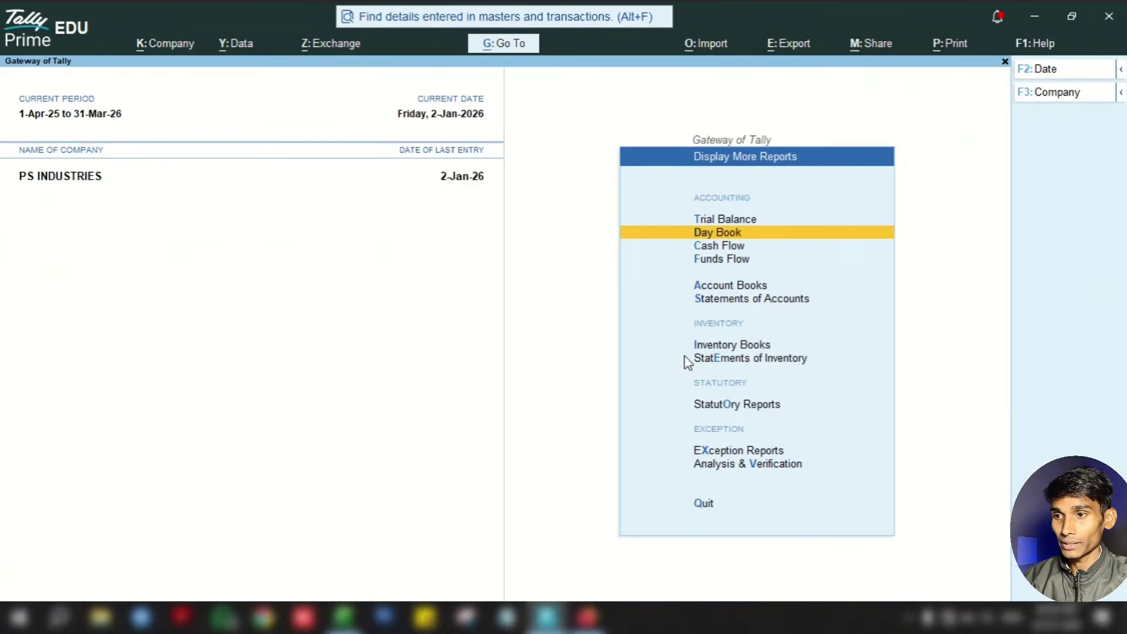
Step: Start a Credit Note voucher with AKASH TRADERS as the party account
key(v)
key(alt+F6)
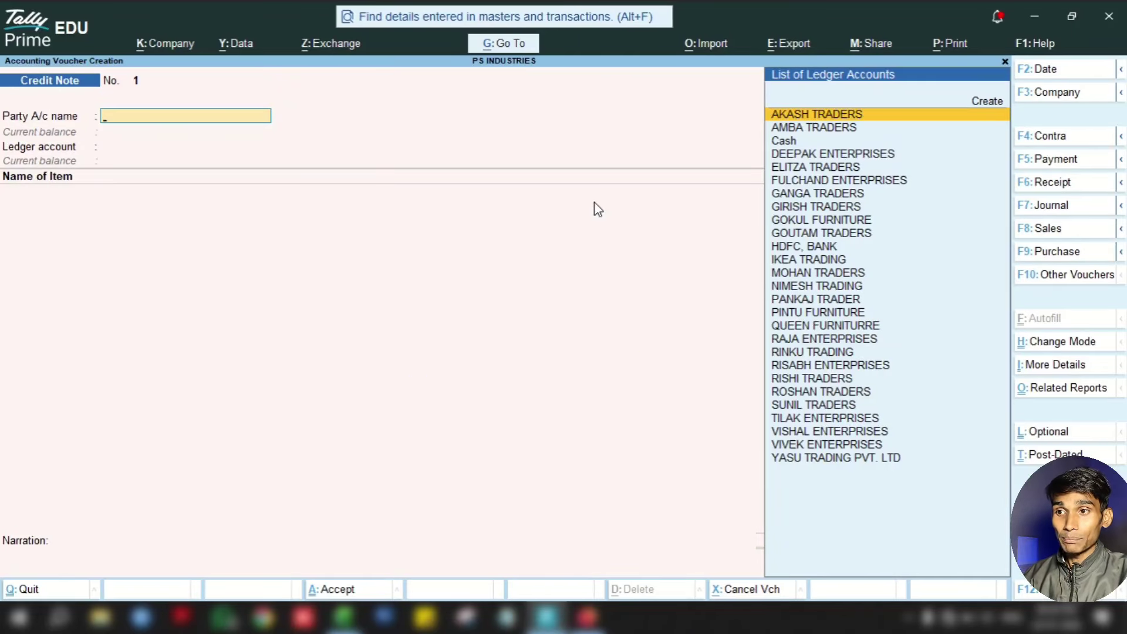
key(Return)
key(Return)
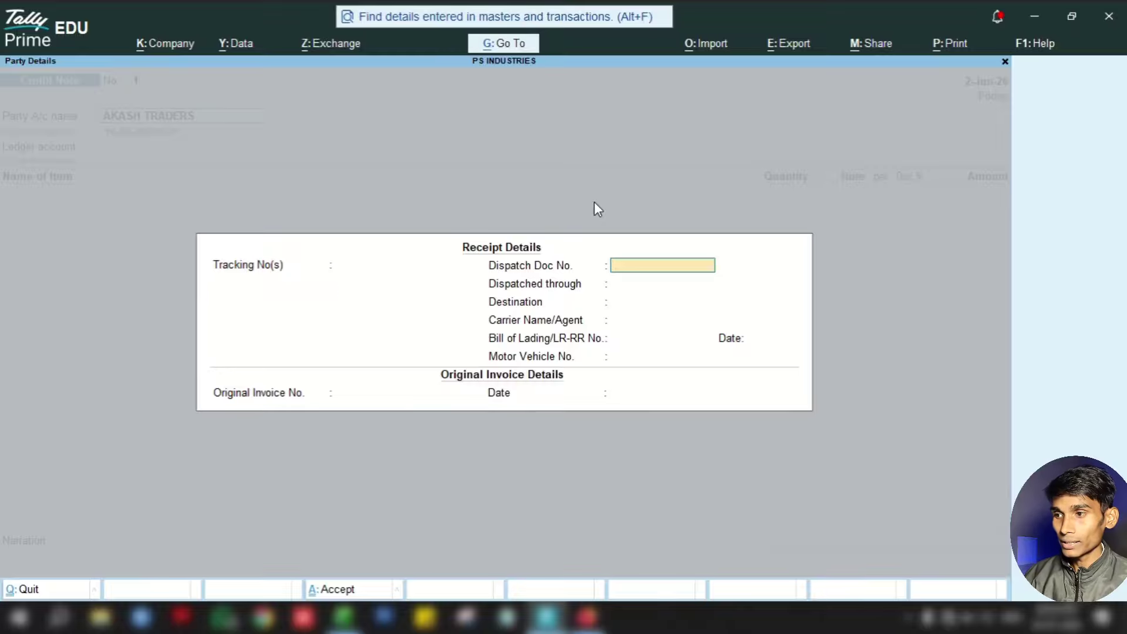
Step: Leave the credit note's receipt and original invoice details blank and accept the party details
key(Return)
key(Return)
key(Return)
key(Return)
key(Return)
key(Return)
key(Return)
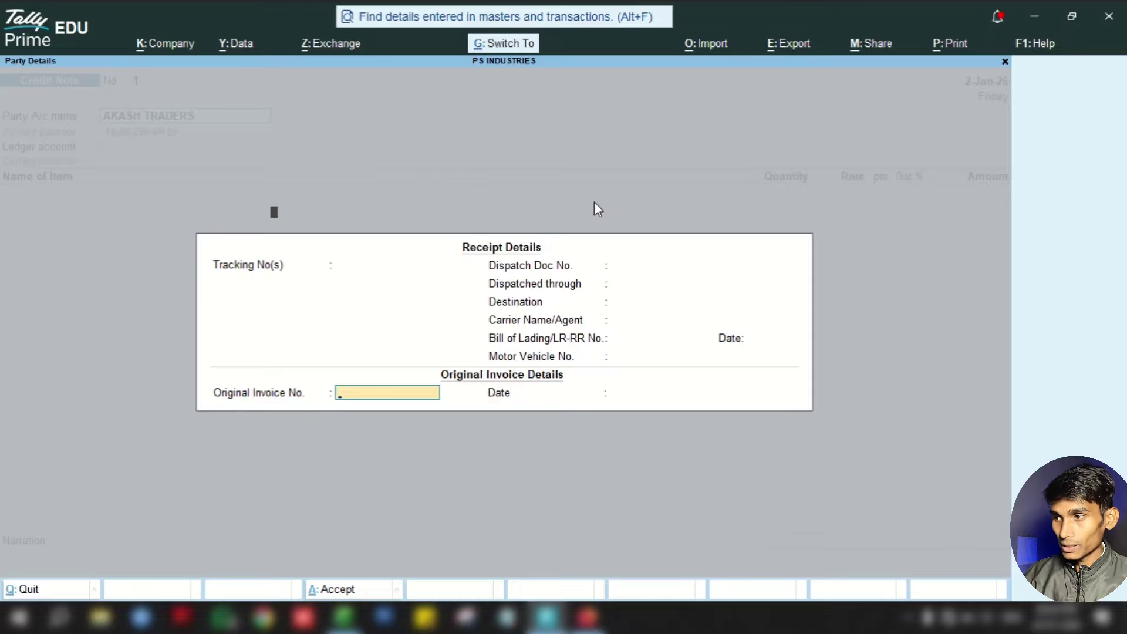
key(ctrl+a)
key(Return)
key(ctrl+a)
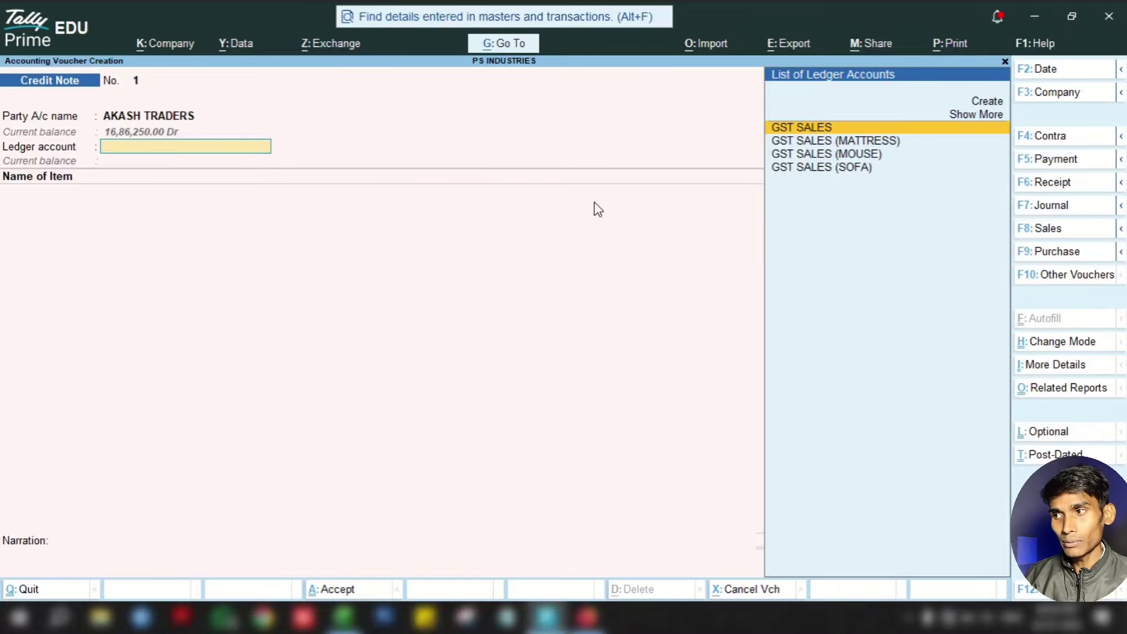
Step: Use the GST SALES ledger in the credit note and add the Mattress item without a quantity or rate
key(Return)
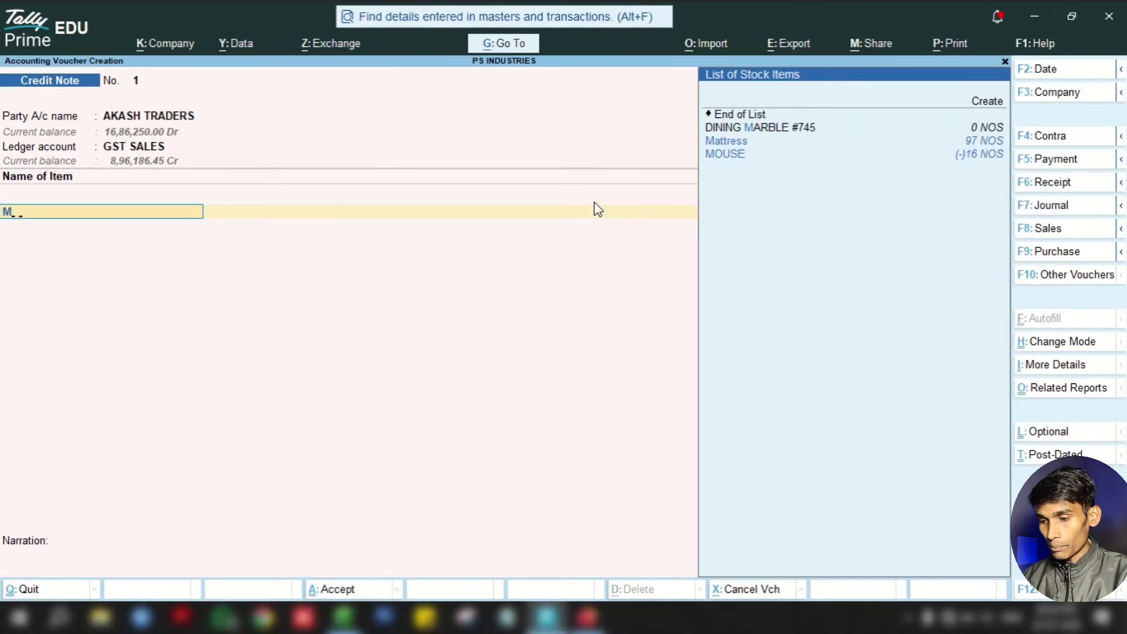
text(Mat)
key(Return)
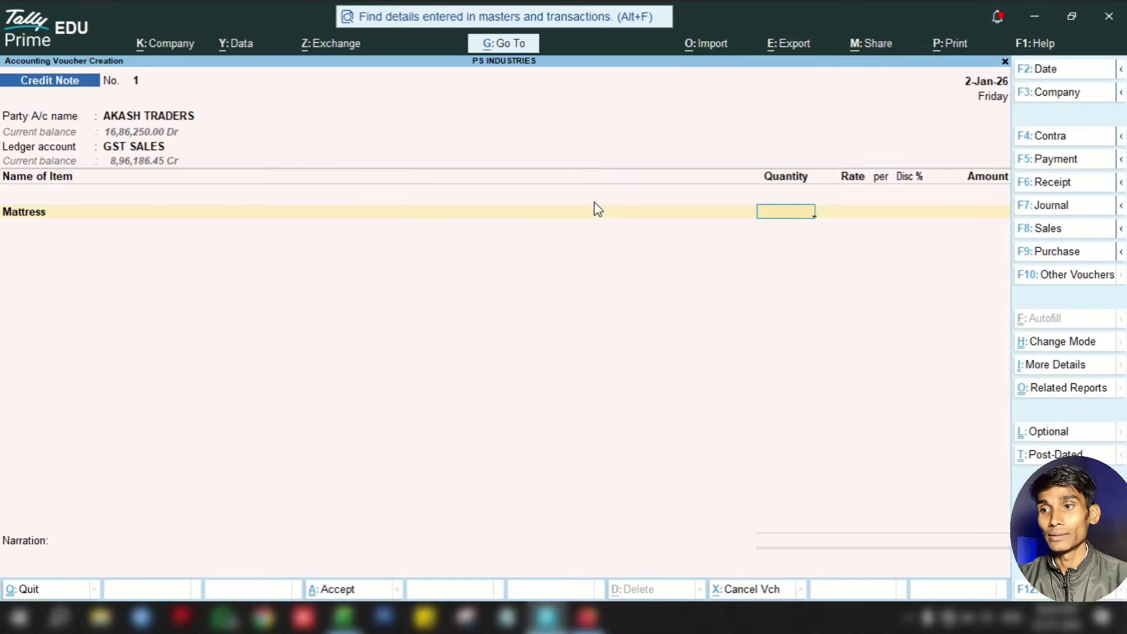
key(Return)
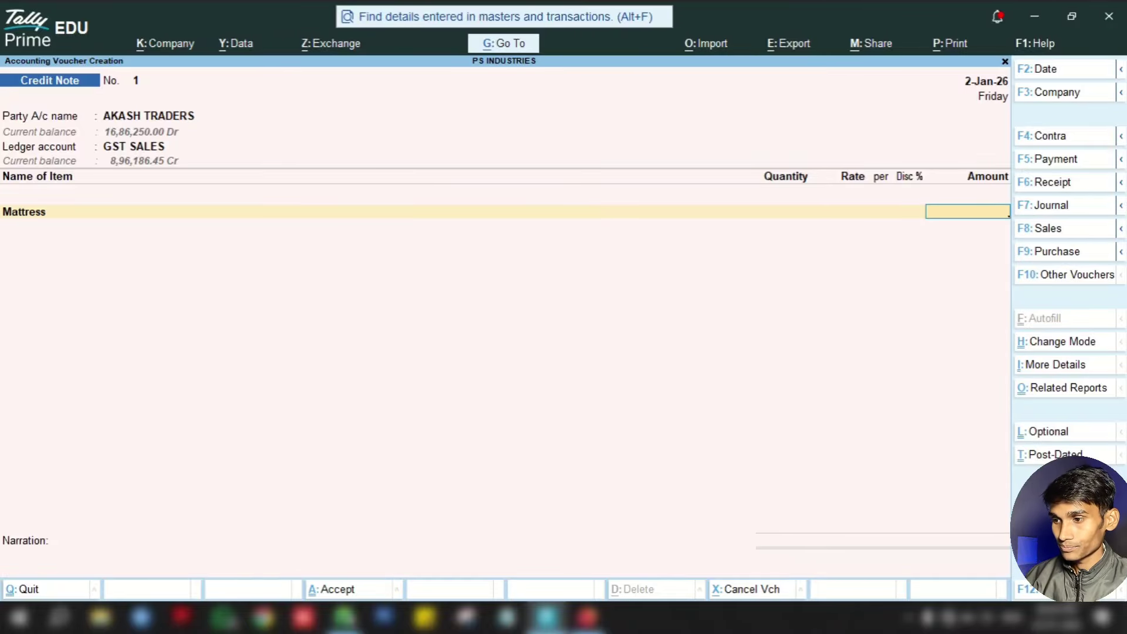
Step: Check the Excel comparison, then open the AKASH TRADERS GST sales invoice in Tally Prime from its Ledger Vouchers report
click(344, 616)
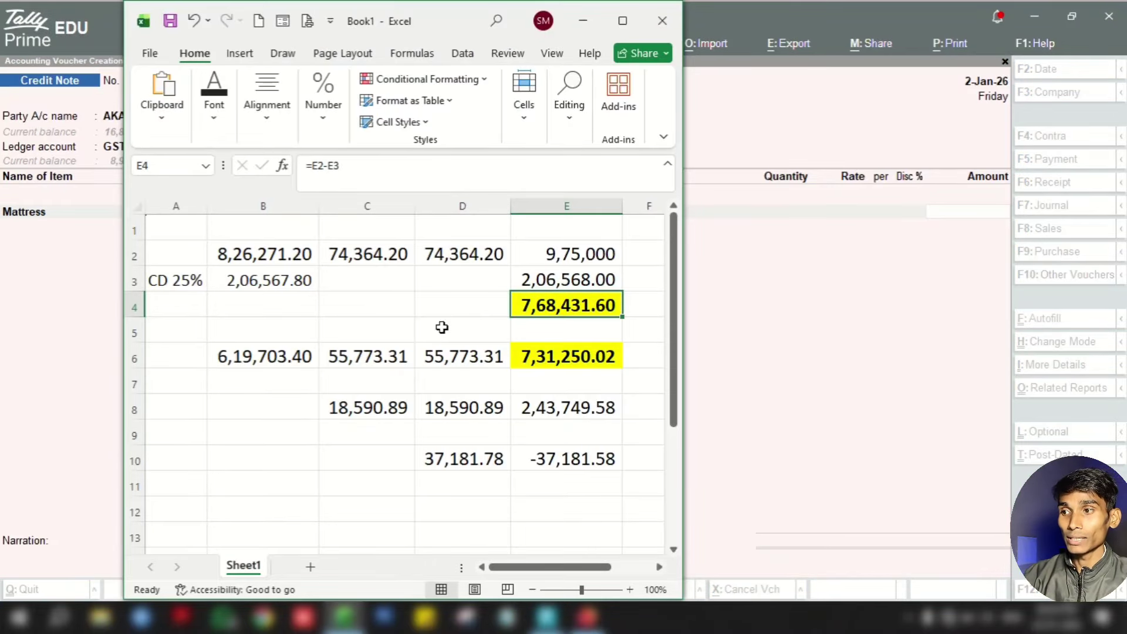
click(863, 304)
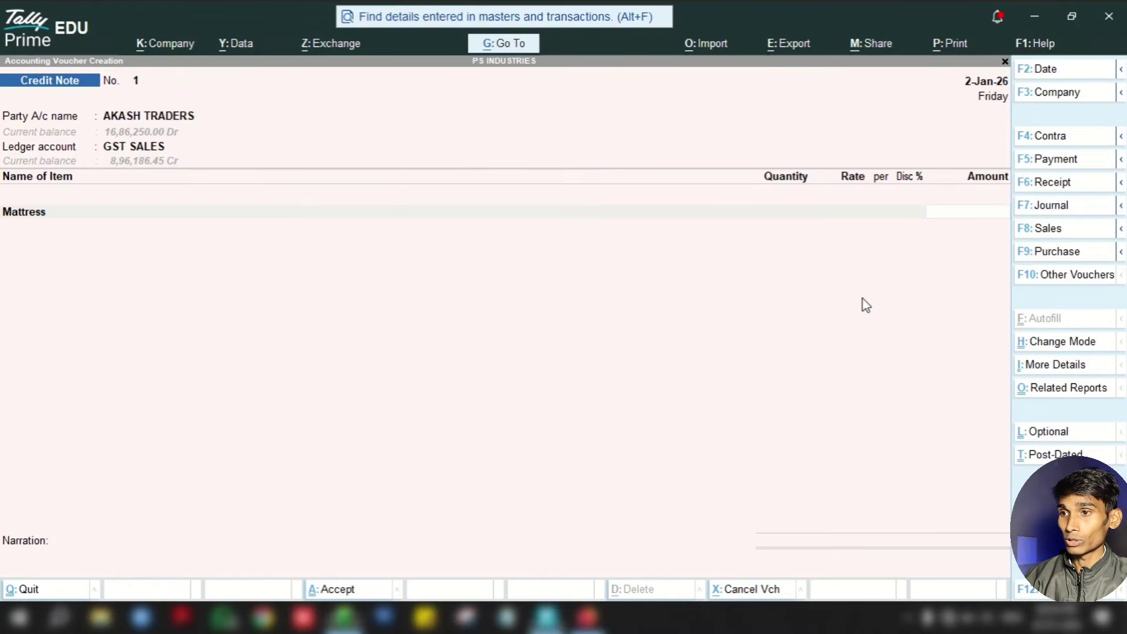
click(497, 51)
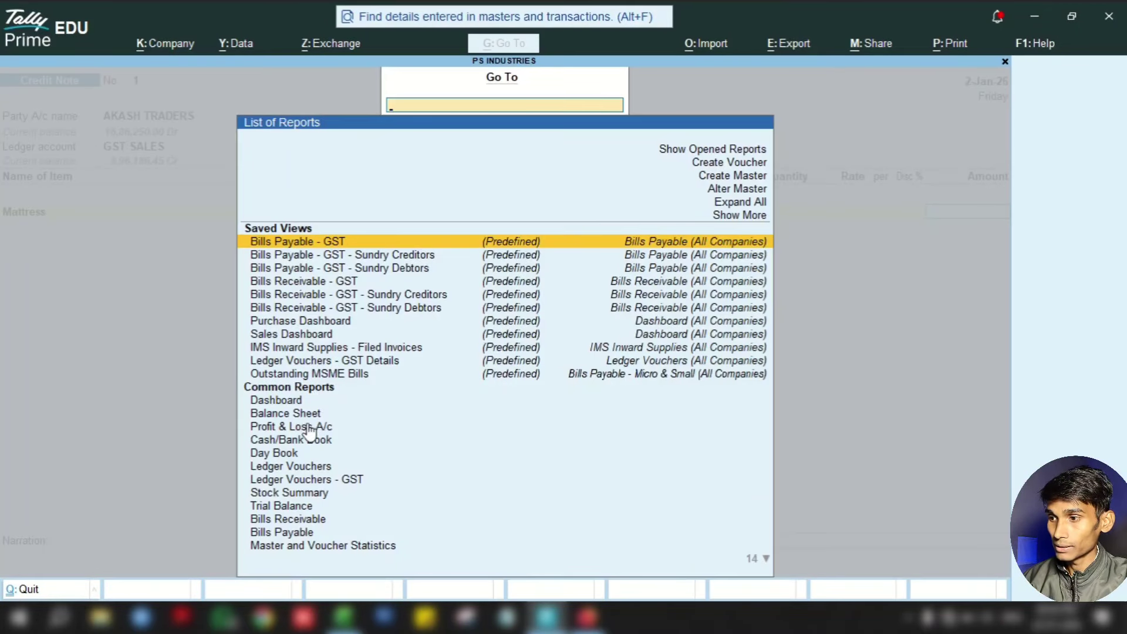
click(297, 467)
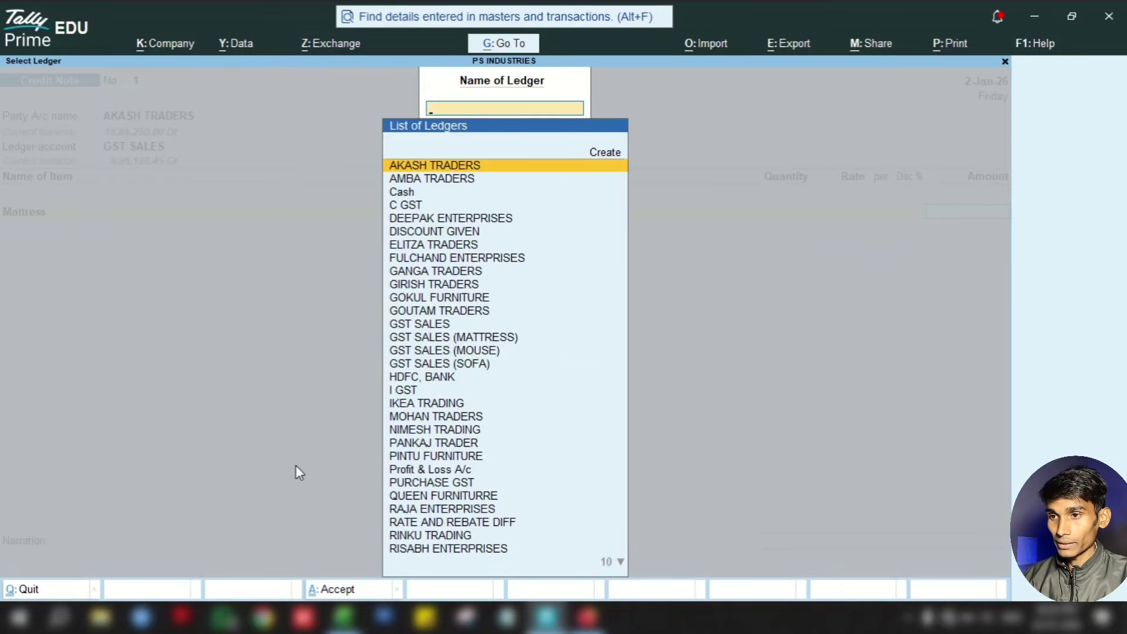
key(Return)
key(Down)
key(Return)
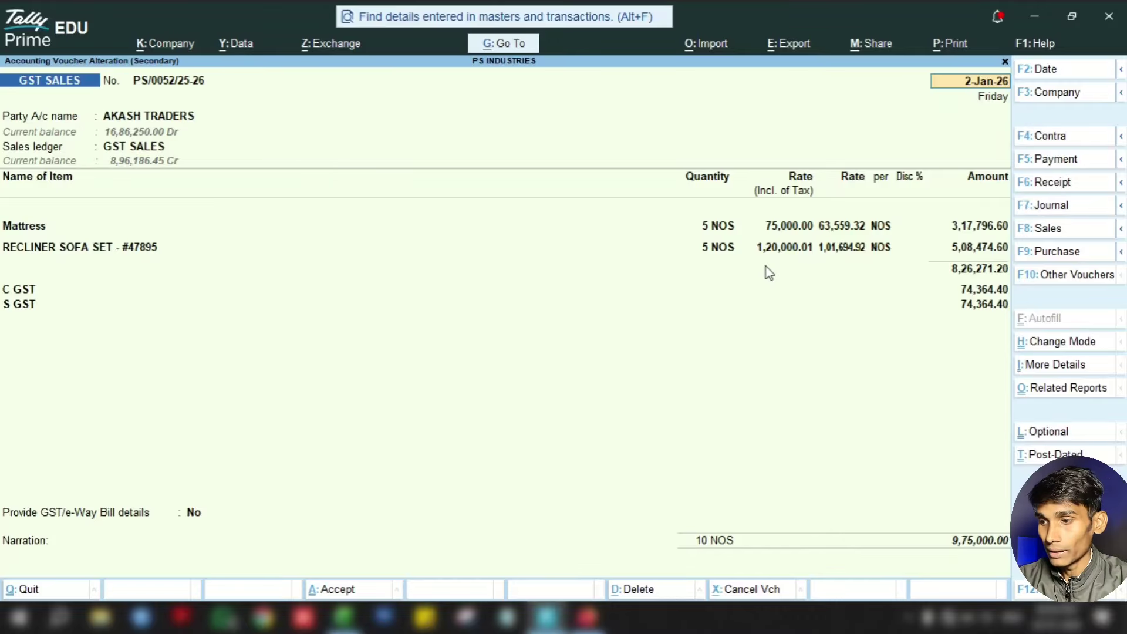
Step: Add a new sheet to the Excel workbook and enter the invoice's Mattress amount, 317796.6, in cell B2
click(343, 616)
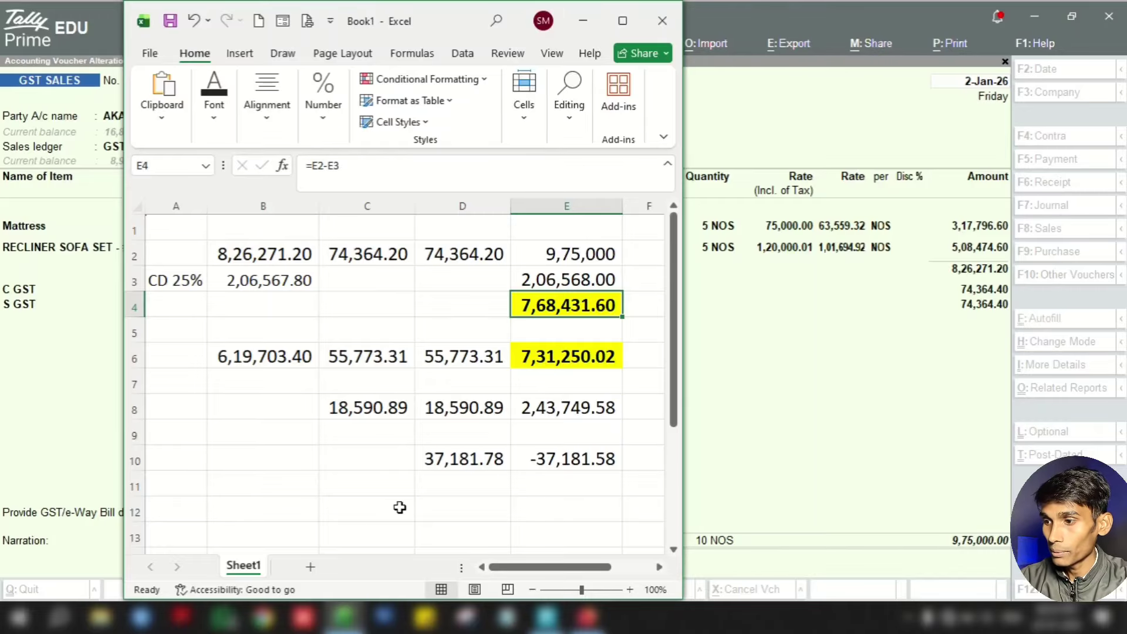
click(312, 567)
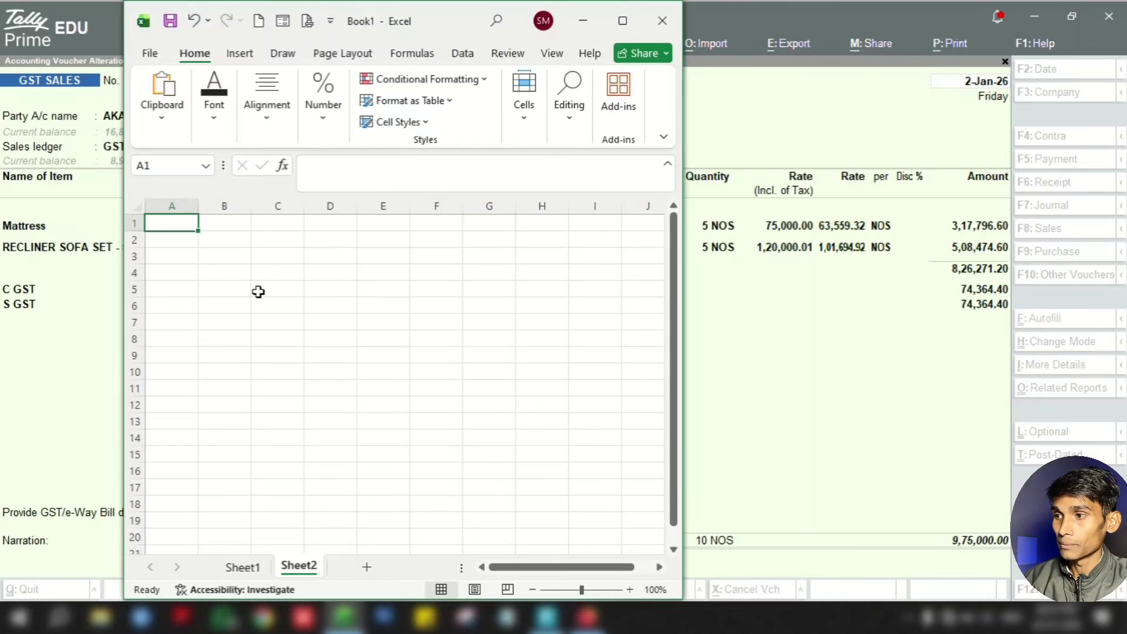
click(239, 239)
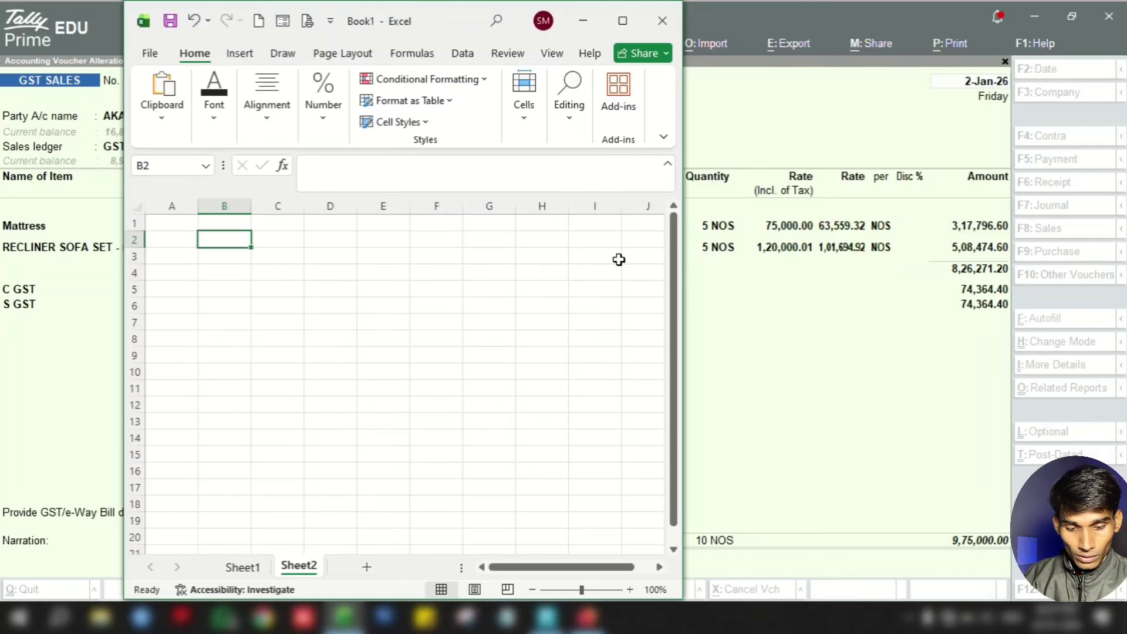
text(317)
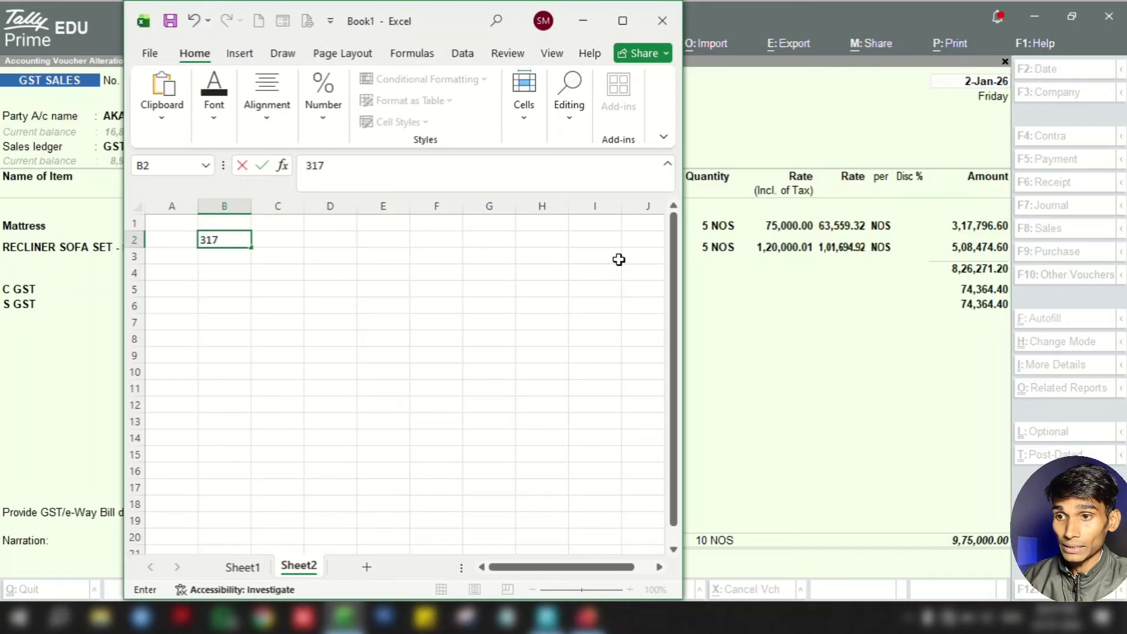
click(970, 235)
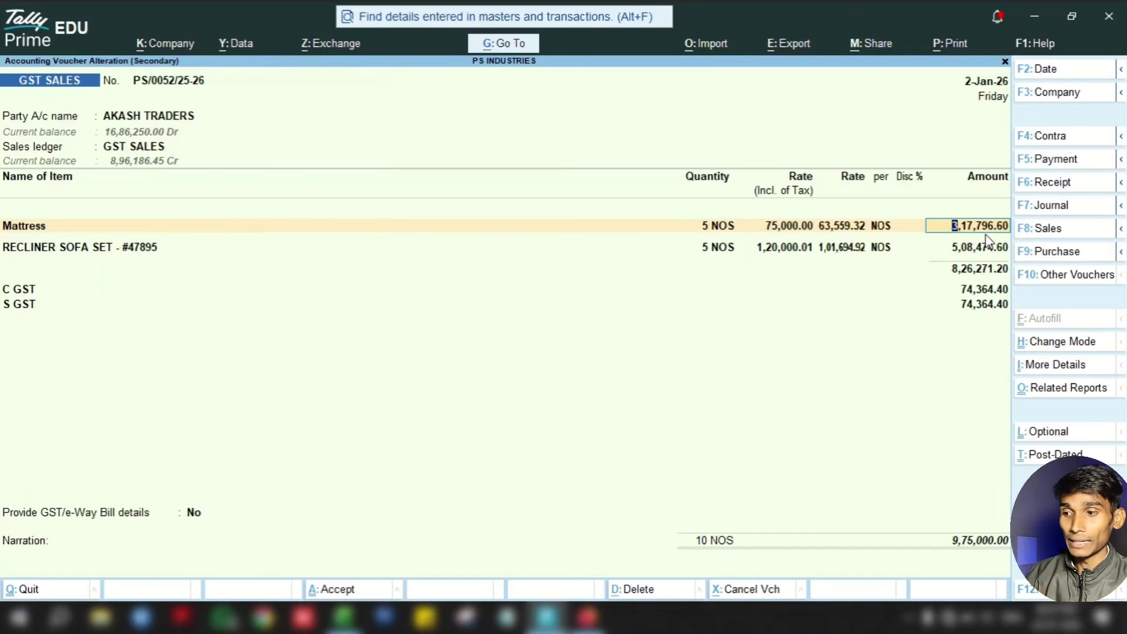
click(343, 616)
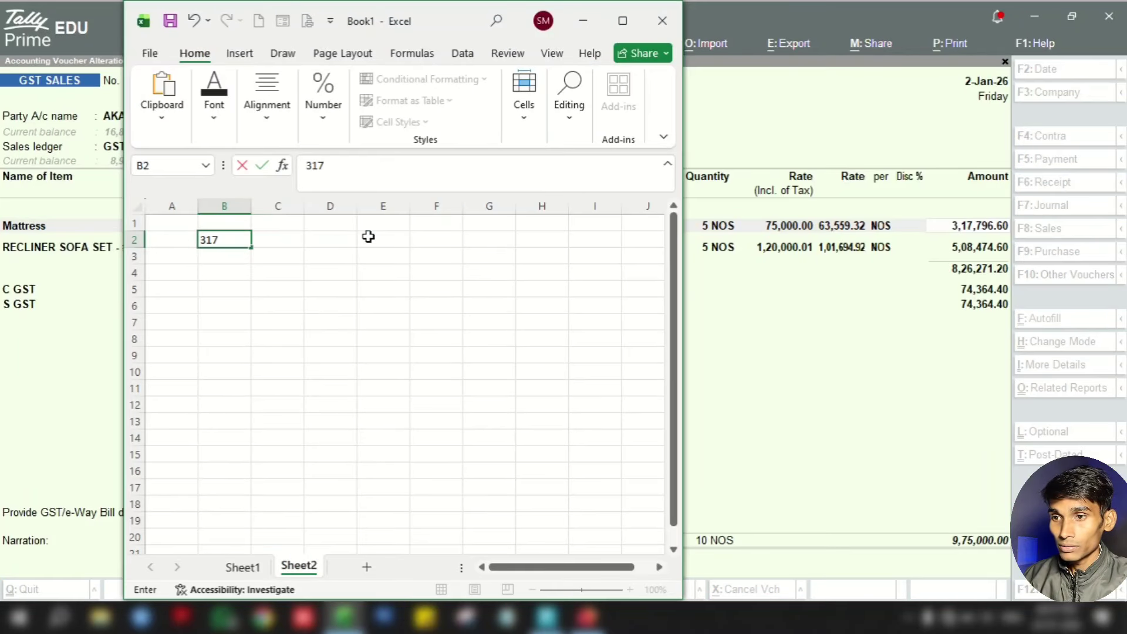
text(79)
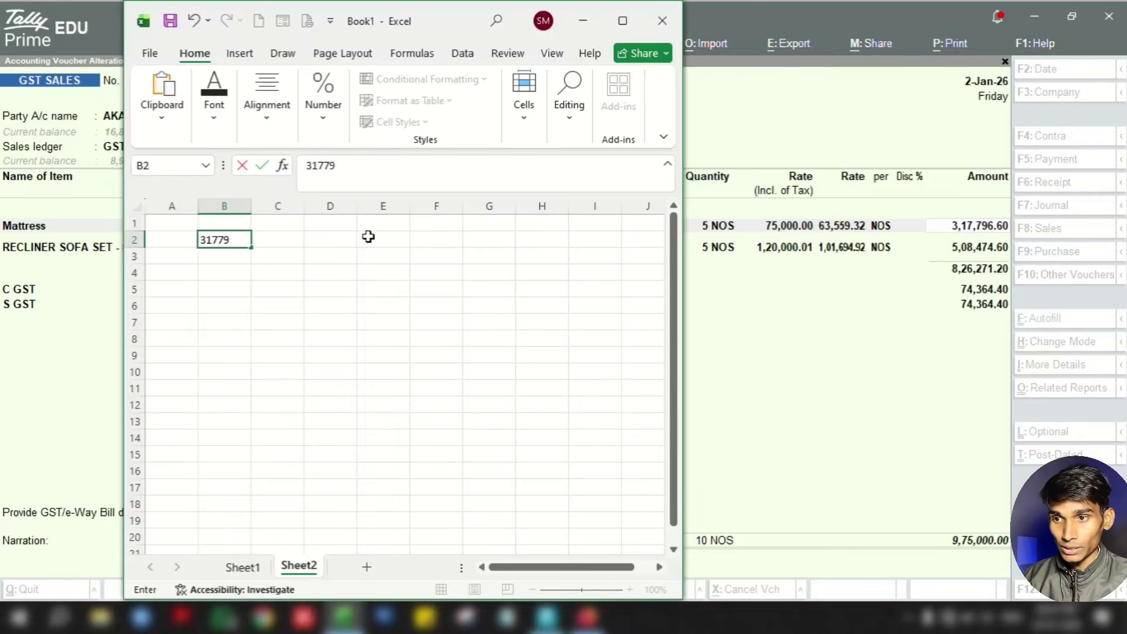
text(6.6)
key(Return)
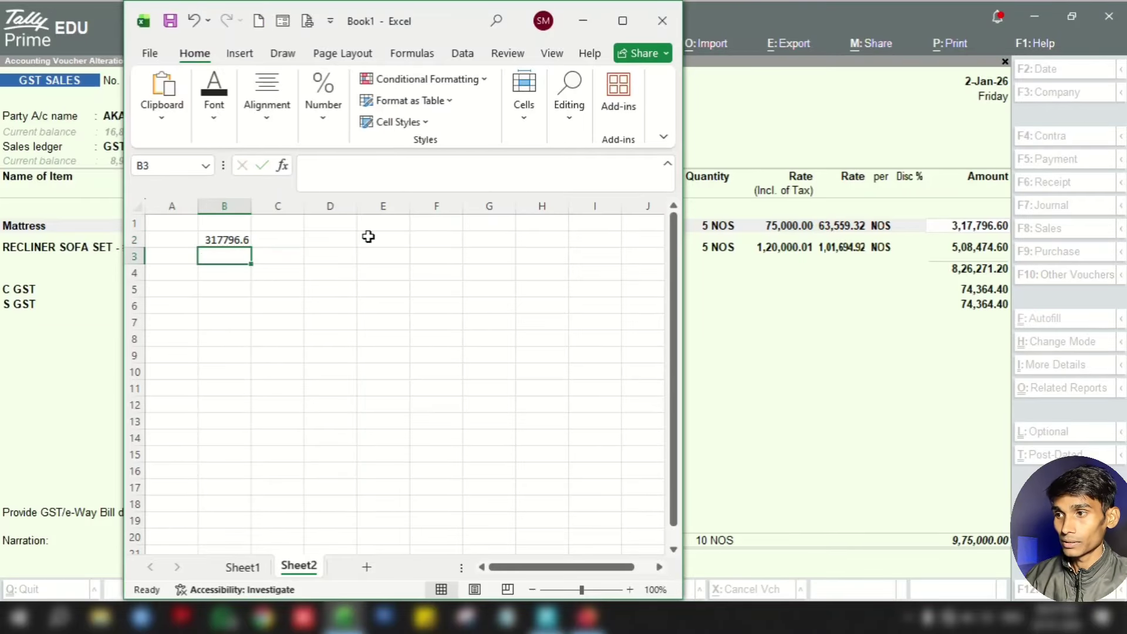
Step: Increase the font size of all cells in Sheet2 to 24
click(137, 206)
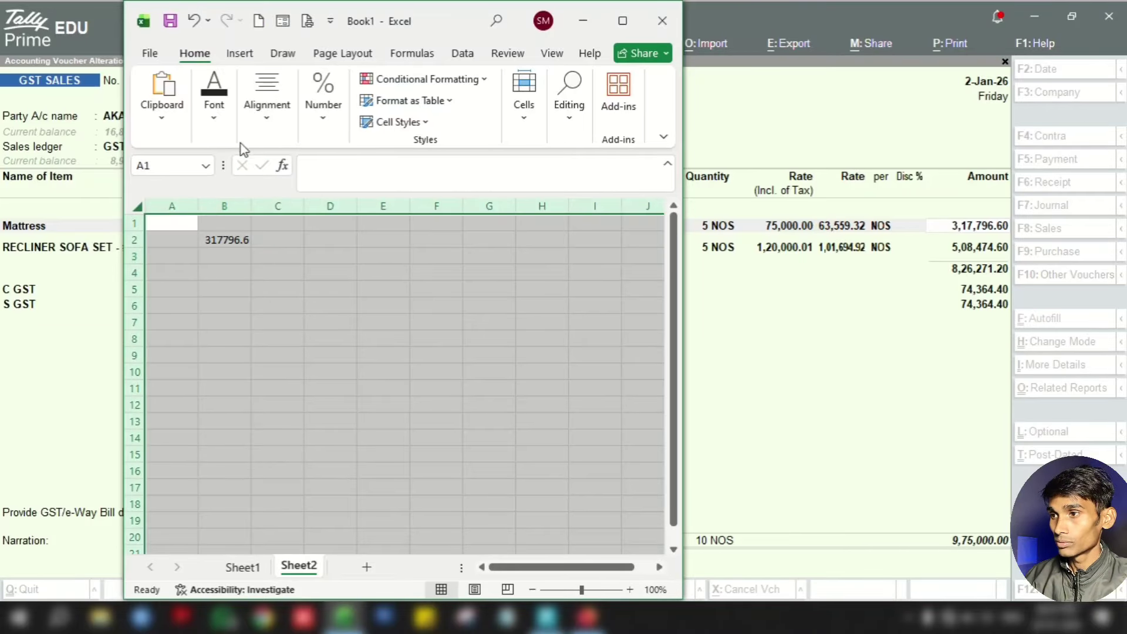
click(221, 122)
click(347, 163)
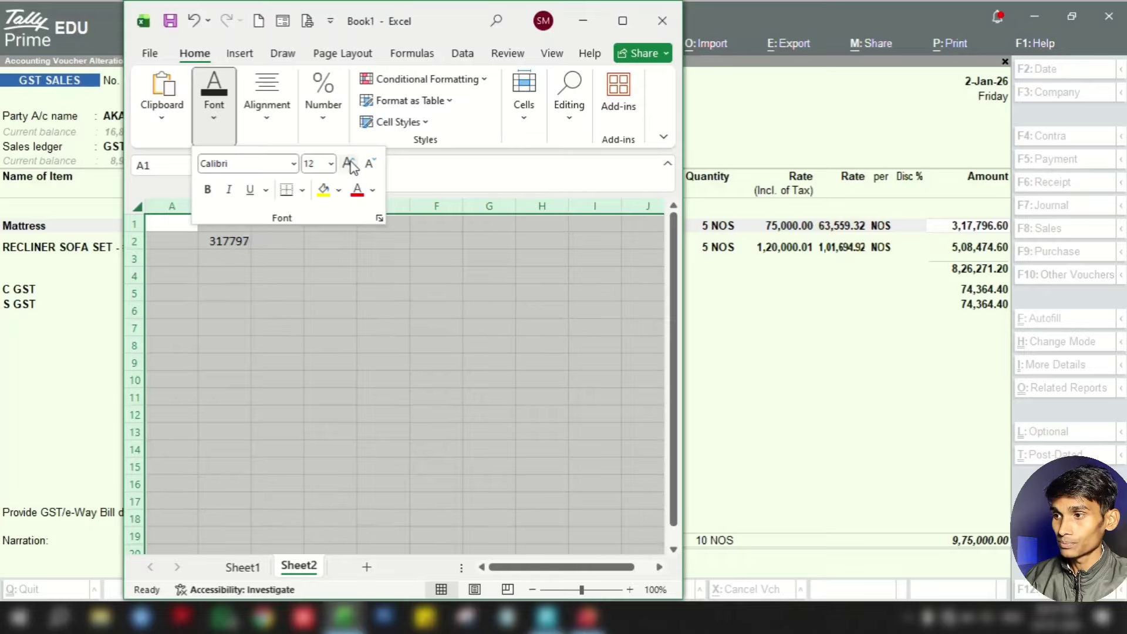
click(347, 164)
click(347, 163)
click(347, 163)
click(347, 163)
click(348, 163)
click(347, 163)
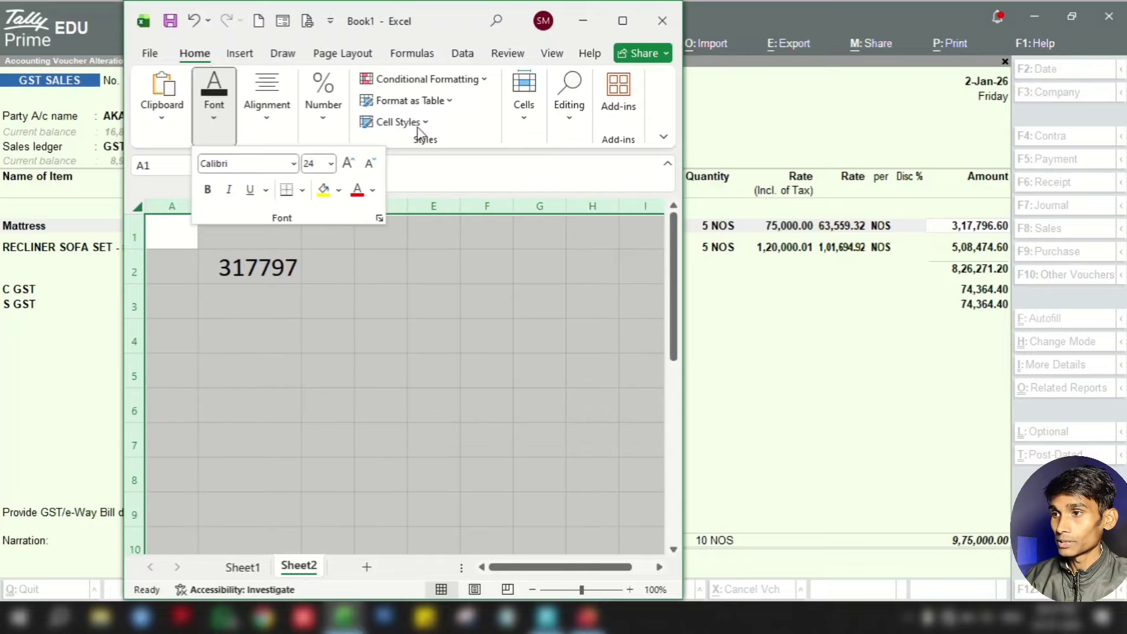
Step: Apply the comma number format with two decimals to all of Sheet2 and widen column C
click(329, 116)
click(370, 190)
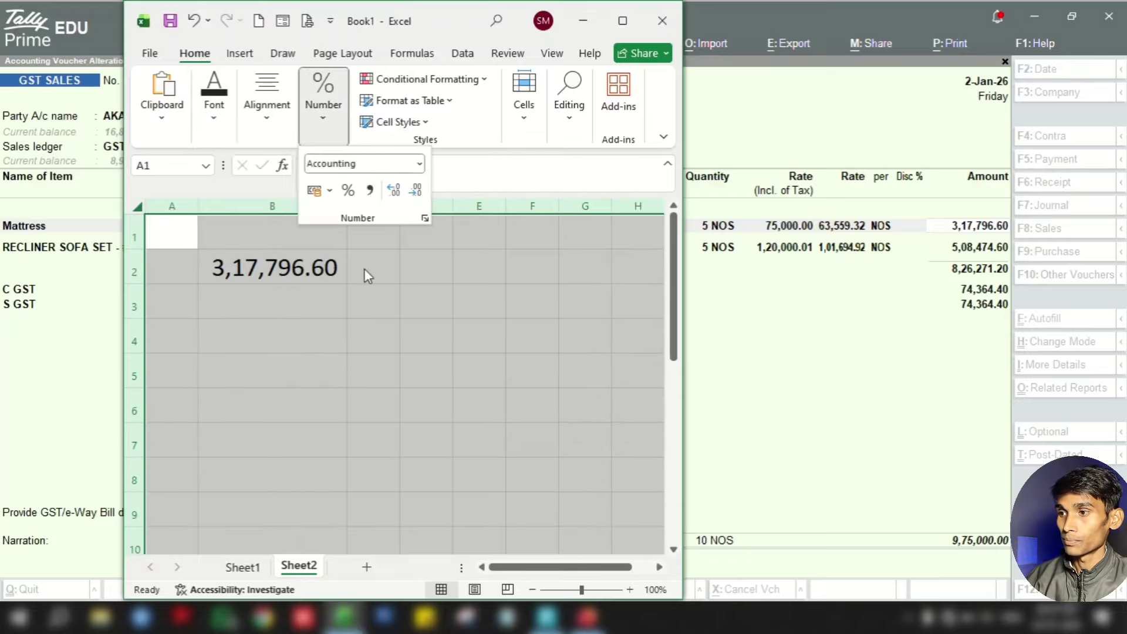
click(299, 270)
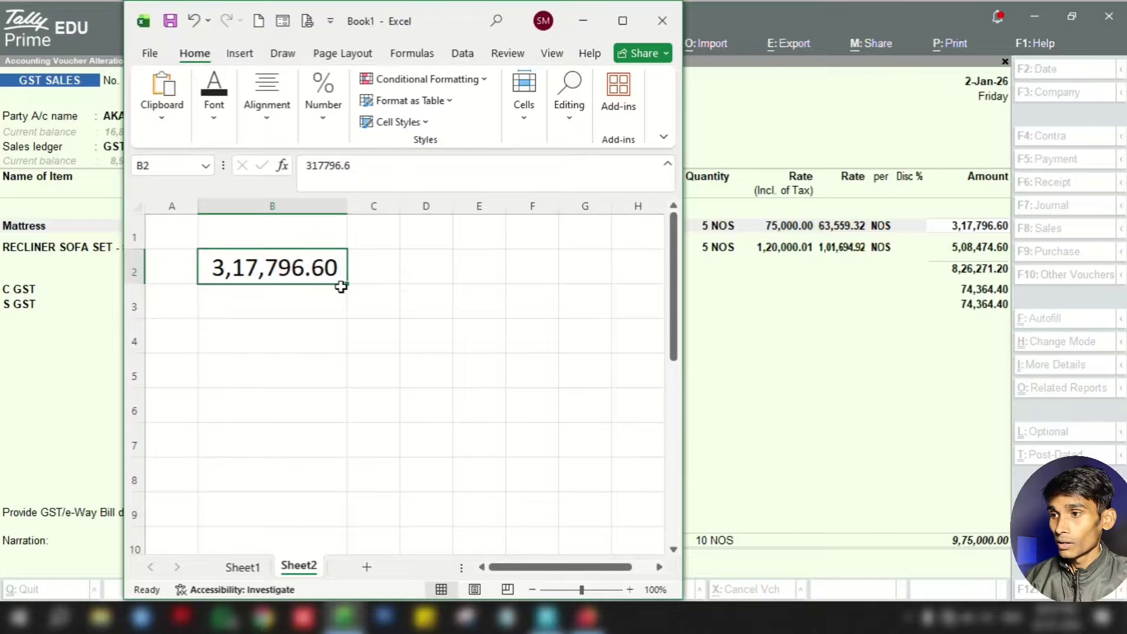
click(366, 264)
drag(396, 209, 453, 235)
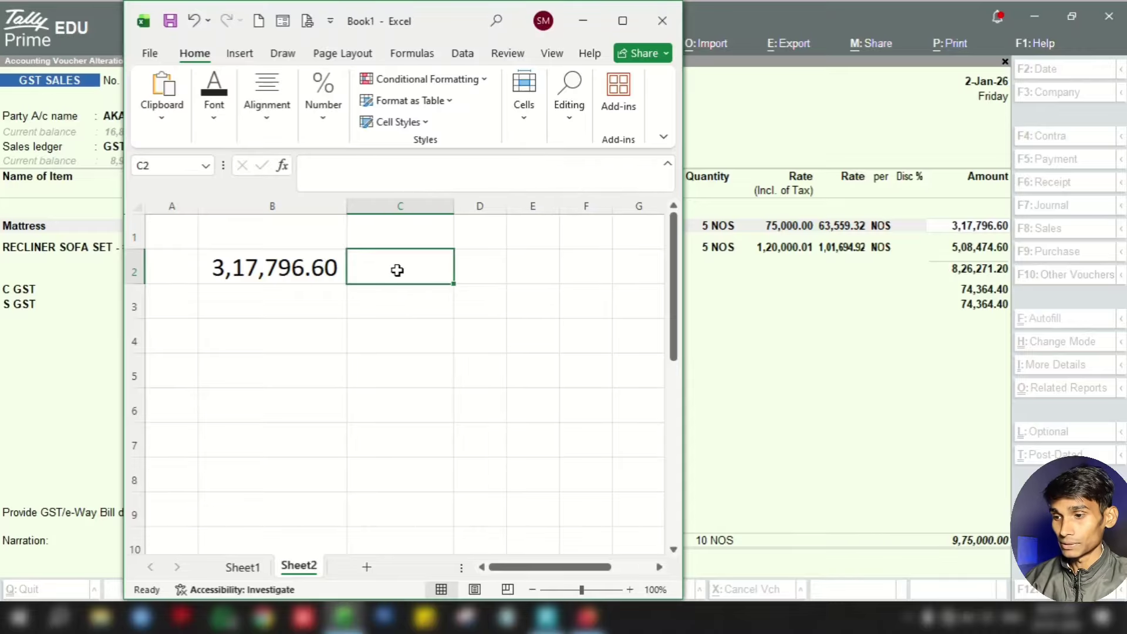
Step: Enter the RECLINER SOFA SET amount from the Tally Prime invoice, 508474.60, in cell B3 of the Excel sheet
click(295, 302)
text(508)
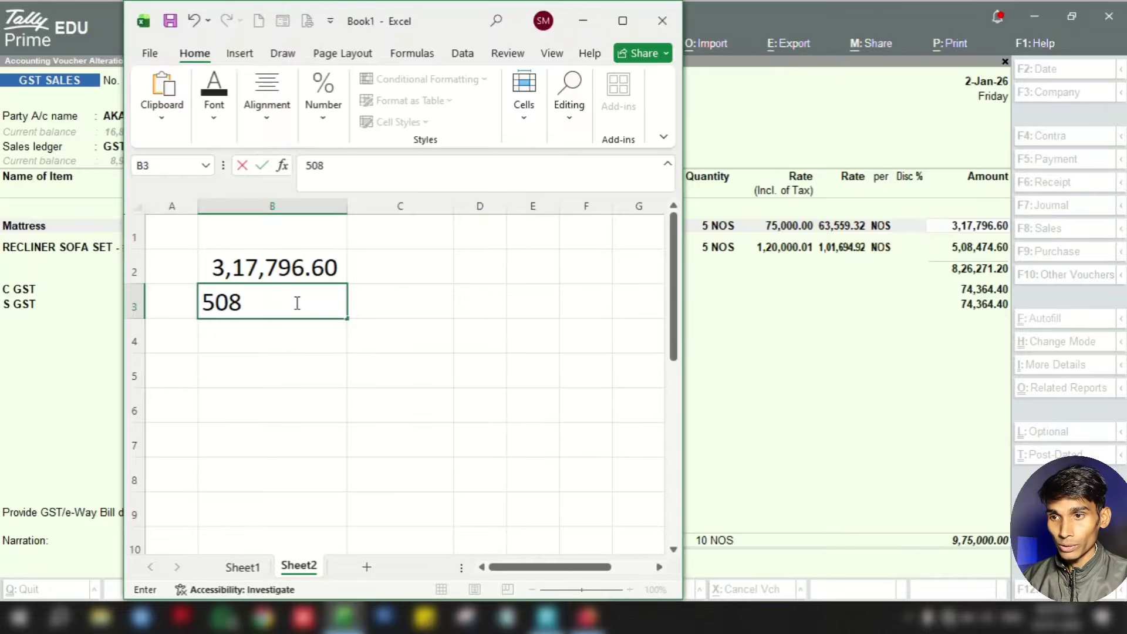
click(984, 250)
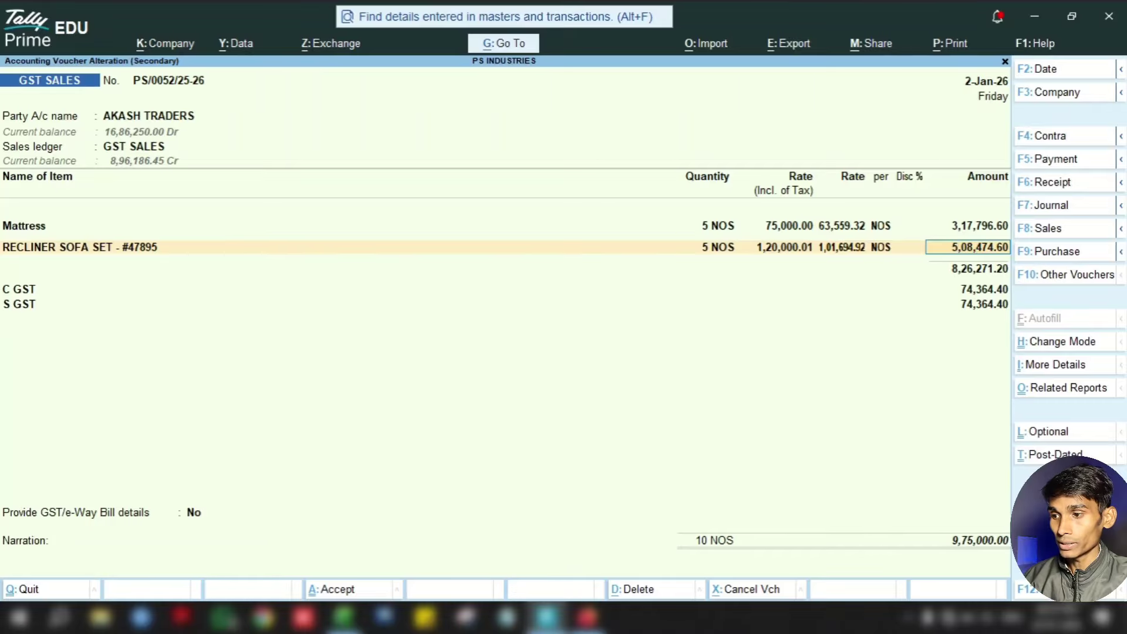
click(344, 616)
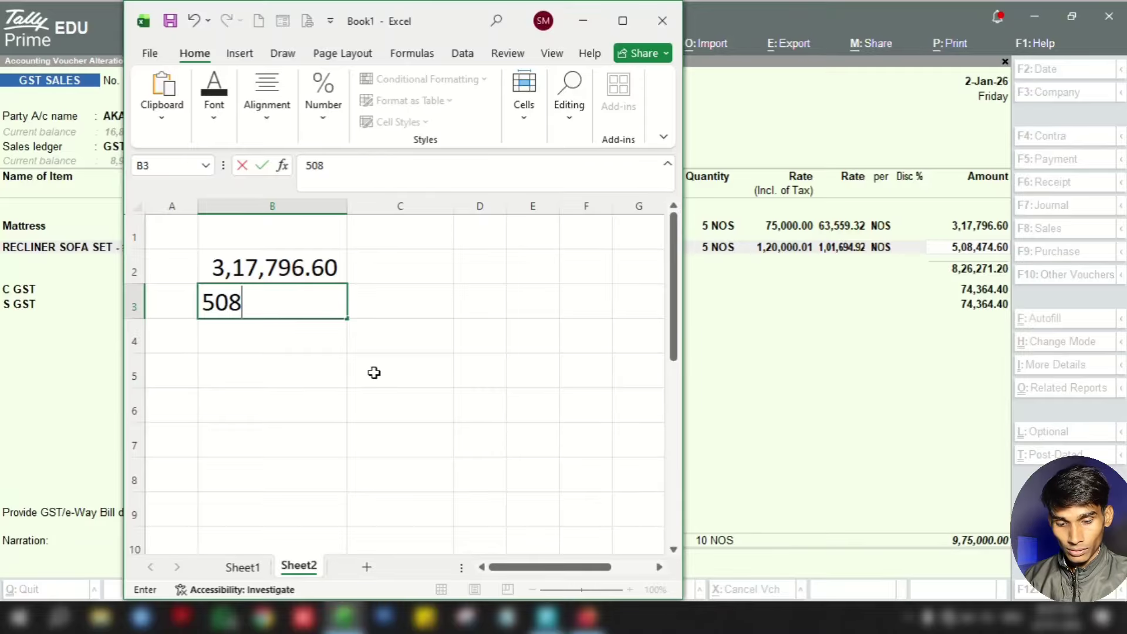
text(474.60)
key(Return)
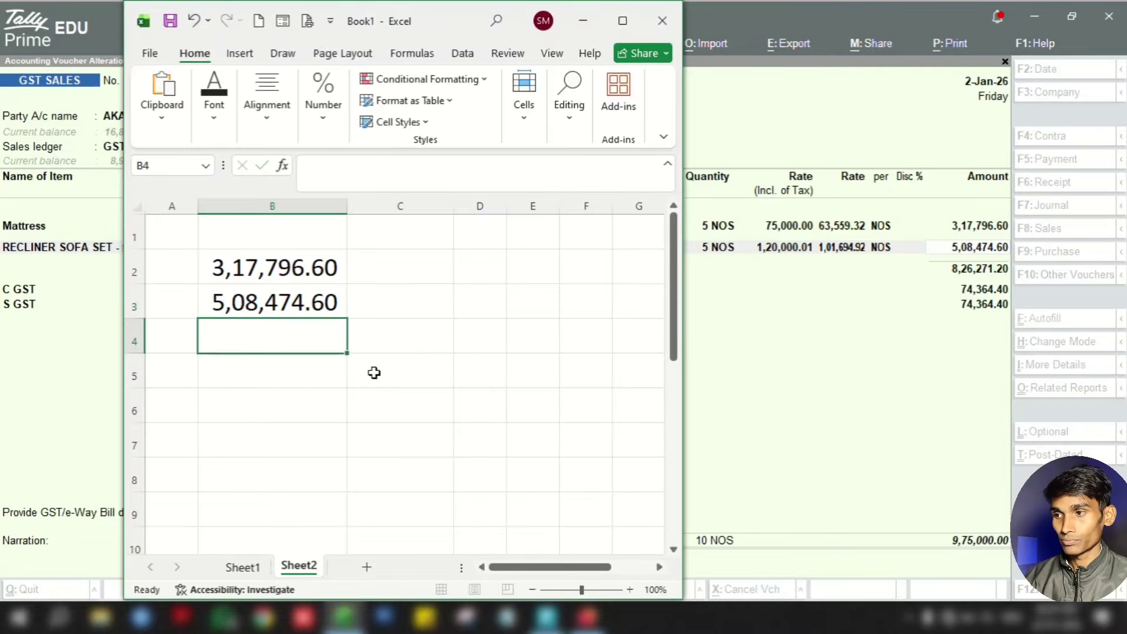
Step: Calculate the Mattress discount in cell C2 with the formula =B2*25% and fit column C to its contents
click(397, 283)
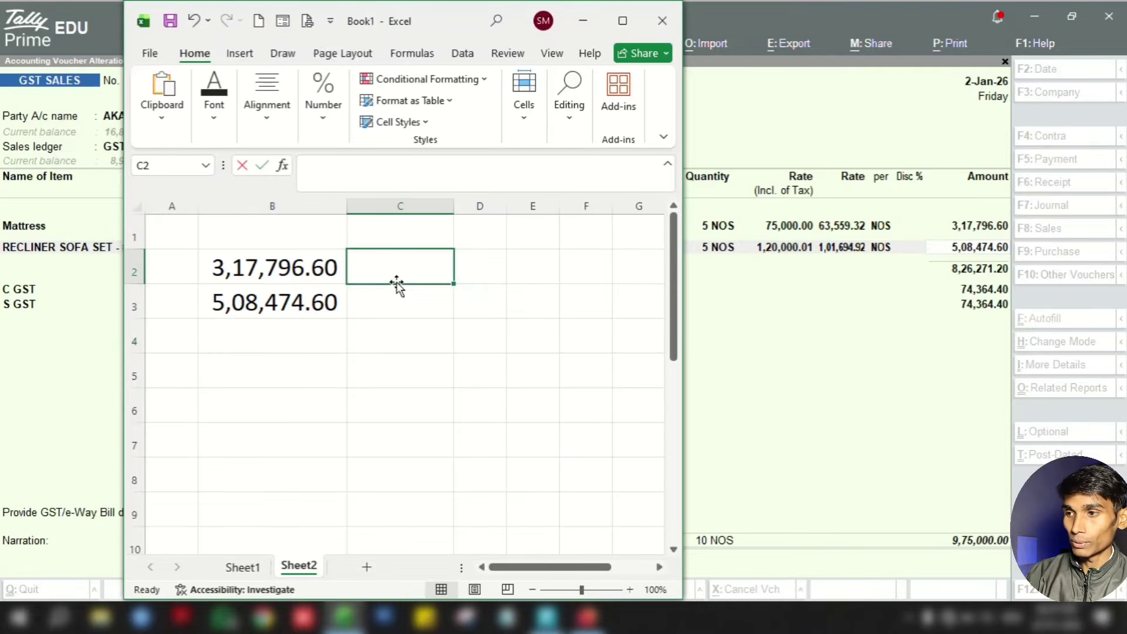
text(=)
click(285, 268)
text(*2)
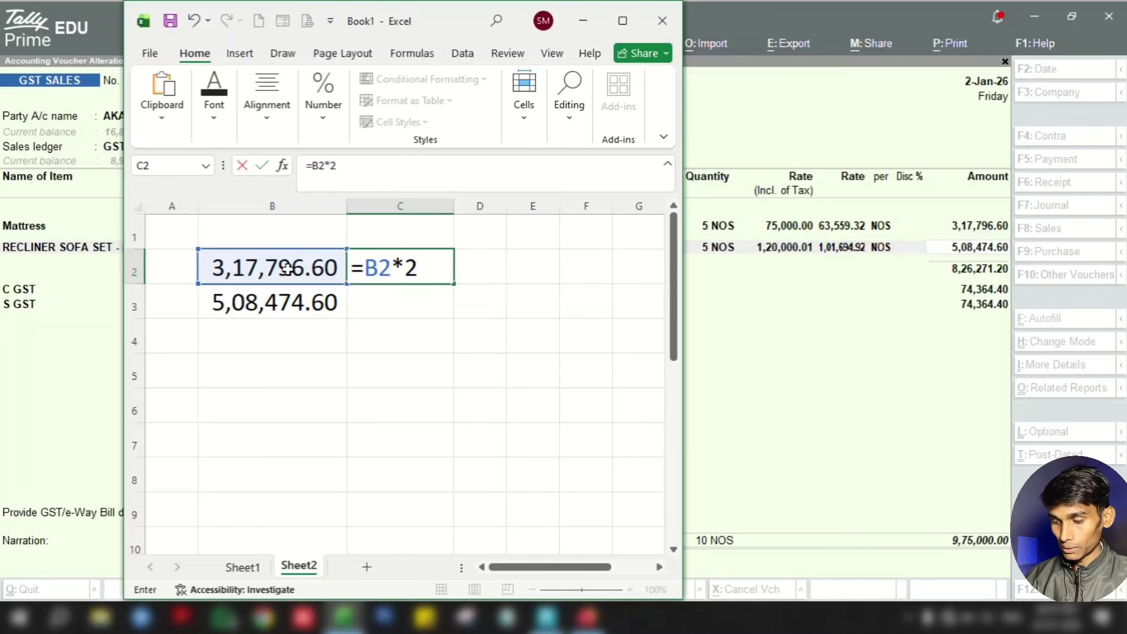
text(5%^)
key(Return)
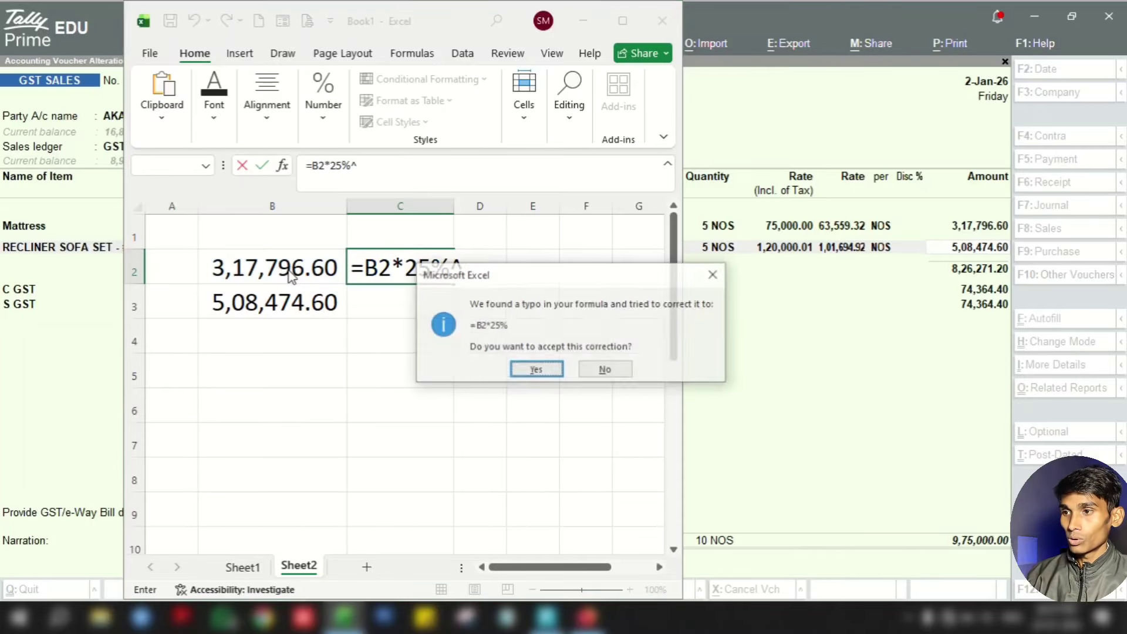
click(605, 370)
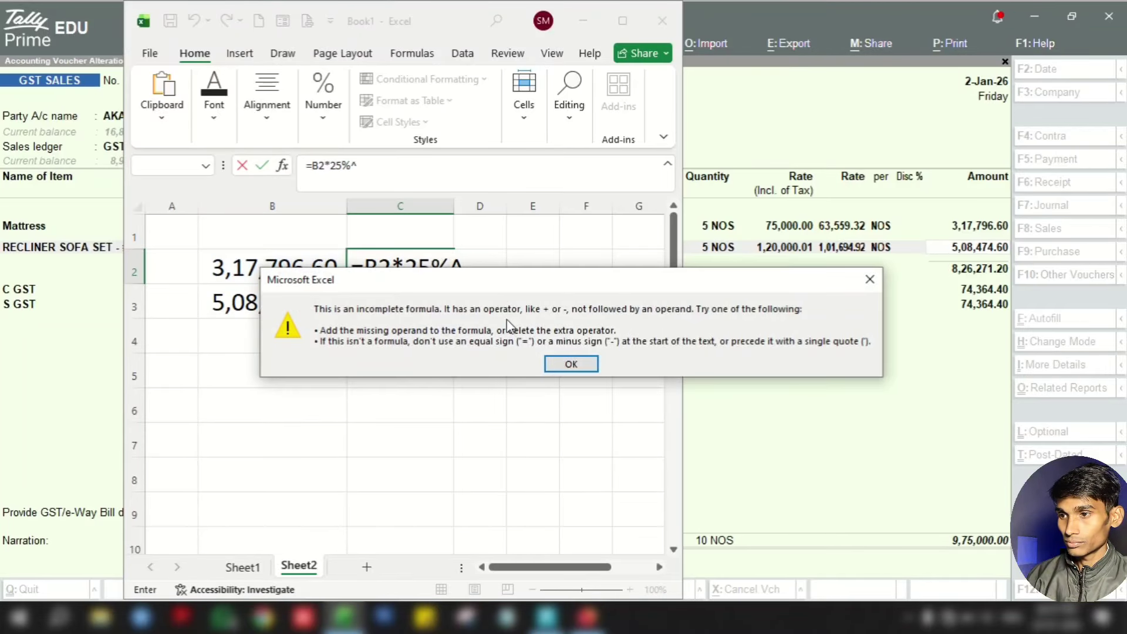
click(572, 363)
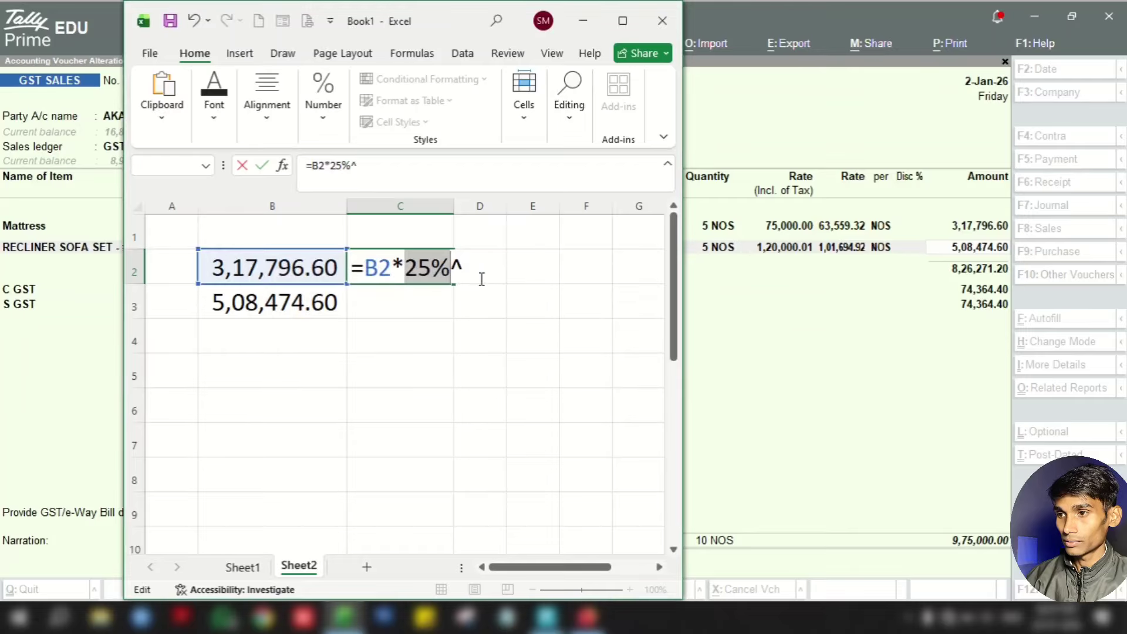
key(BackSpace)
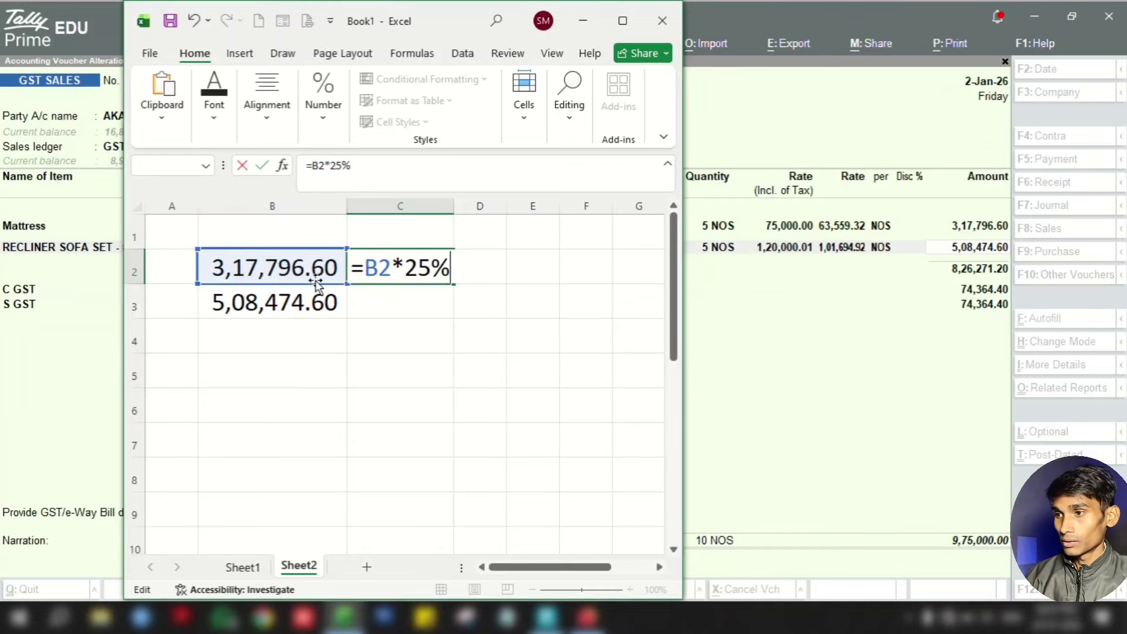
key(Return)
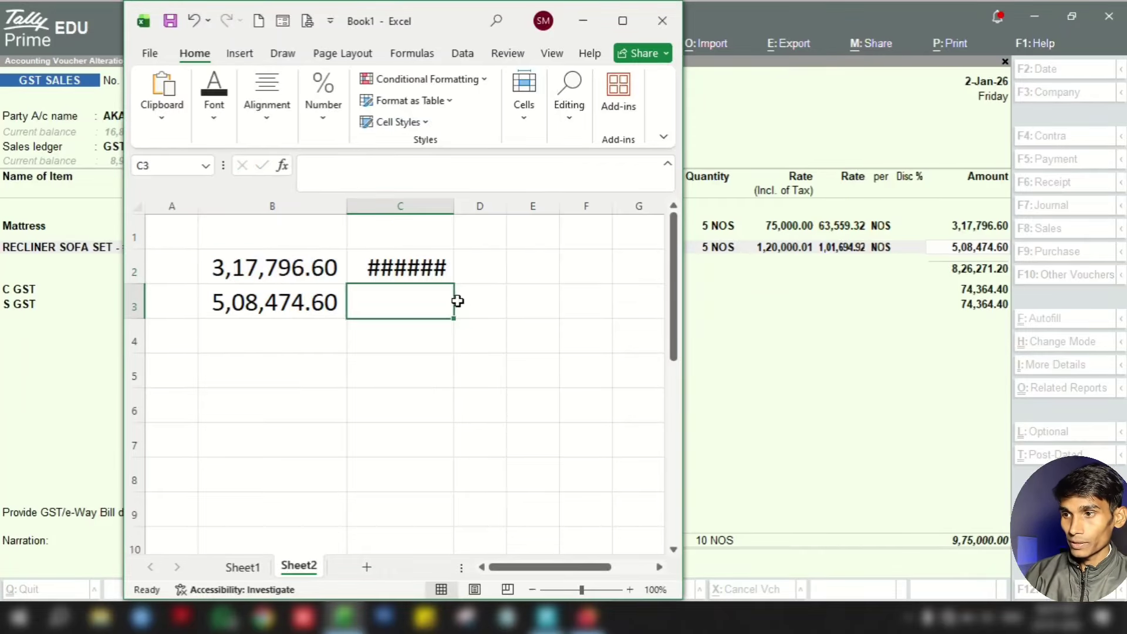
double_click(454, 206)
Step: Calculate the recliner sofa discount in cell C3 with the formula =B3*25%
text(=)
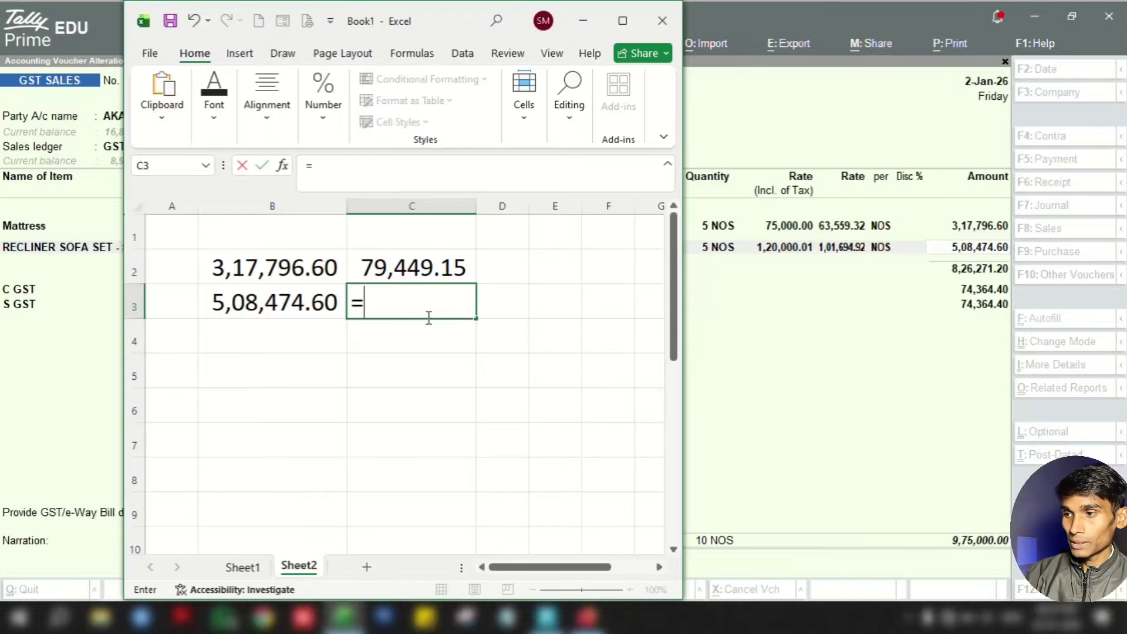
click(282, 308)
text(*)
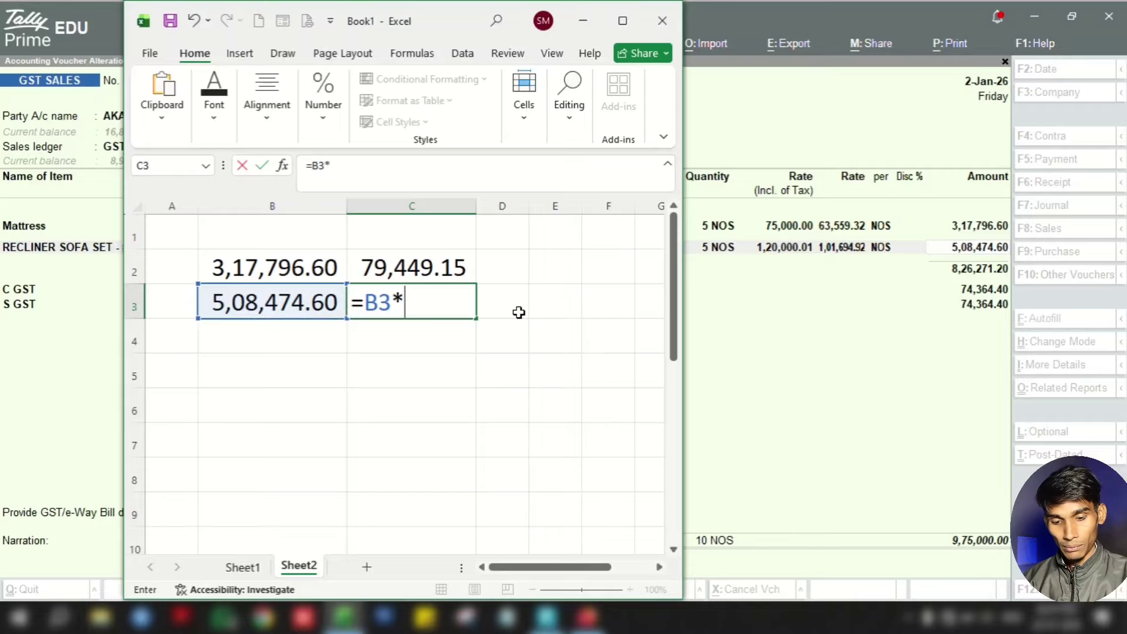
text(25%)
key(Return)
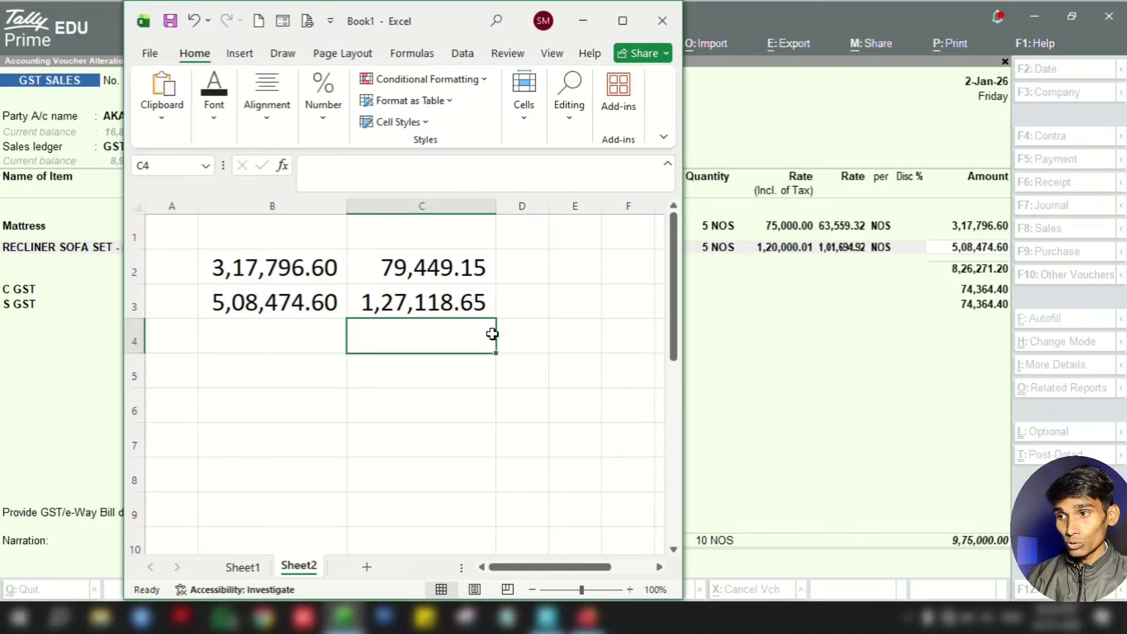
Step: Add the two discount amounts in cell C4 with the formula =C2+C3
text(=)
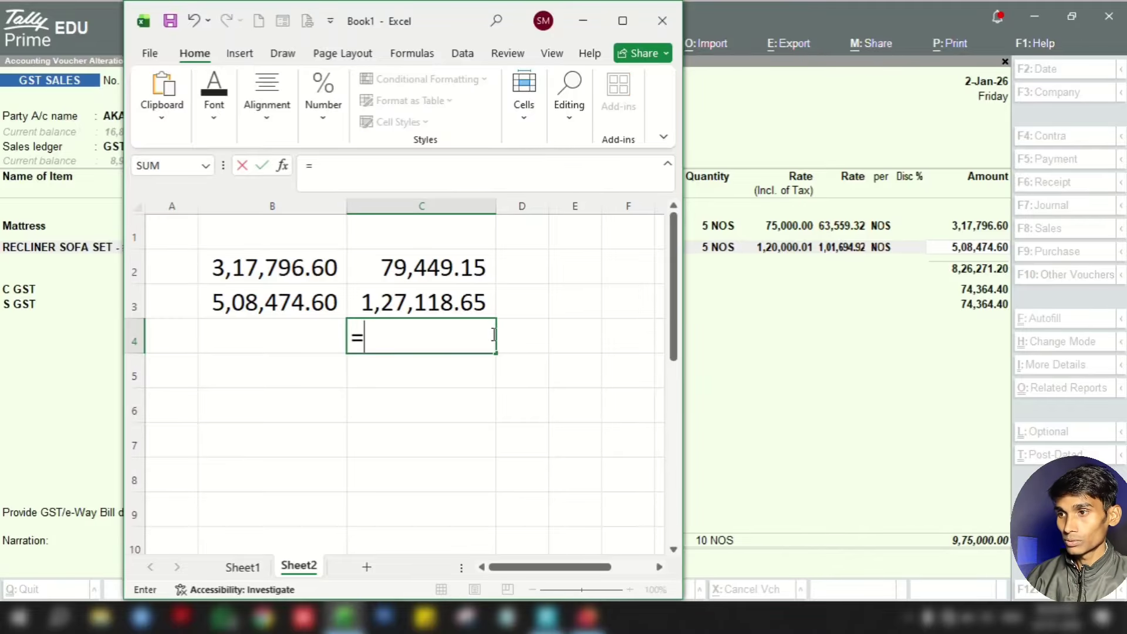
click(463, 270)
text(+)
click(463, 301)
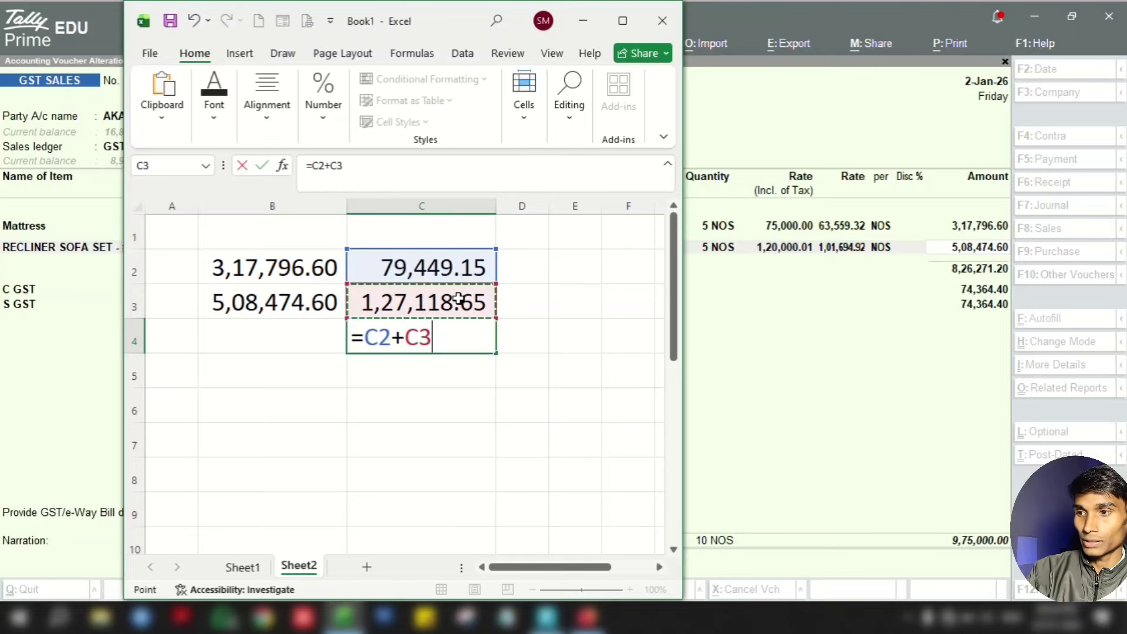
key(Return)
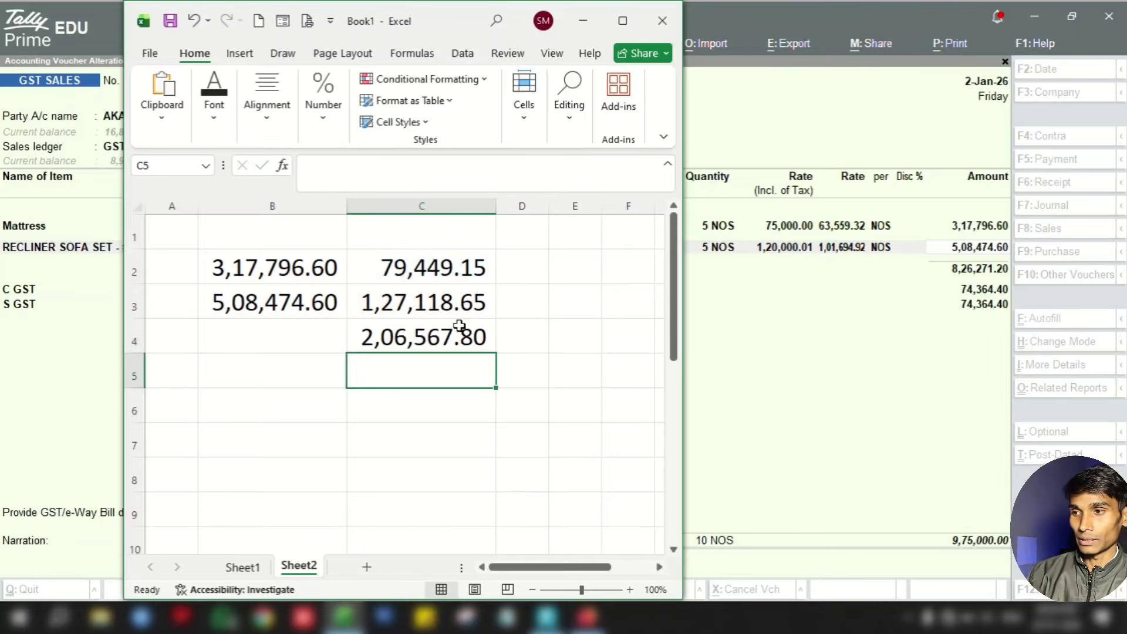
Step: Calculate the 18% GST on the total discount in cell C6 with the formula =C4*18%
click(463, 404)
text(=)
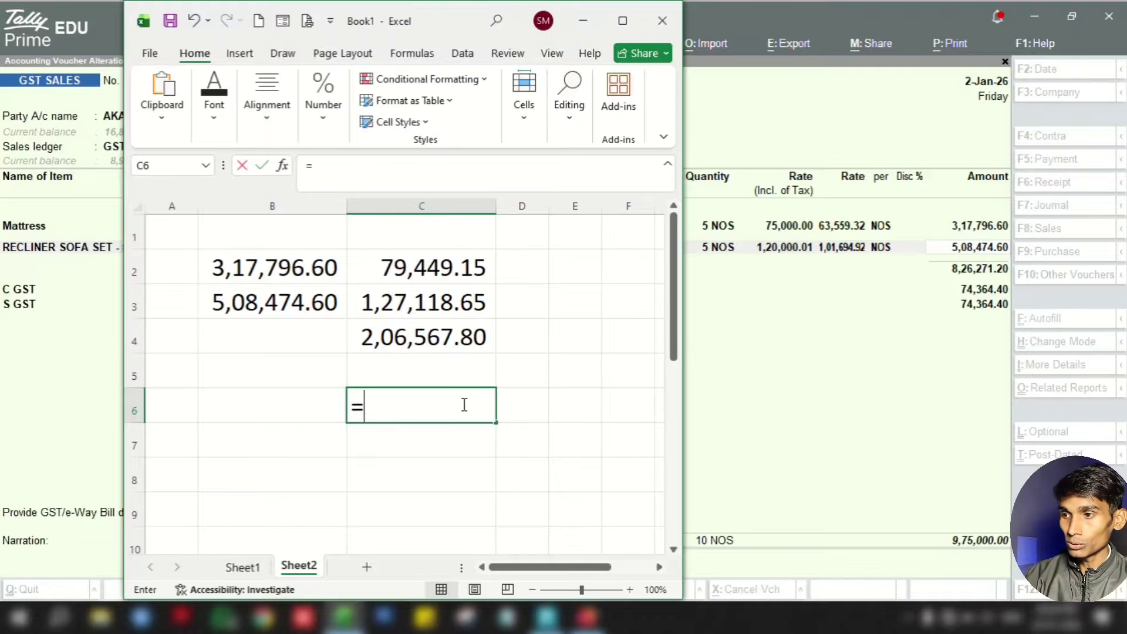
click(443, 336)
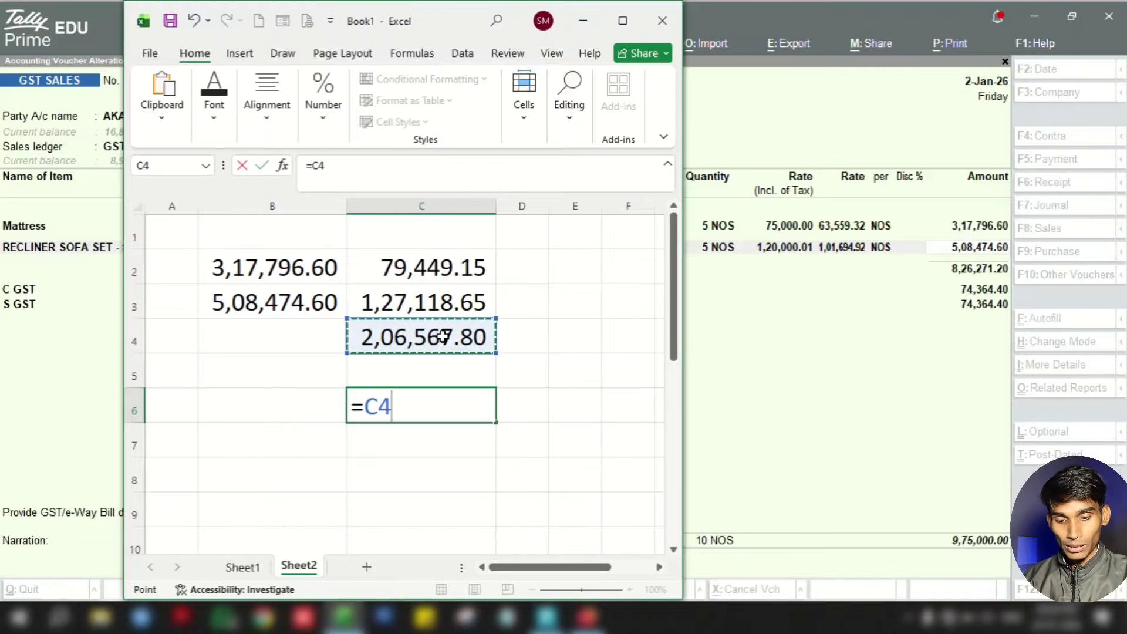
text(*18%)
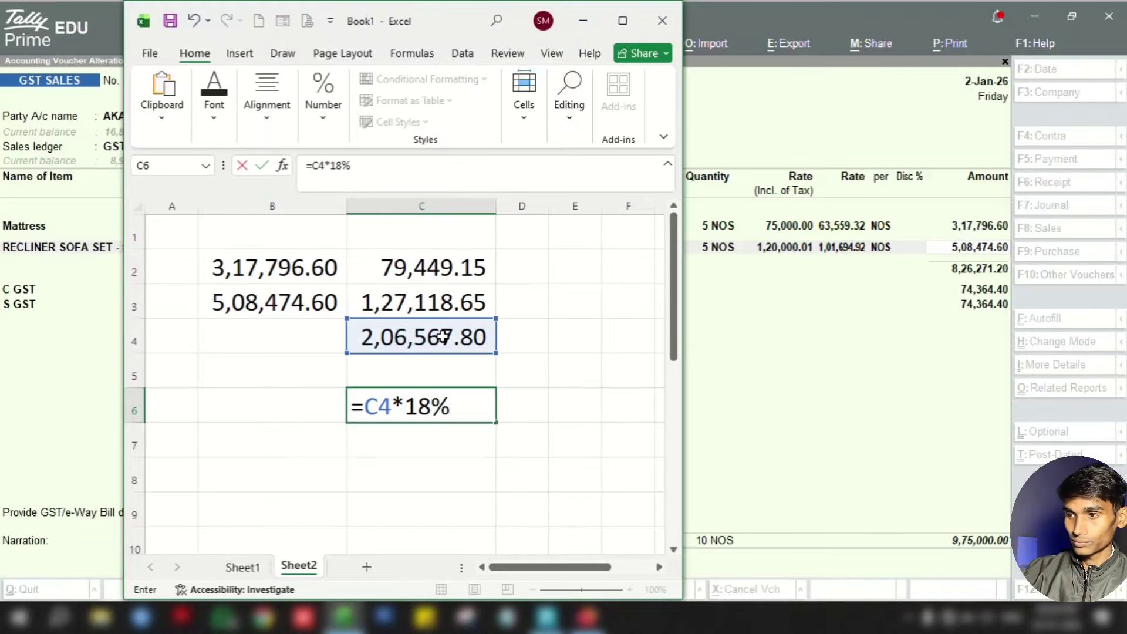
key(Return)
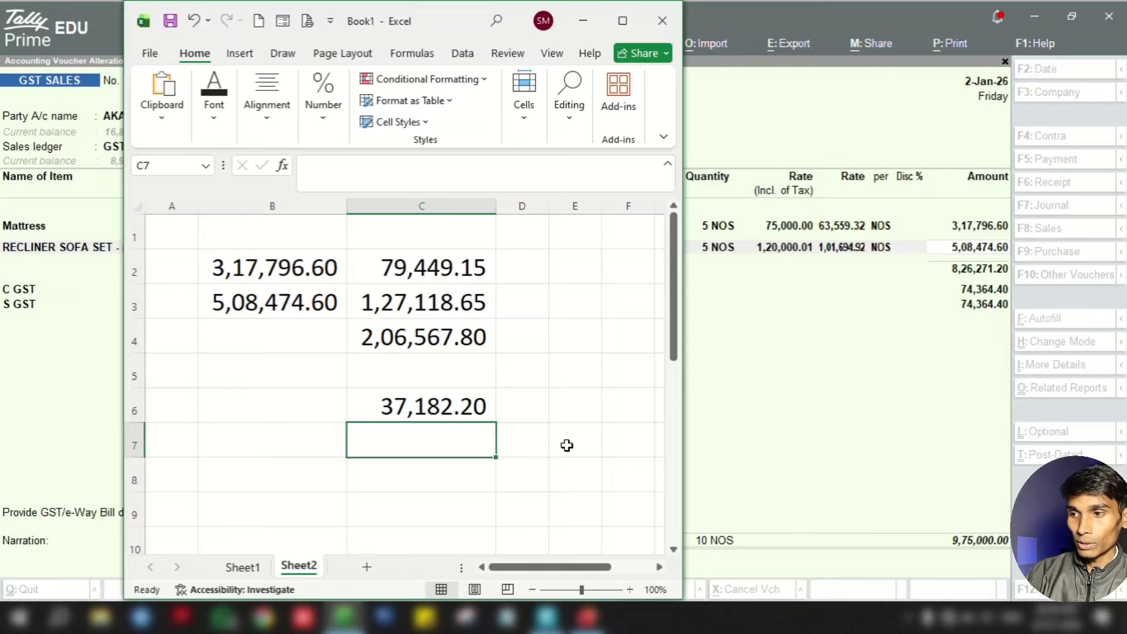
Step: Add the GST to the total discount in cell C7 with the formula =C4+C6
text(=)
click(439, 335)
text(+)
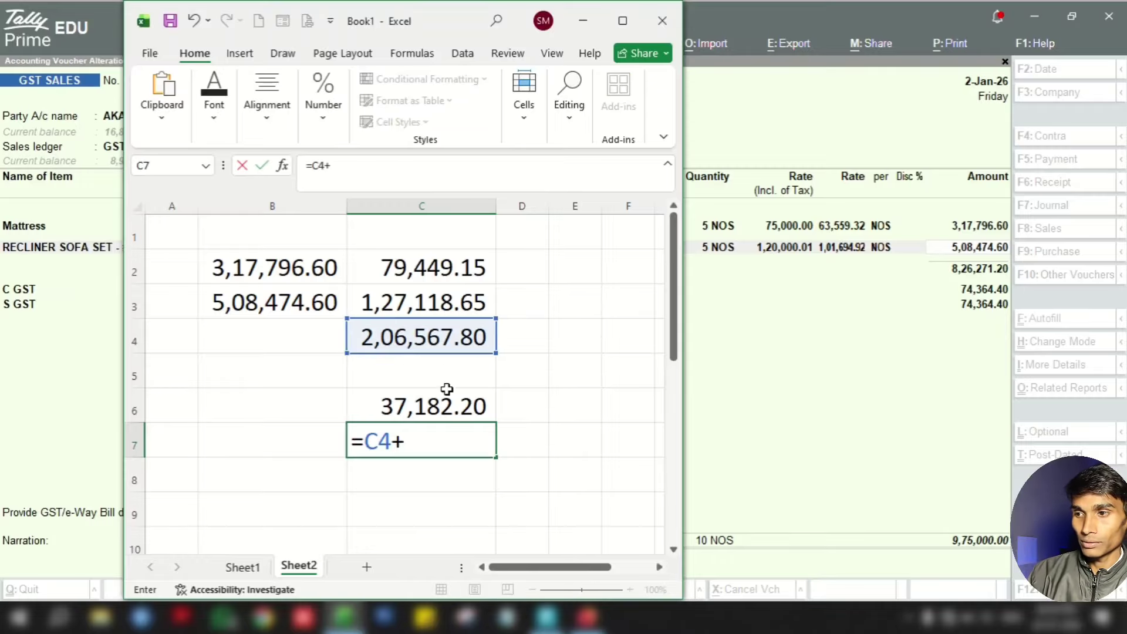
click(443, 404)
key(Return)
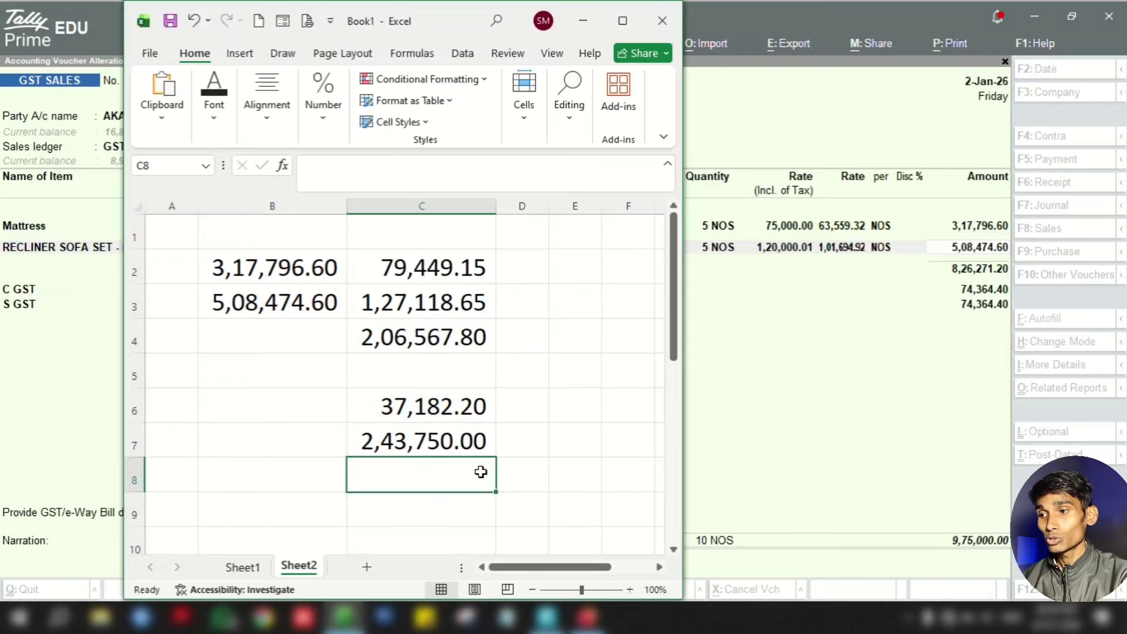
Step: Make the discount total before GST in cell C4 bold
click(449, 440)
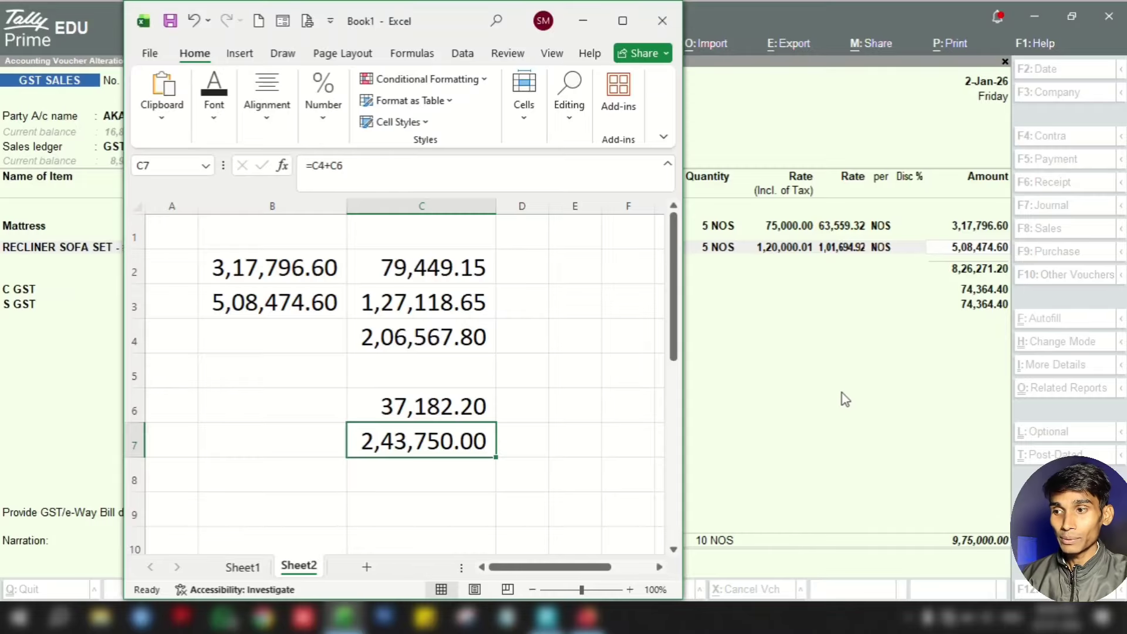
click(415, 340)
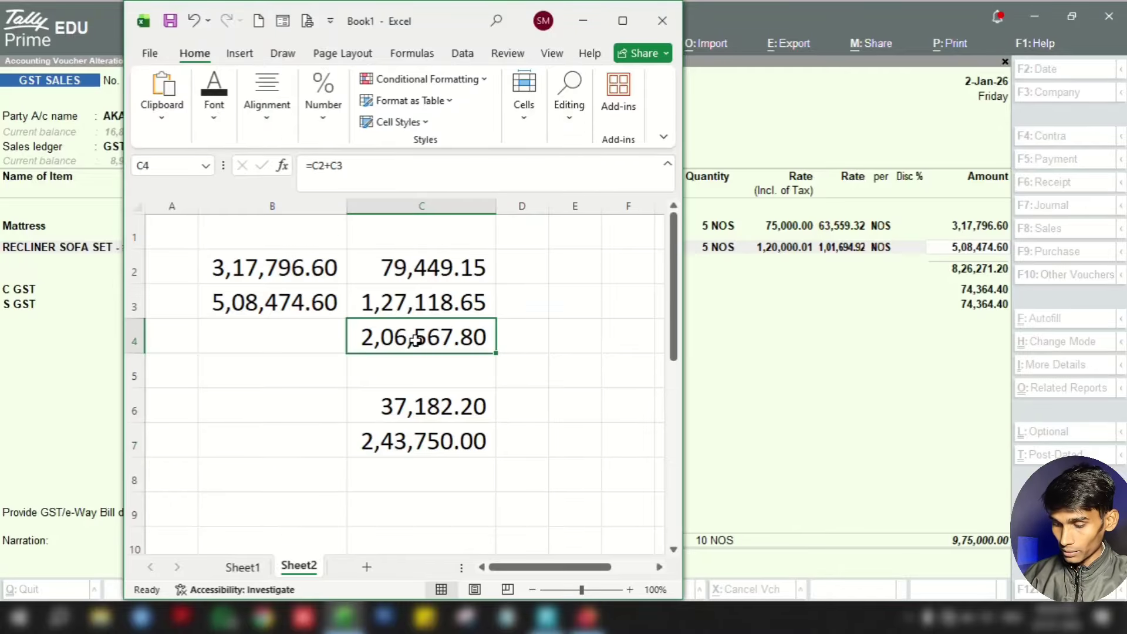
key(ctrl+b)
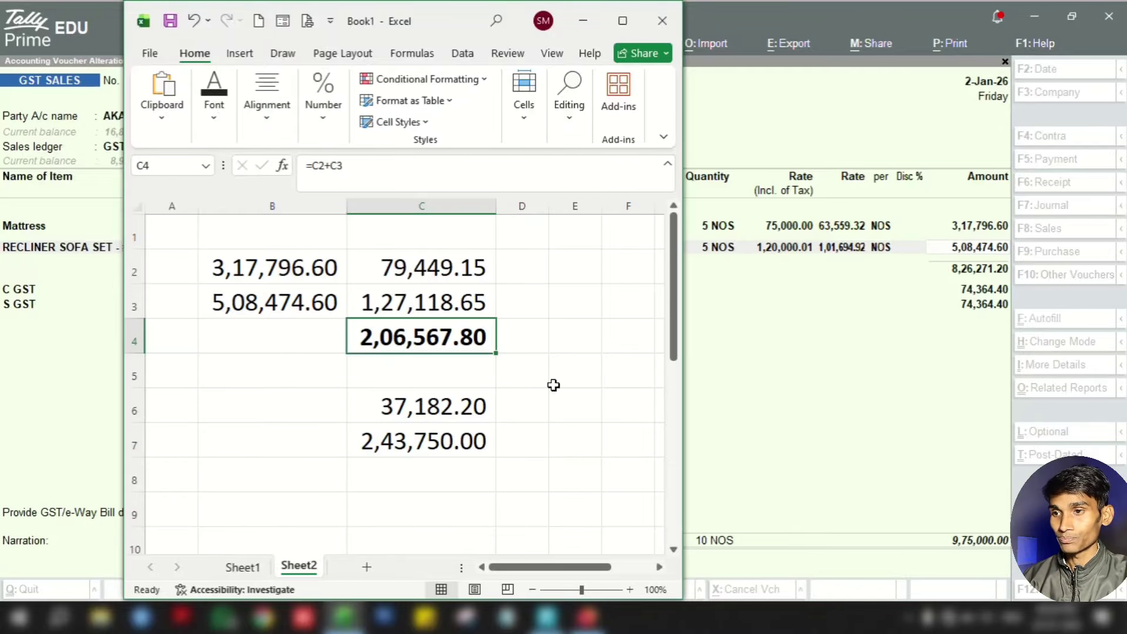
Step: Switch to Tally Prime, leave the sales invoice and ledger report, and return to the Mattress amount in the credit note
click(853, 367)
key(Escape)
key(Escape)
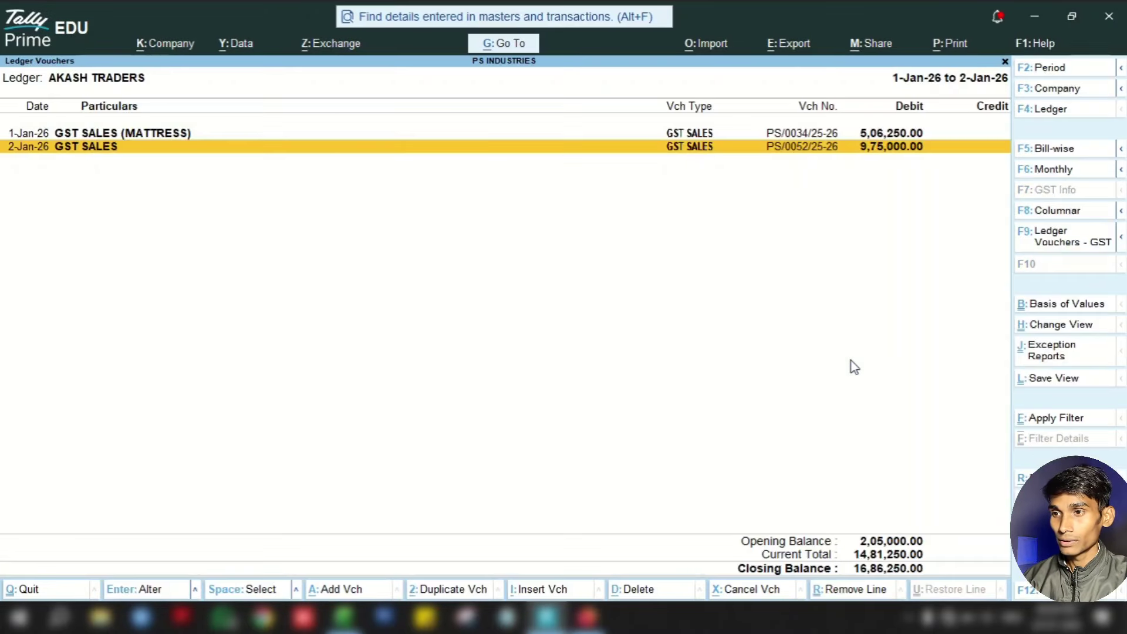
key(F4)
key(BackSpace)
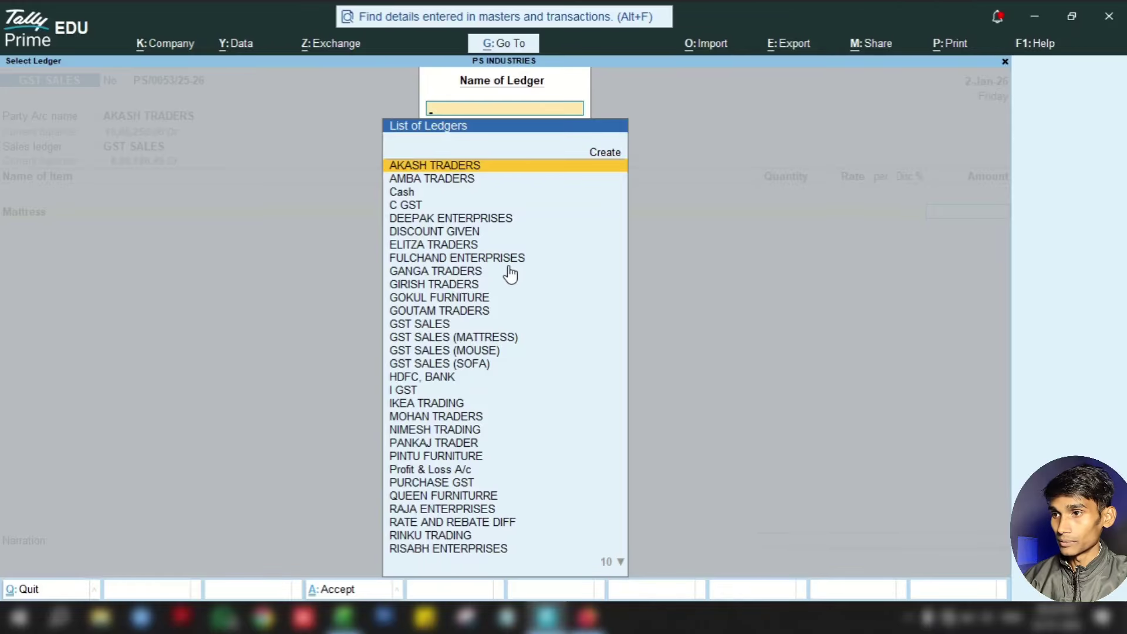
key(Escape)
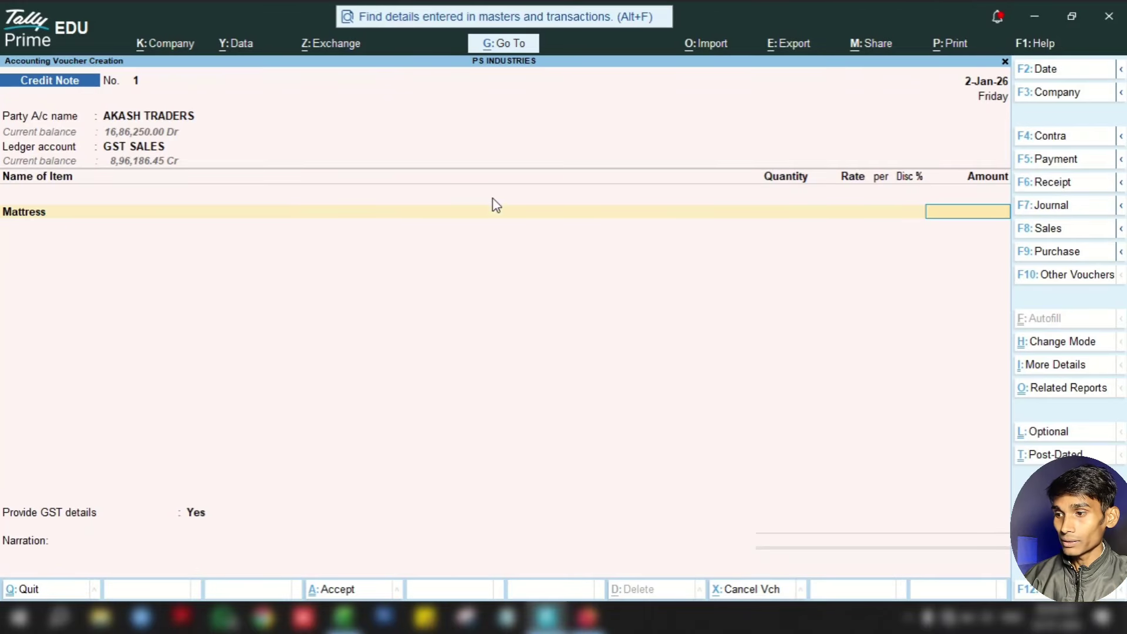
Step: Copy the 79,449.15 discount from Excel cell C2 into the Mattress amount of the Tally Prime credit note
click(344, 616)
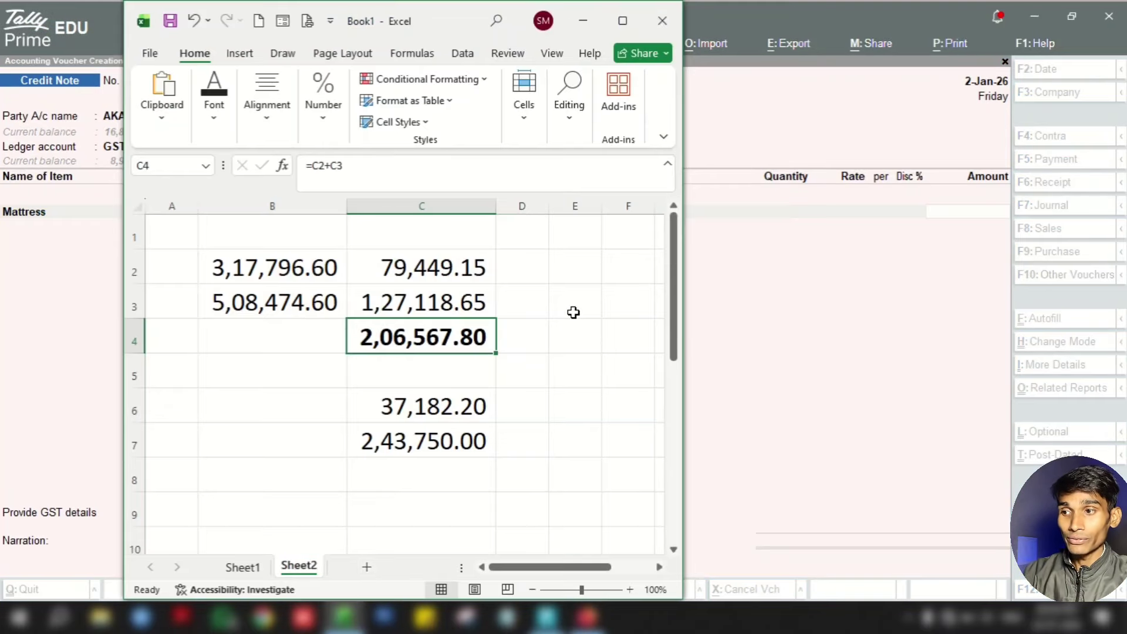
key(Up)
key(Up)
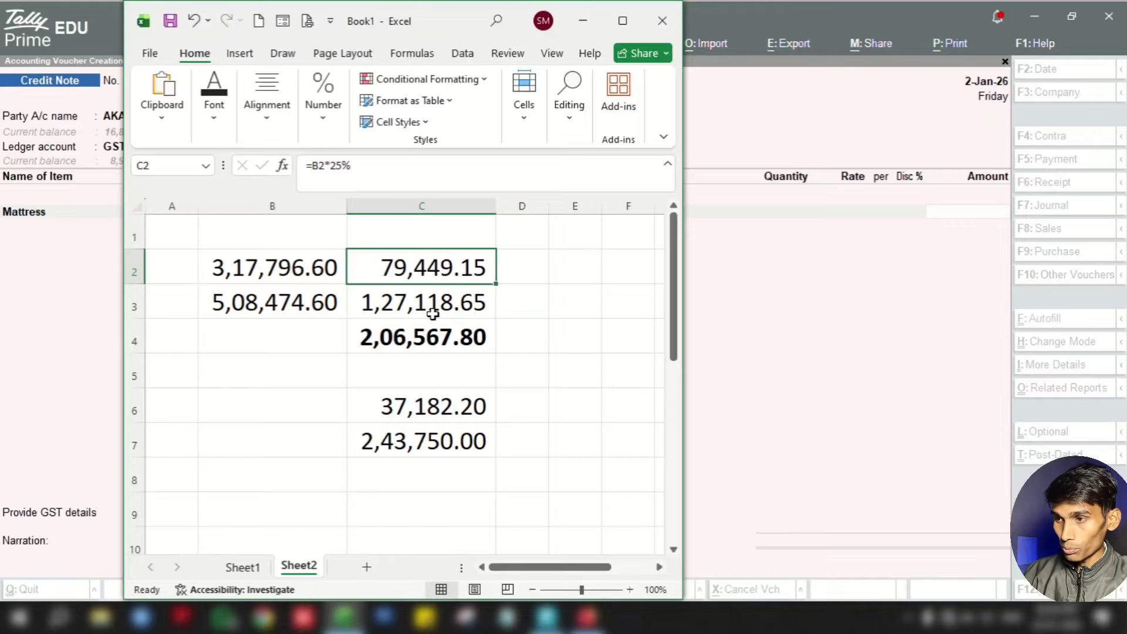
key(ctrl+c)
click(942, 216)
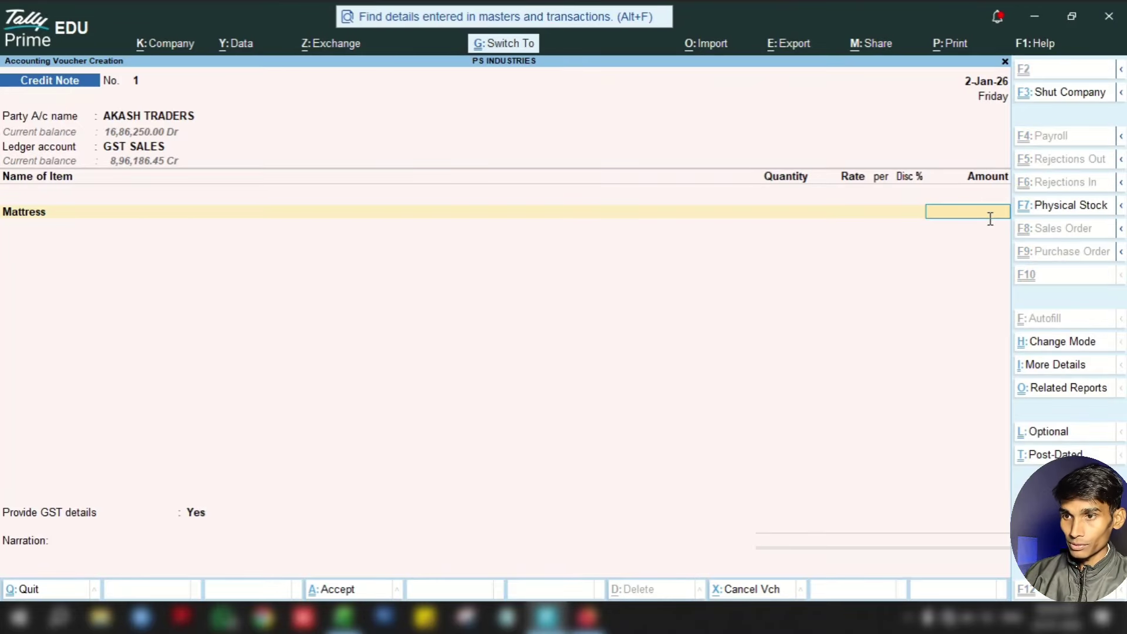
key(ctrl+alt+v)
key(Return)
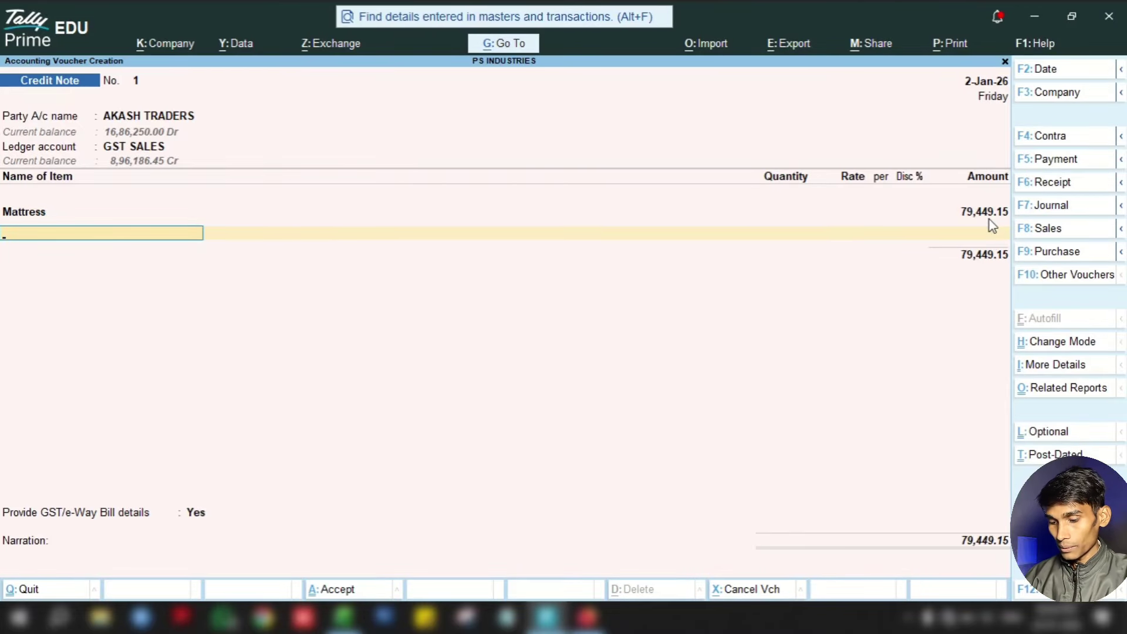
Step: Add the item RECLINER SOFA SET - #47895 to the credit note with the 1,27,118.65 amount copied from Excel cell C3
text(SOFA)
key(Return)
key(Return)
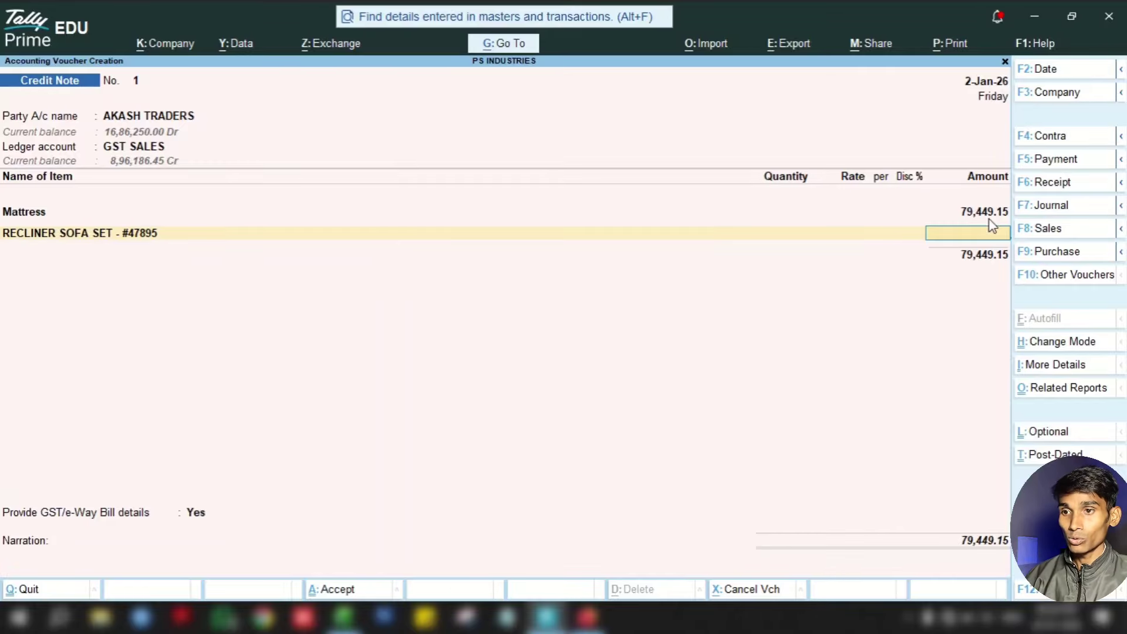
click(344, 616)
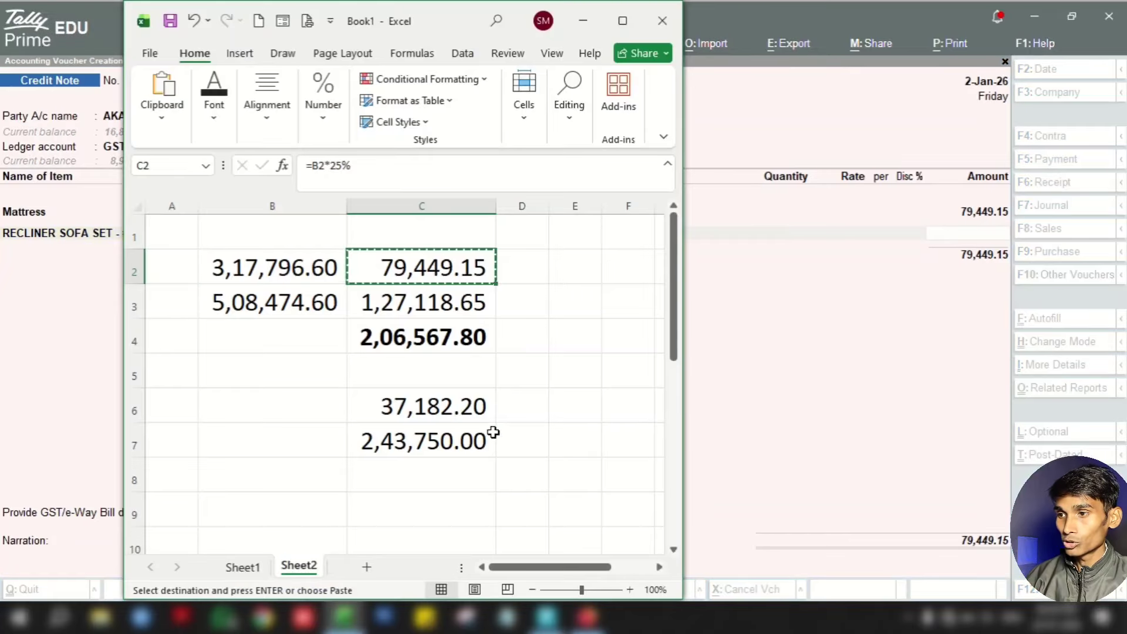
click(433, 303)
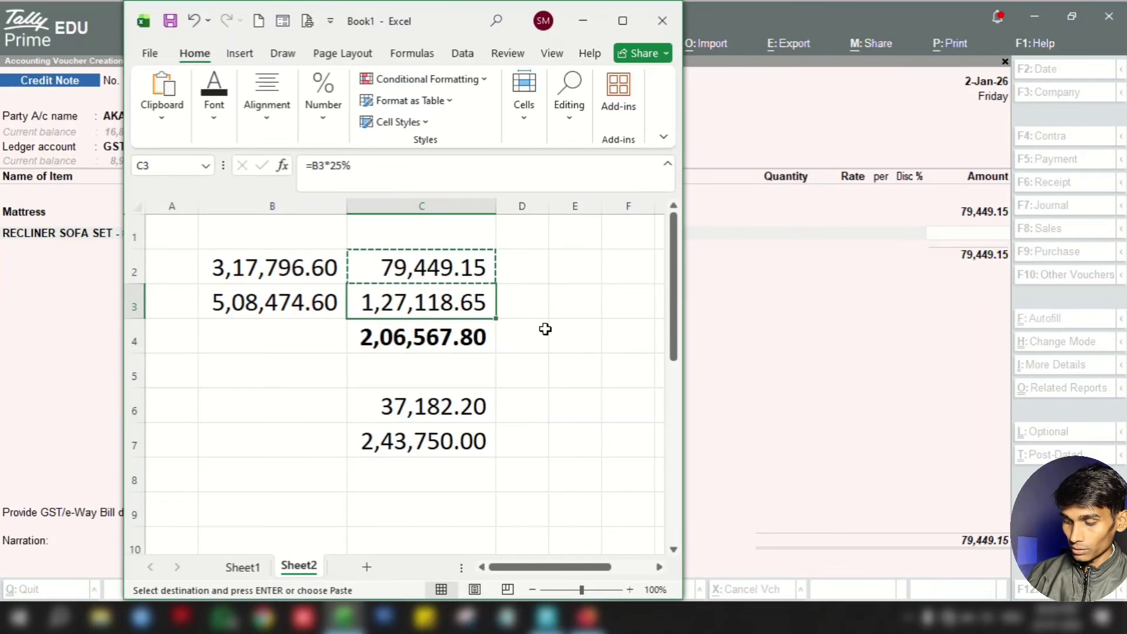
key(ctrl+c)
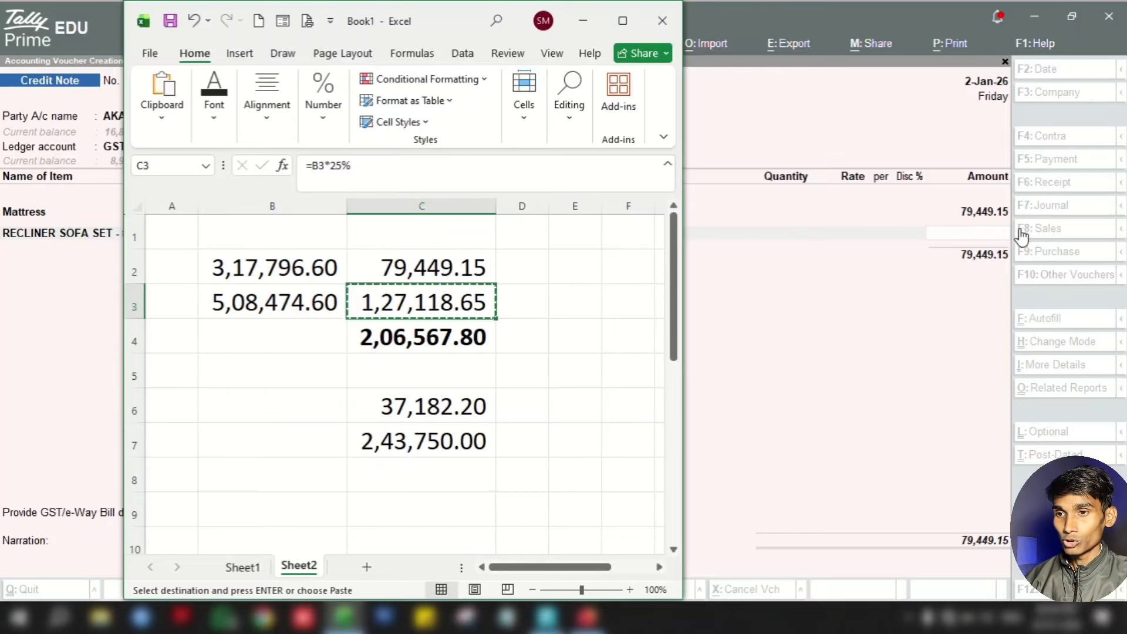
click(990, 225)
key(ctrl+v)
key(Return)
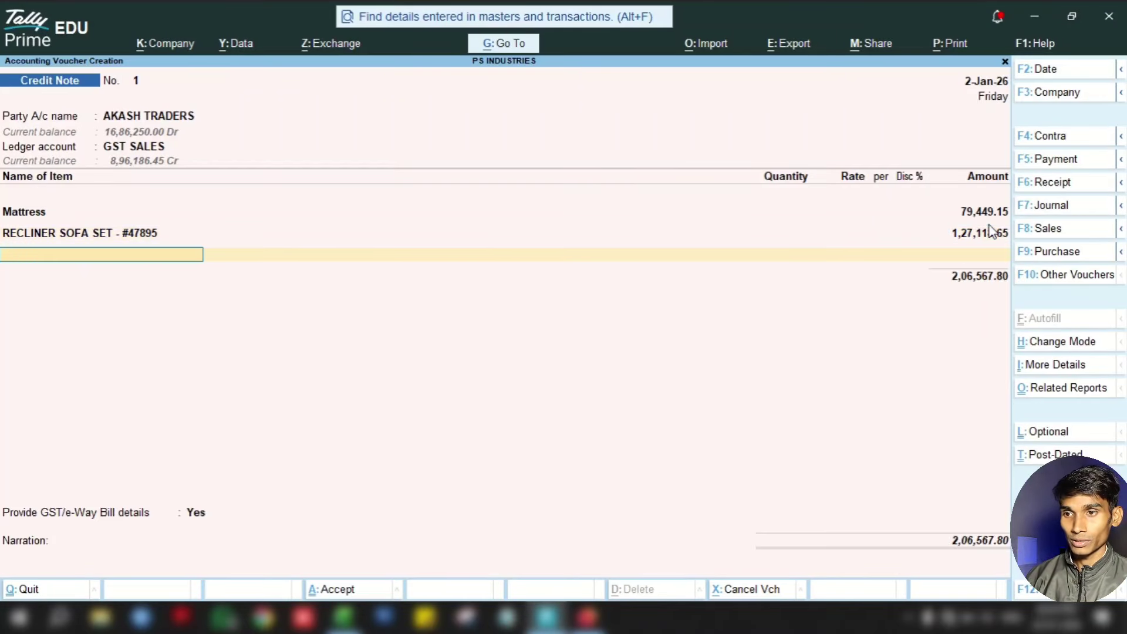
Step: Add the C GST and S GST ledgers with their calculated amounts below the credit note items
text(CG)
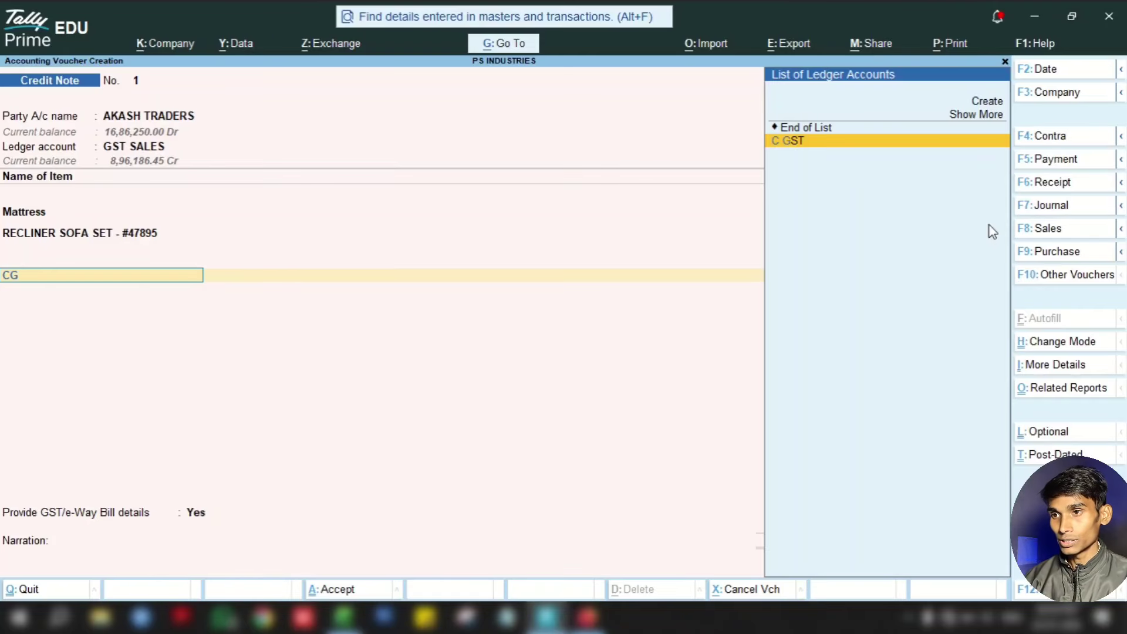
key(Return)
key(Return)
text(SG)
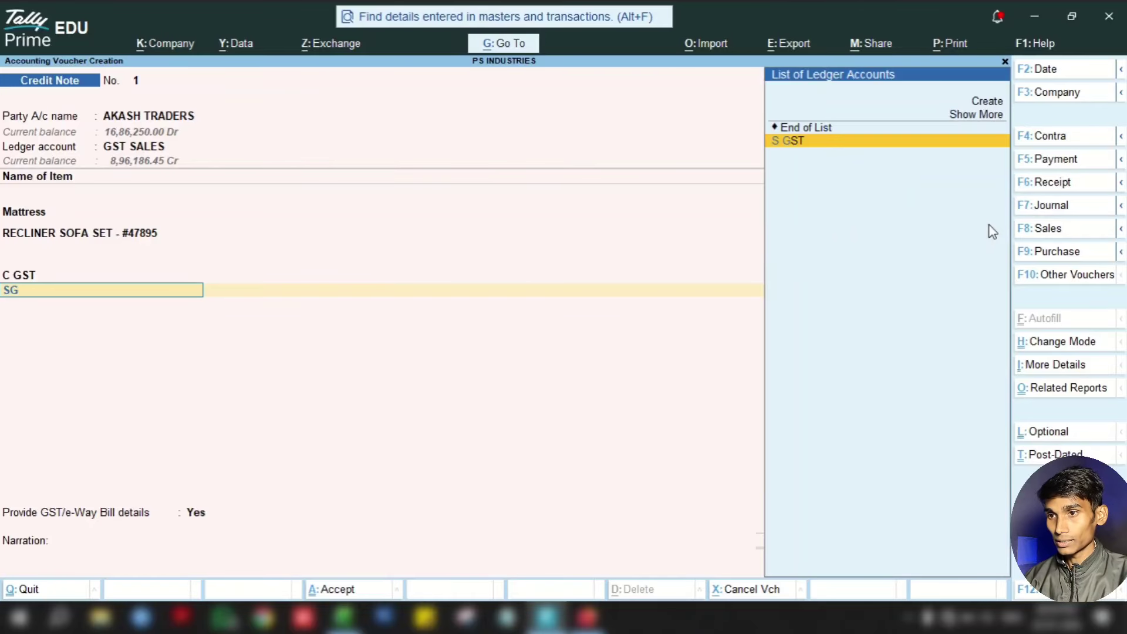
key(Return)
key(Return)
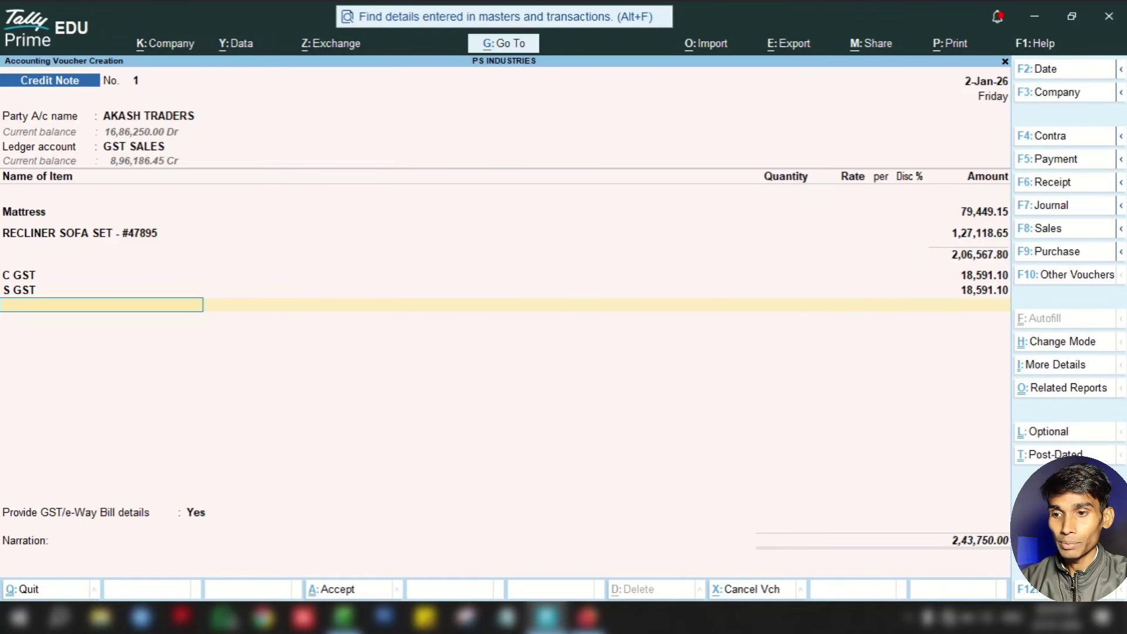
Step: Compare the credit note's GST and total with the discount calculations on Sheet1 and Sheet2 in Excel, and return to Tally Prime
click(344, 616)
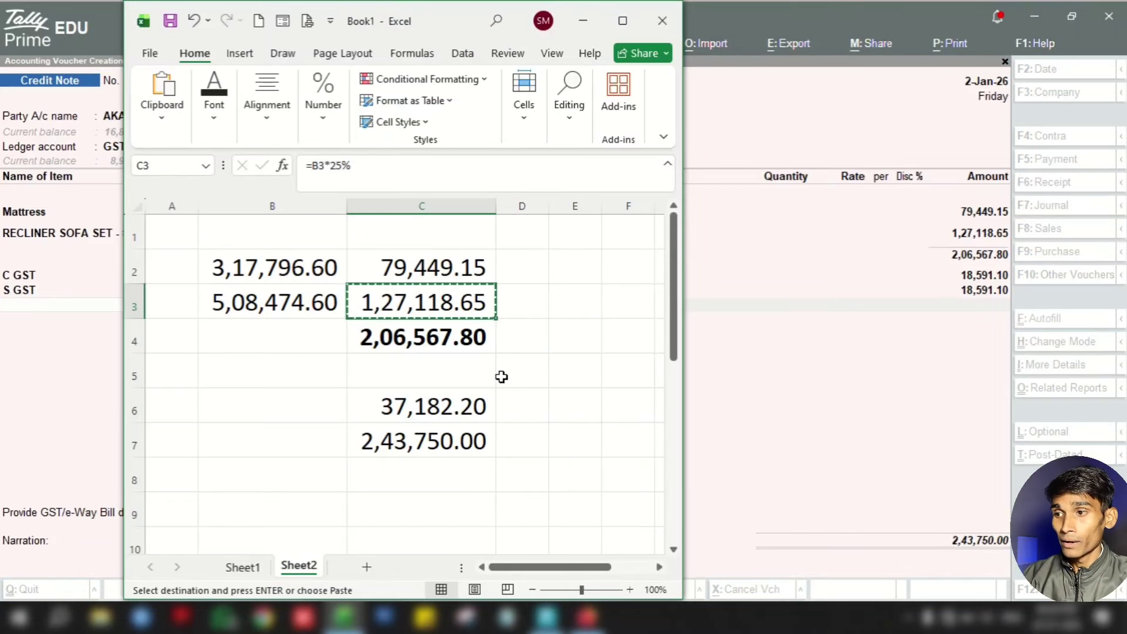
click(752, 348)
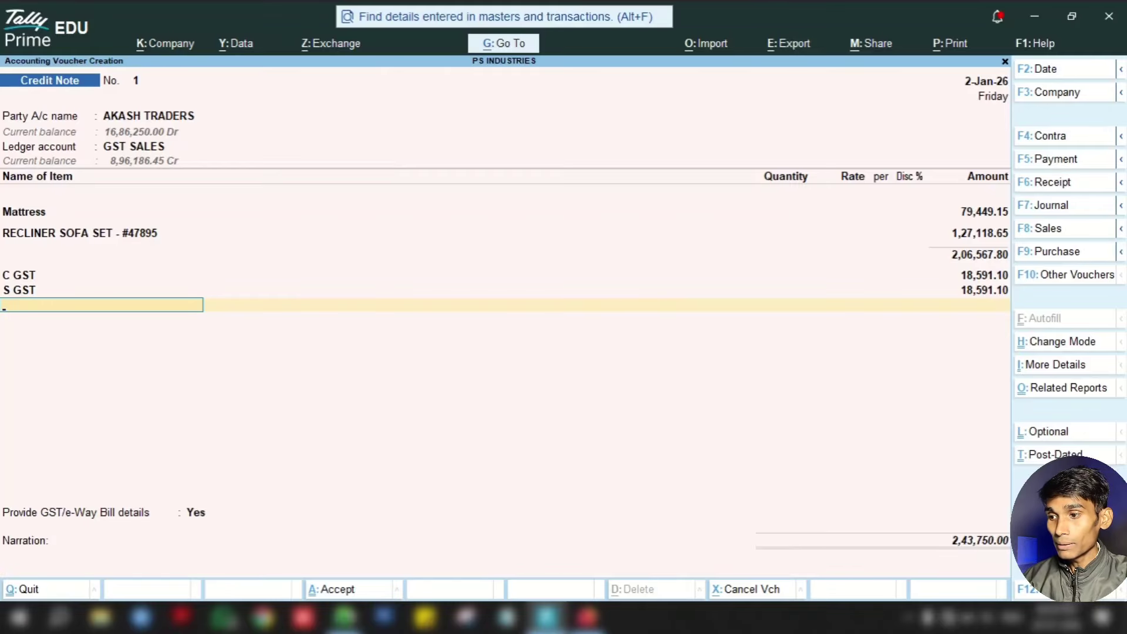
click(346, 618)
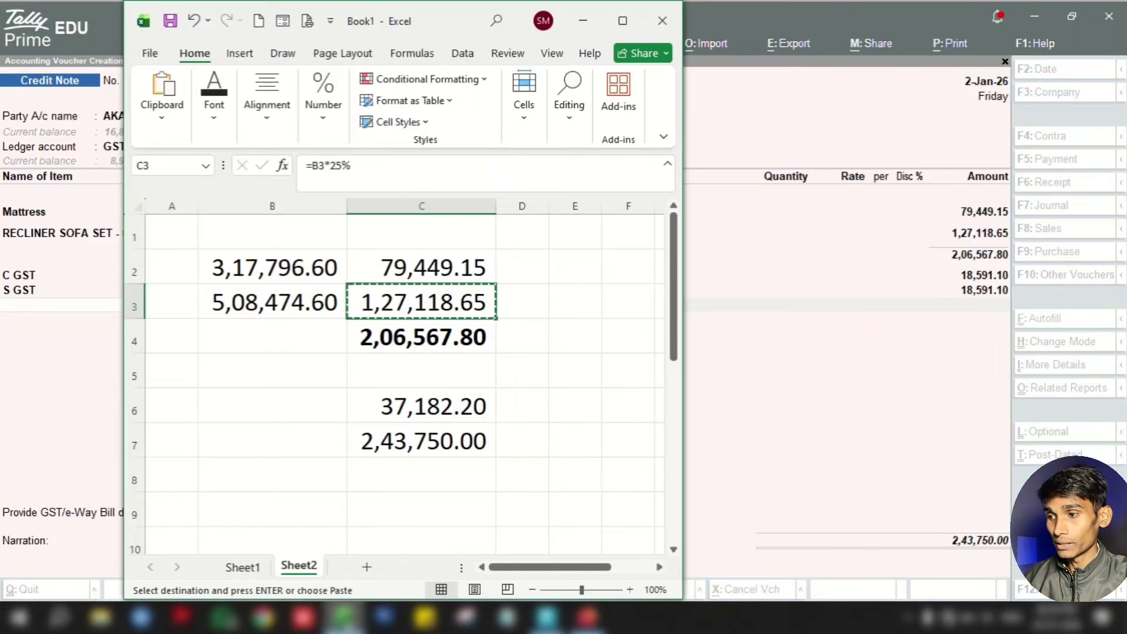
click(243, 566)
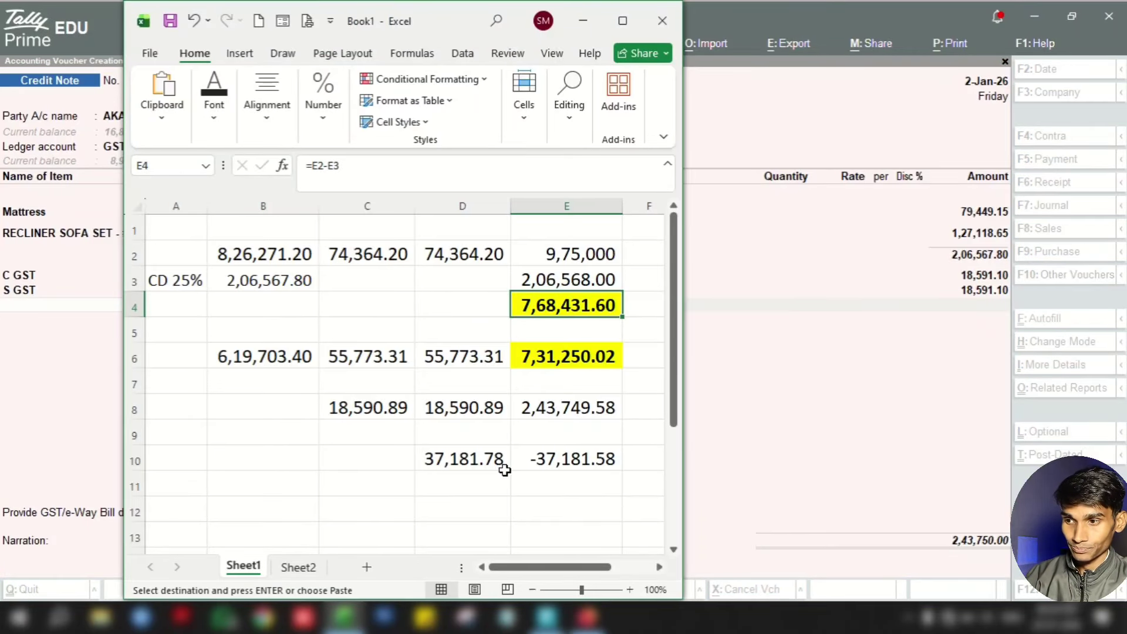
click(322, 567)
click(423, 416)
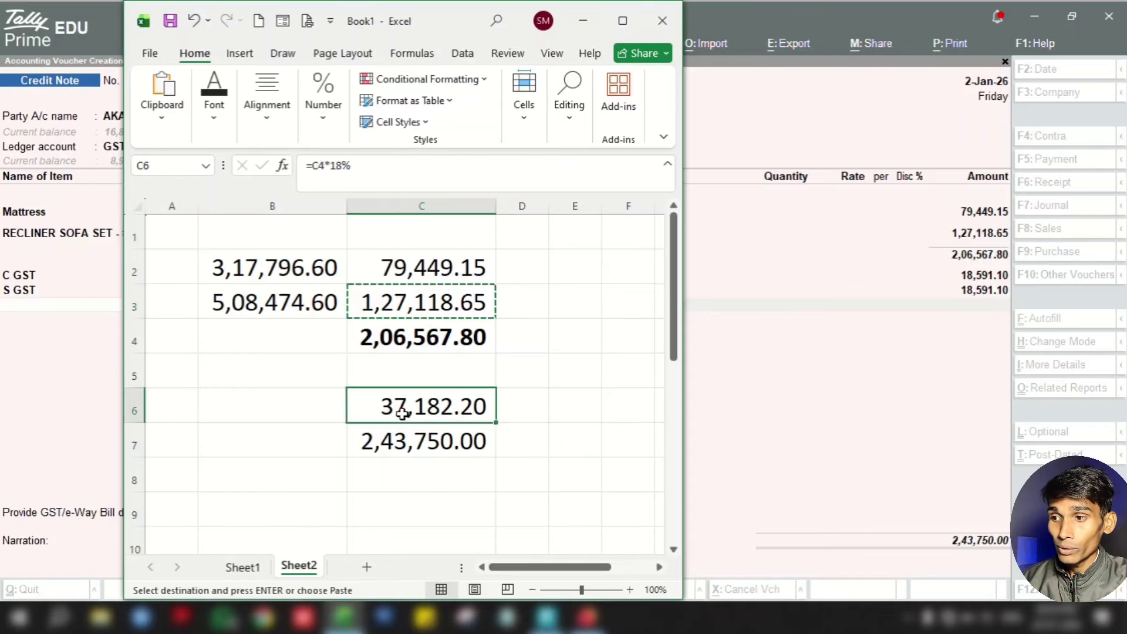
click(254, 570)
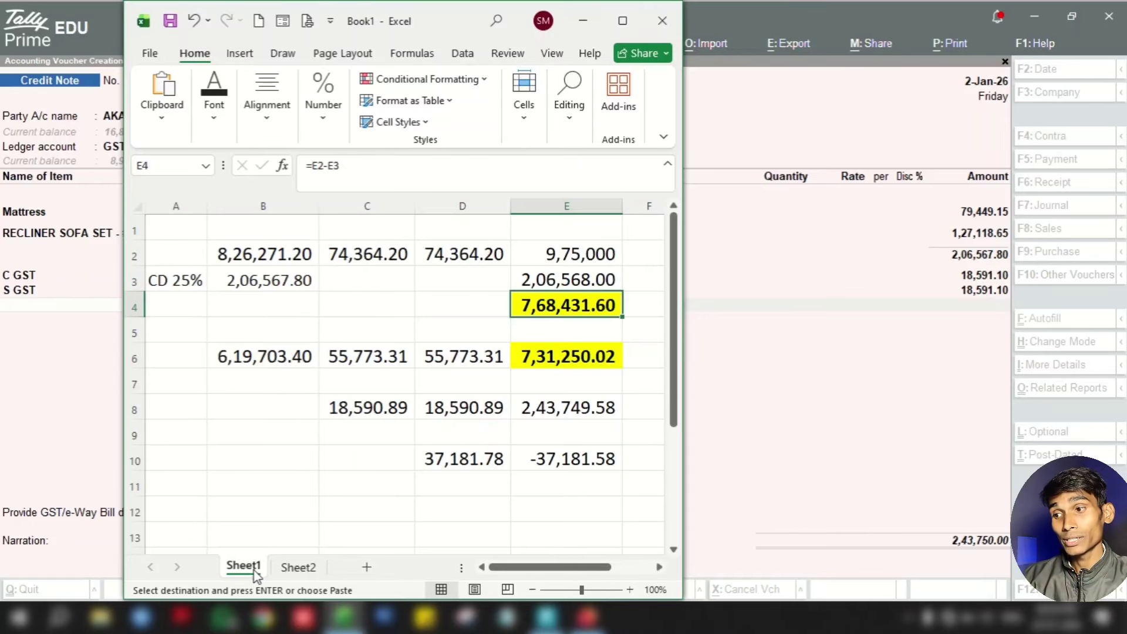
click(441, 460)
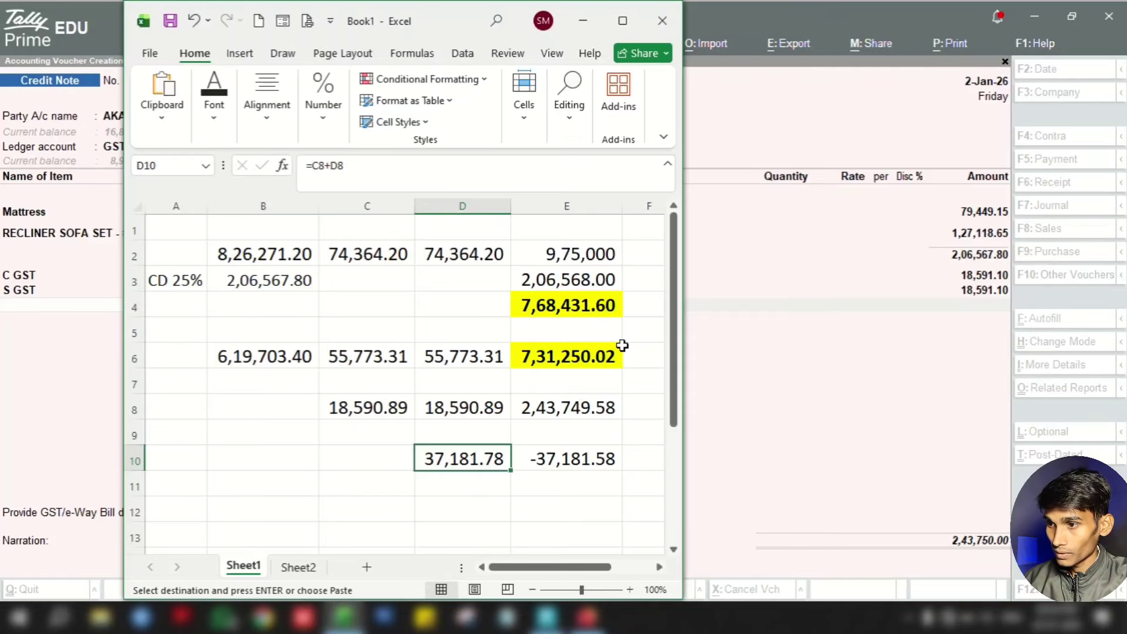
click(539, 284)
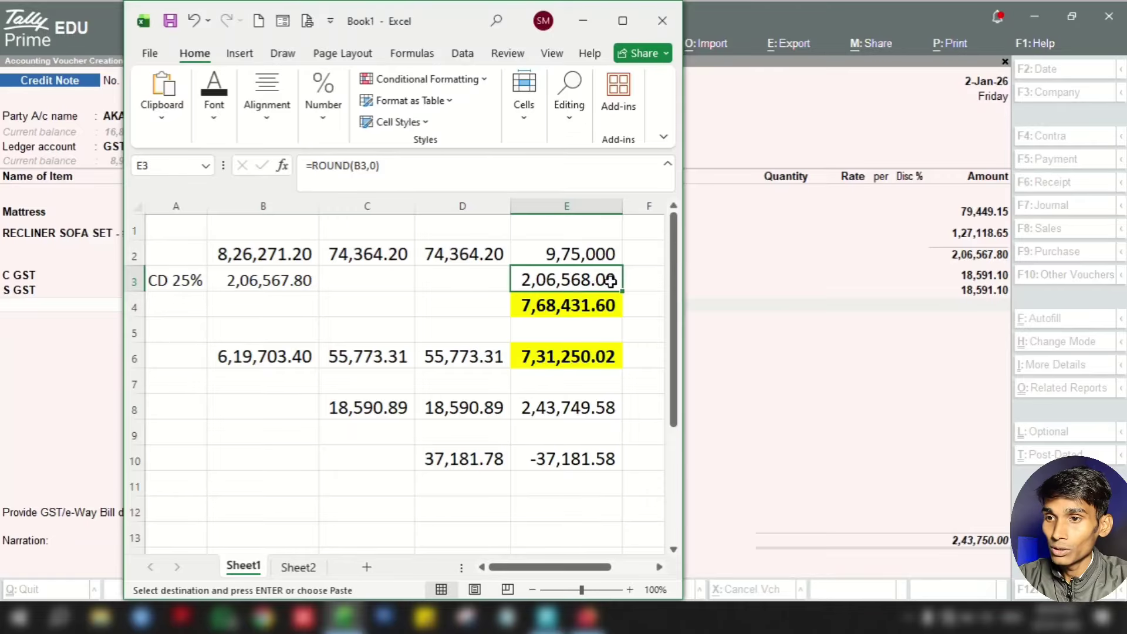
click(986, 260)
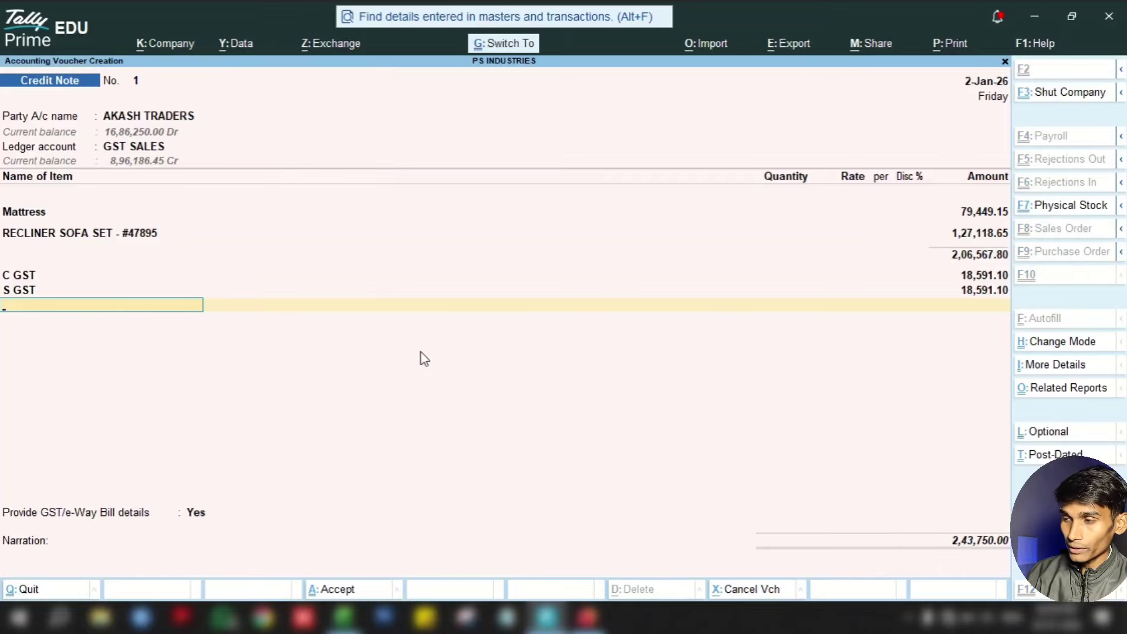
Step: Allocate the credit note amount to a New Ref in the bill-wise details for AKASH TRADERS and save the voucher
key(ctrl+a)
key(Down)
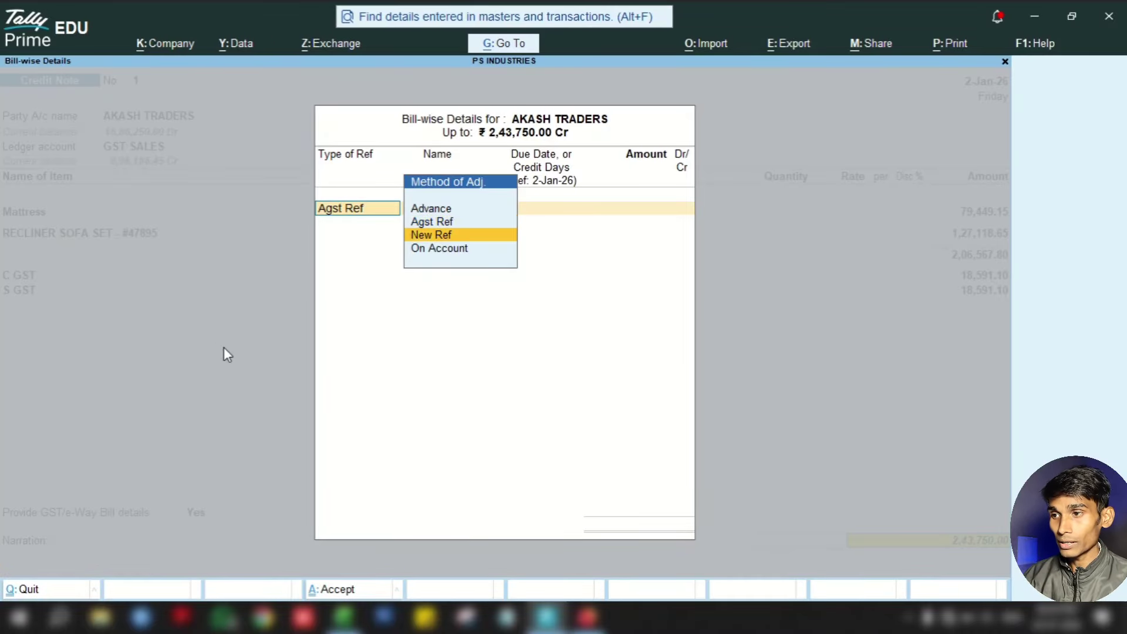
key(Return)
key(Return)
key(Return)
key(Return)
key(Return)
key(Return)
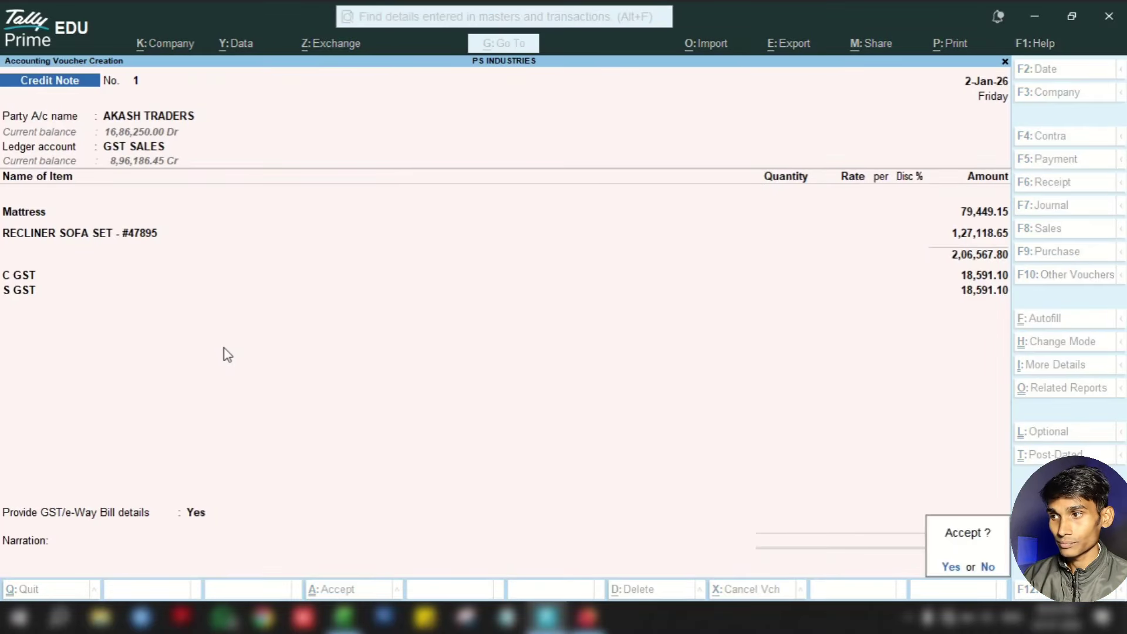
key(Return)
Step: Review the saved credit note No. 1 and return to the blank credit note
key(Page_Up)
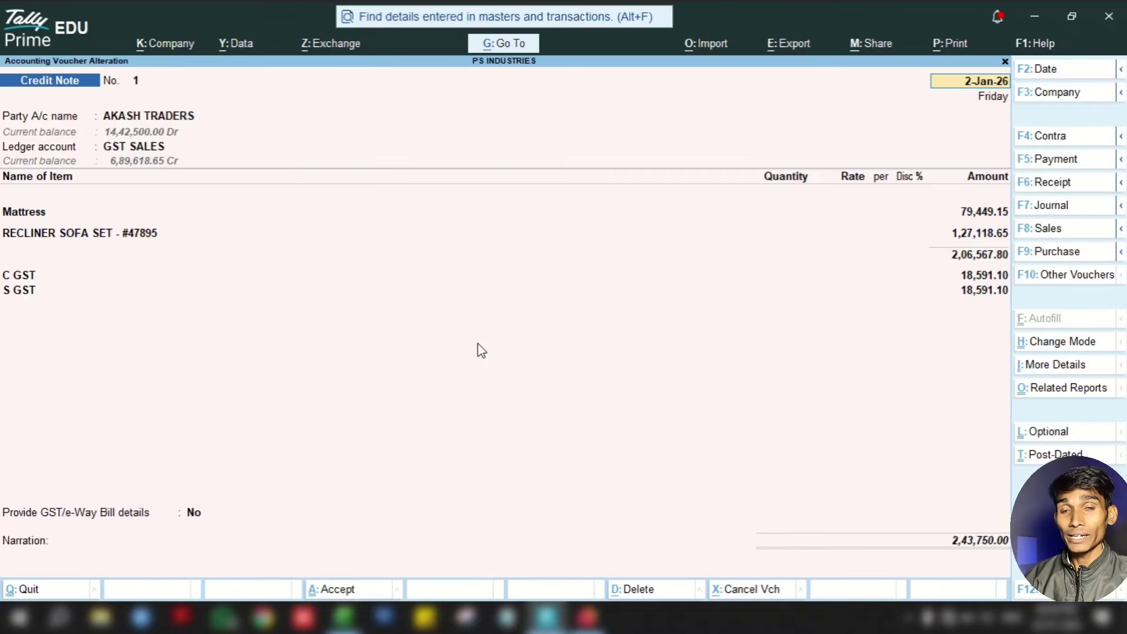
key(BackSpace)
key(Page_Down)
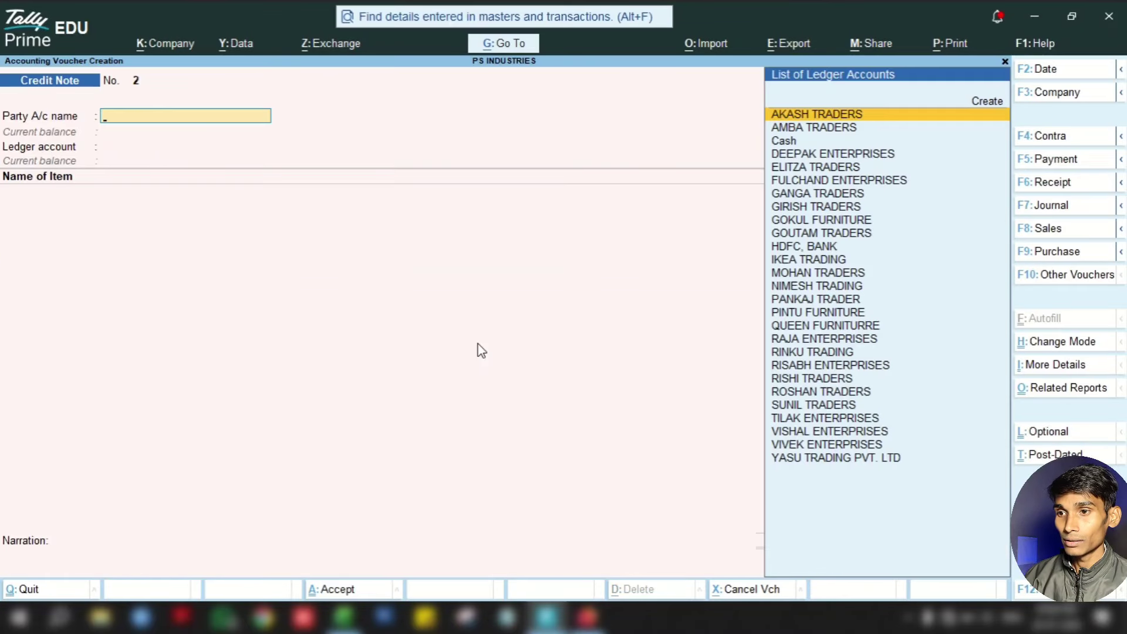
Step: Leave credit note entry and open the ledger vouchers report for AKASH TRADERS
key(Escape)
key(y)
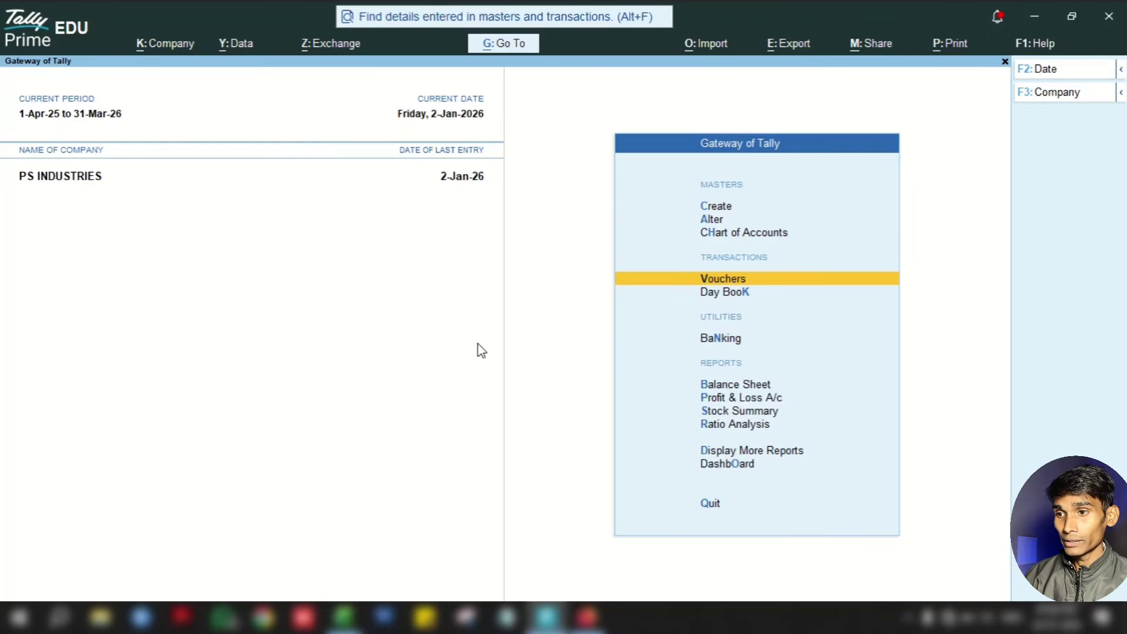
text(dalAK)
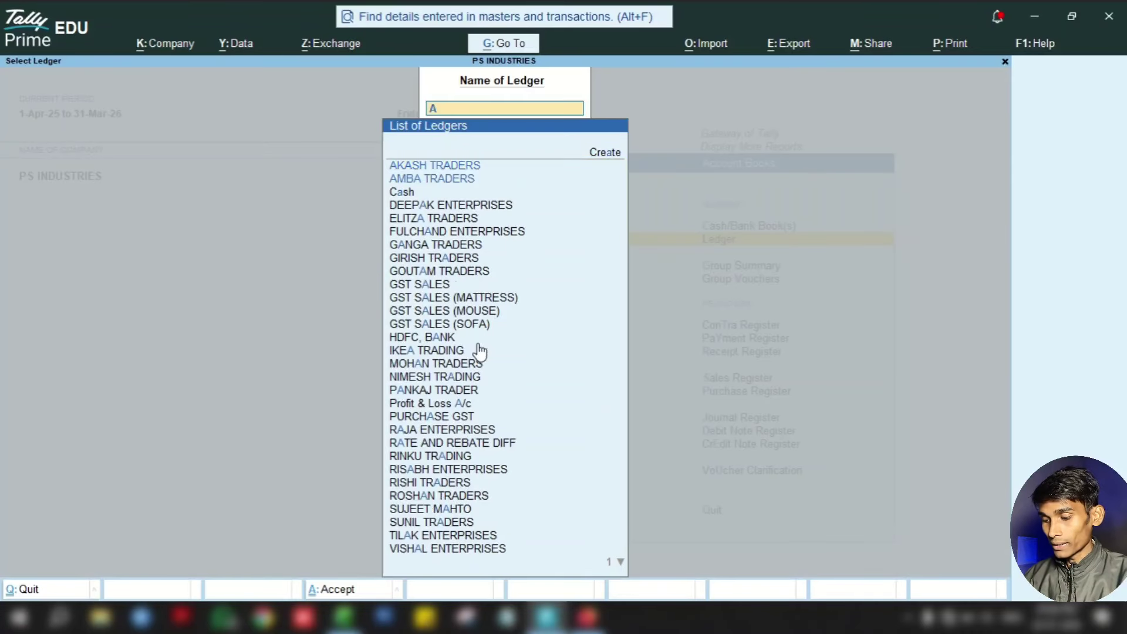
key(Return)
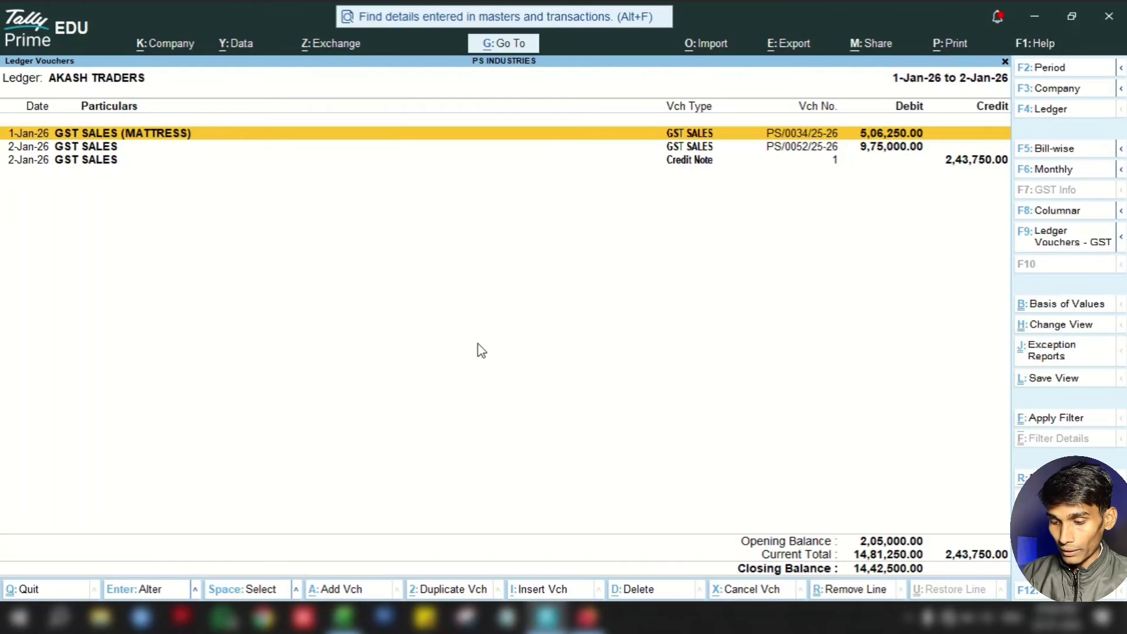
Step: Configure the AKASH TRADERS ledger report to show the running balance
key(F12)
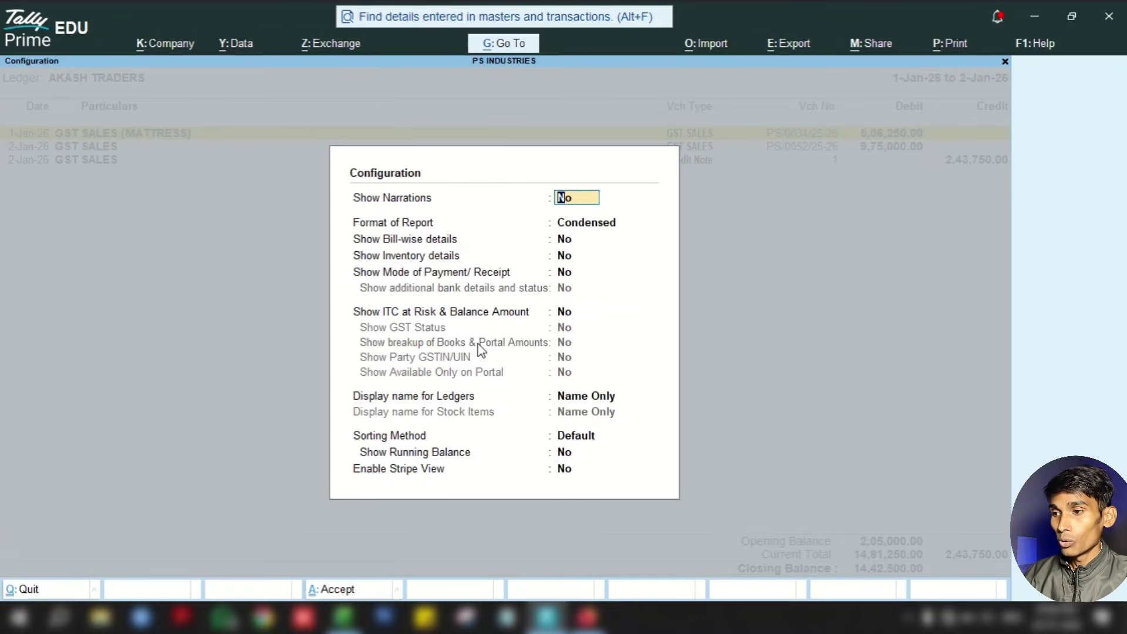
click(597, 456)
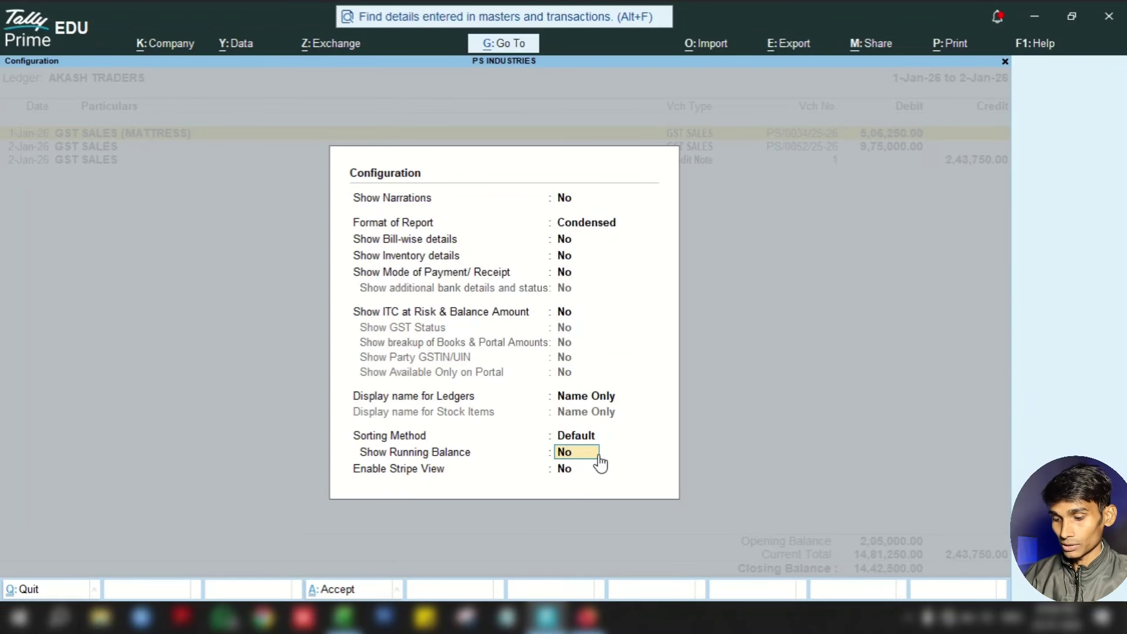
key(y)
key(Return)
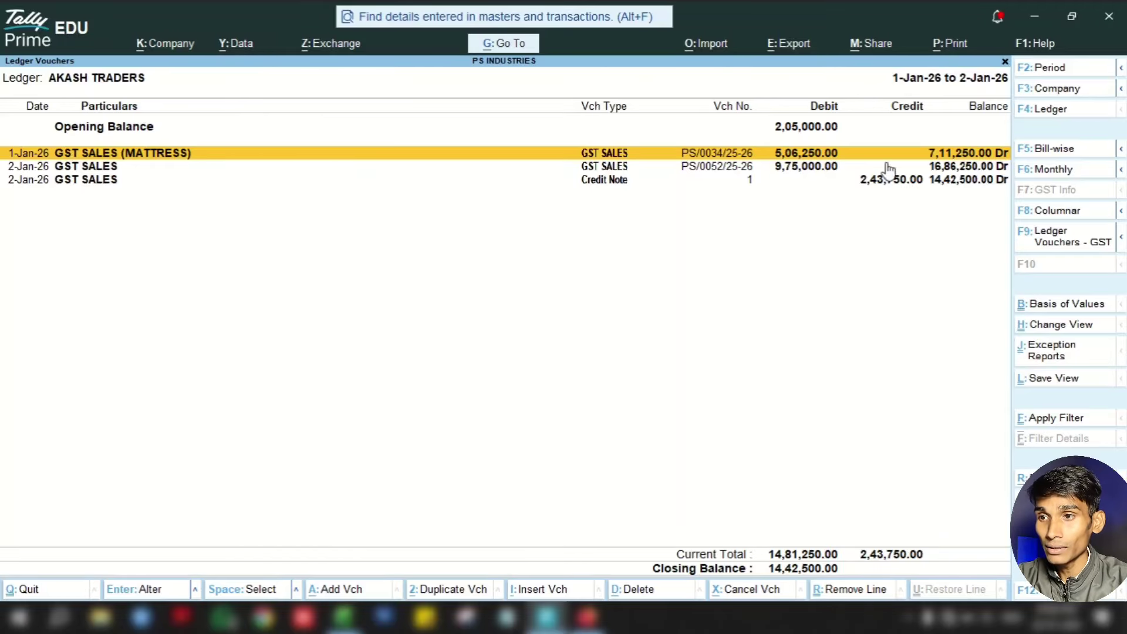
Step: Compare the 2-Jan-26 sales and credit note entries in the ledger with the discount figures on Sheet1 in Excel
click(811, 170)
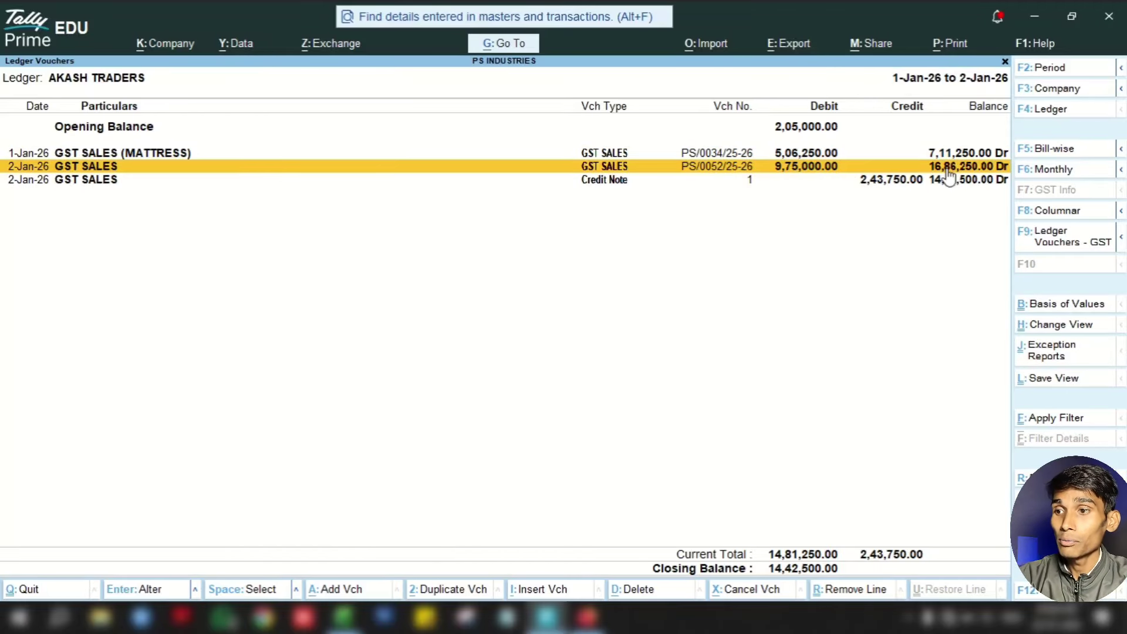
click(873, 181)
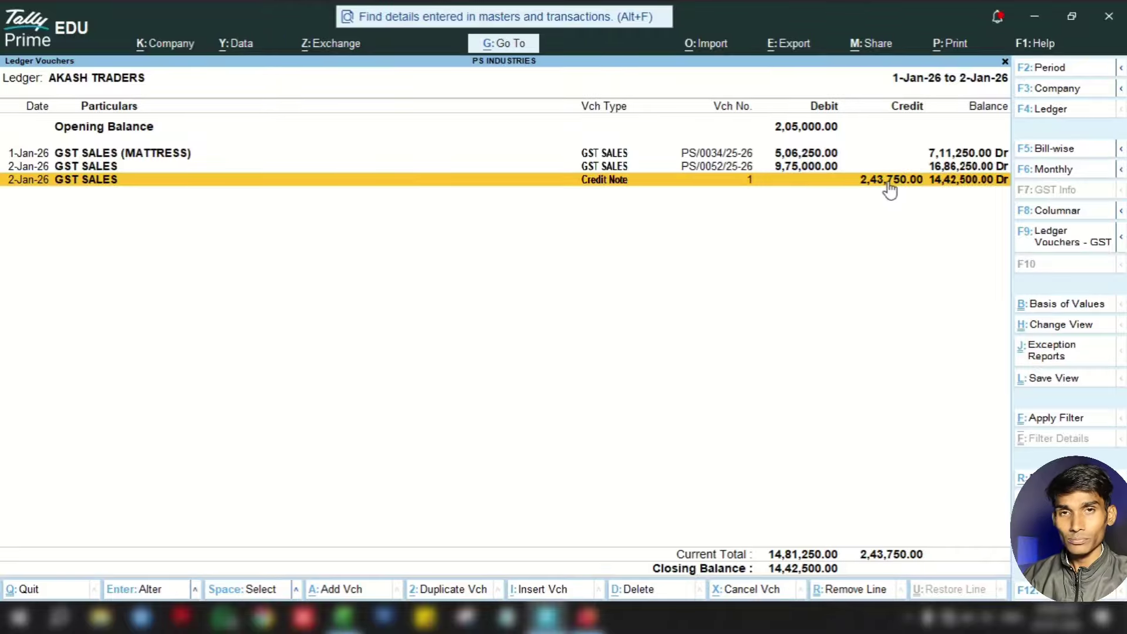
click(343, 616)
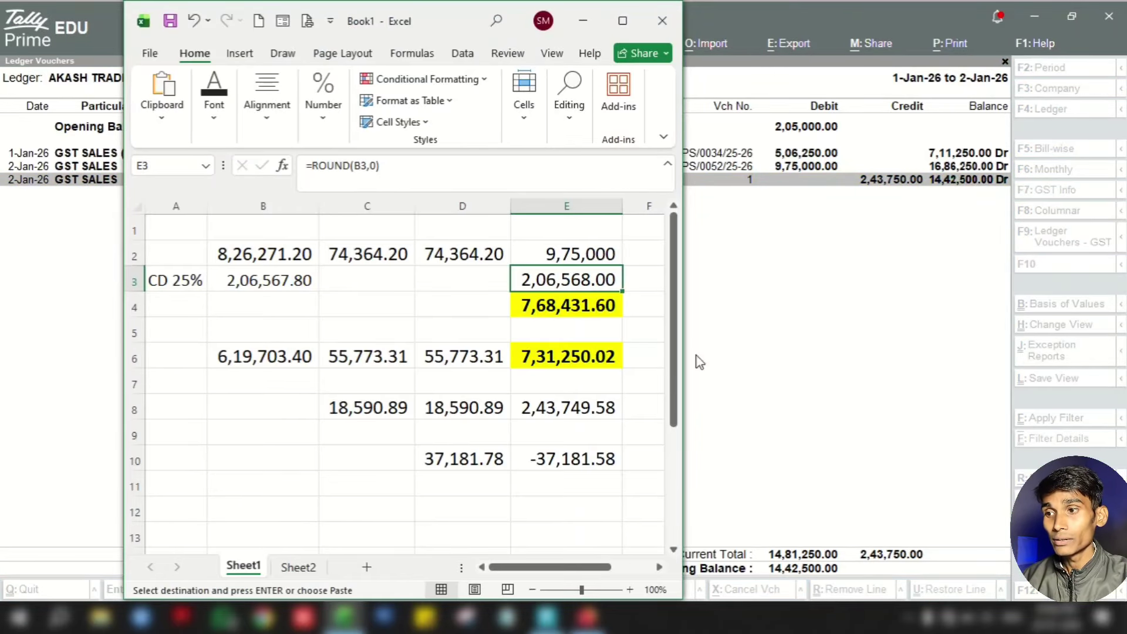
click(868, 319)
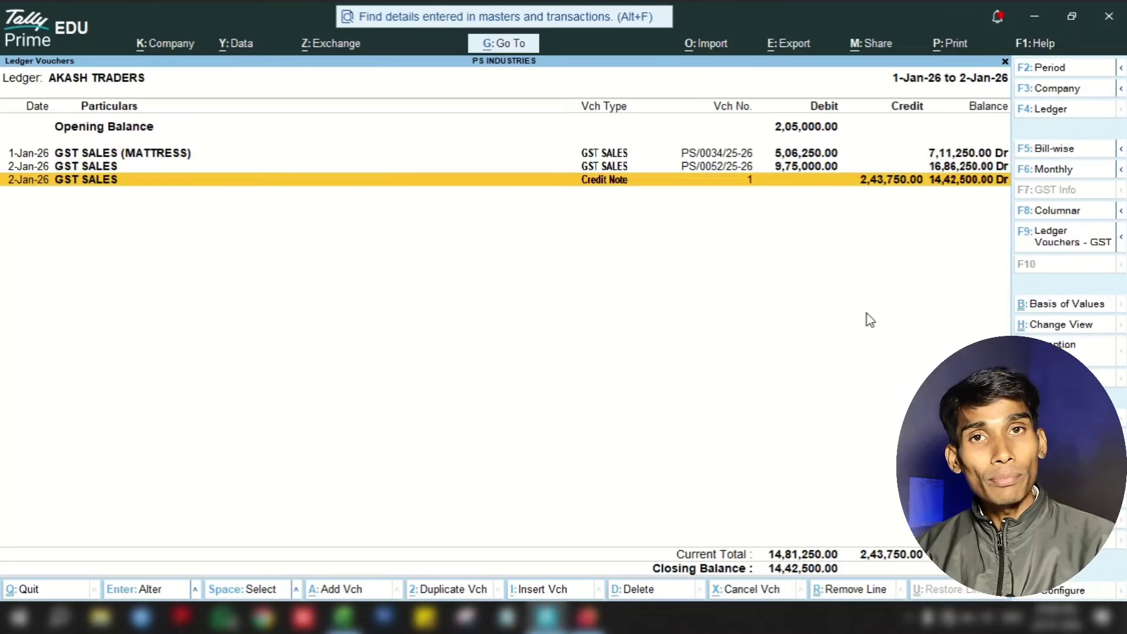